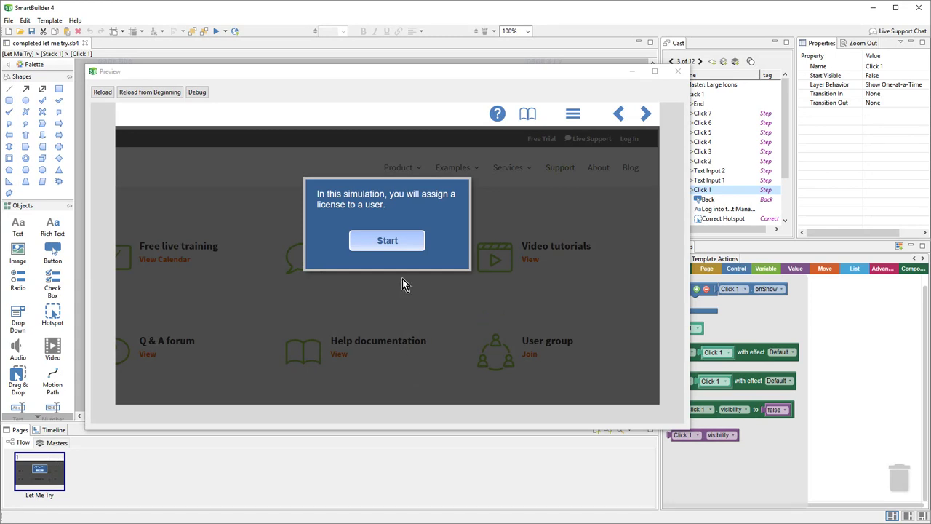
# Start the Let Me Try preview, sign in with the demo email and password, and open Licenses.
pyautogui.click(404, 240)
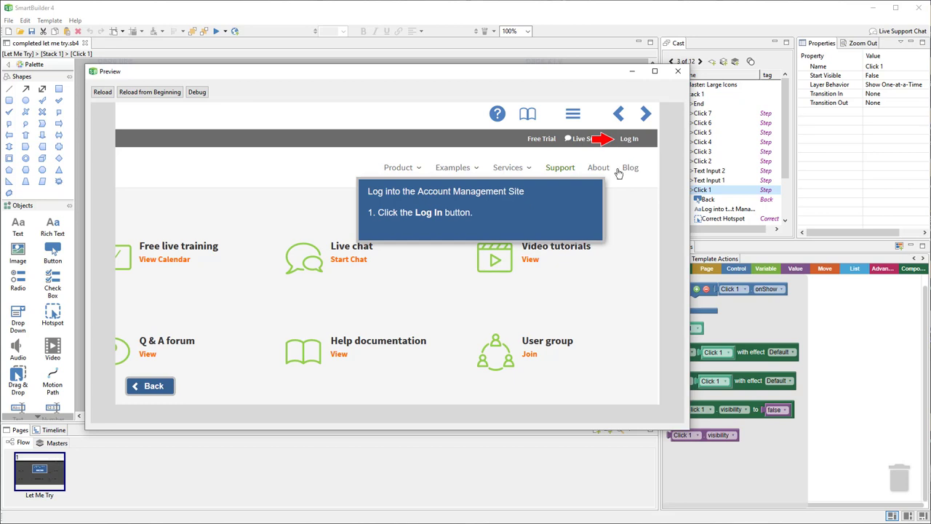
pyautogui.click(639, 140)
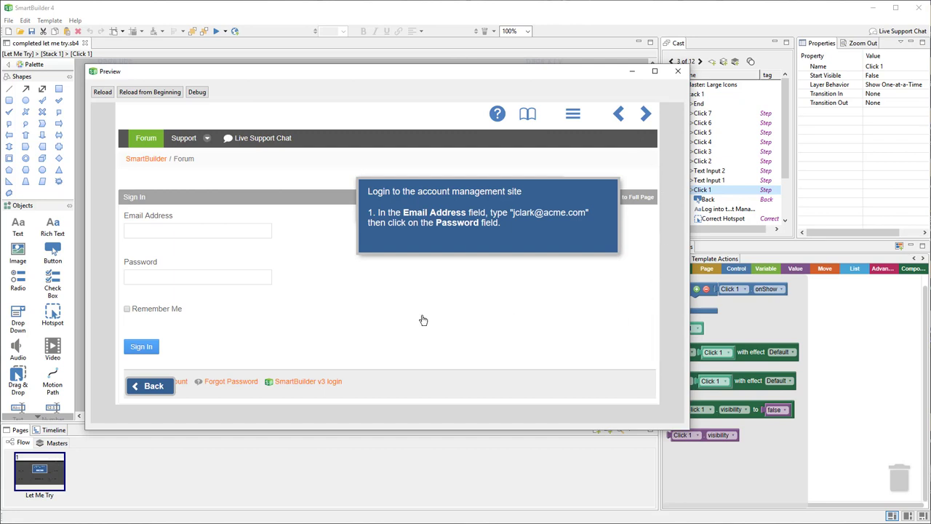
pyautogui.click(202, 229)
pyautogui.write('jclark@acme.com')
pyautogui.click(197, 280)
pyautogui.write('ba')
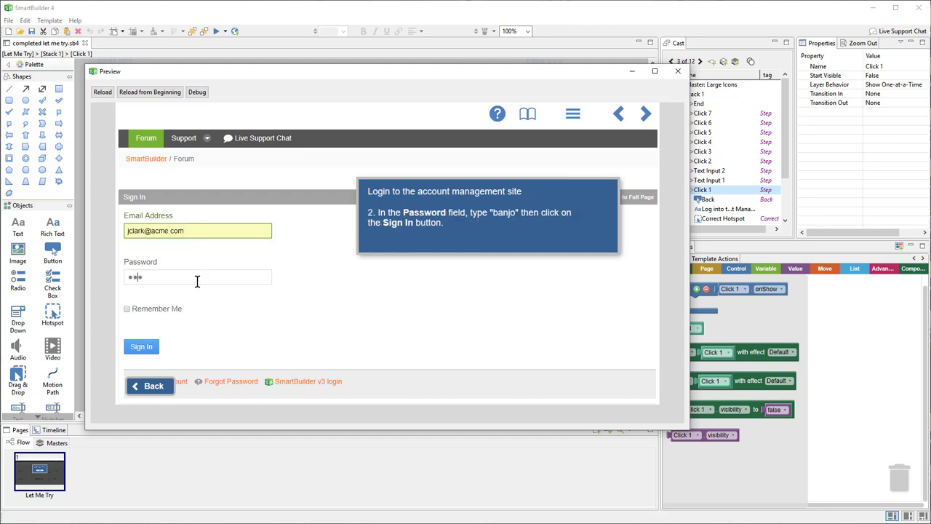
pyautogui.write('njo')
pyautogui.press('Return')
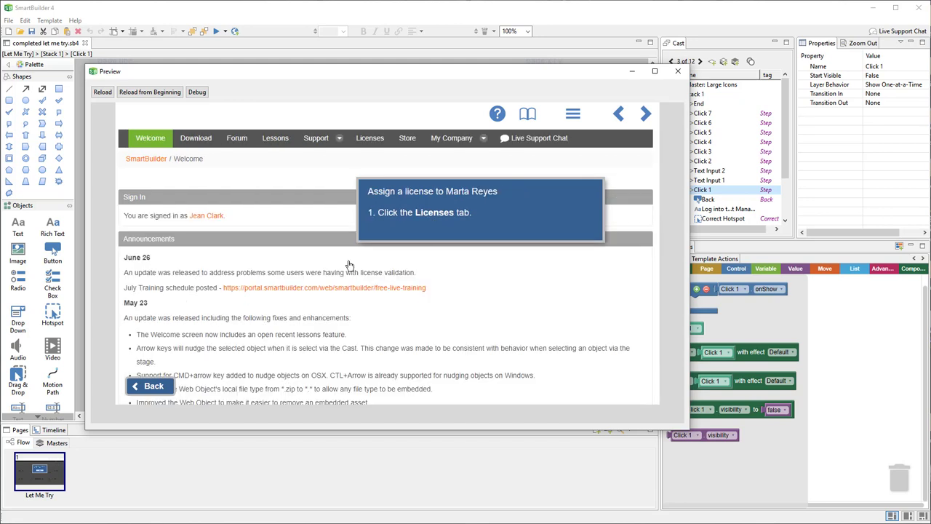
pyautogui.click(368, 144)
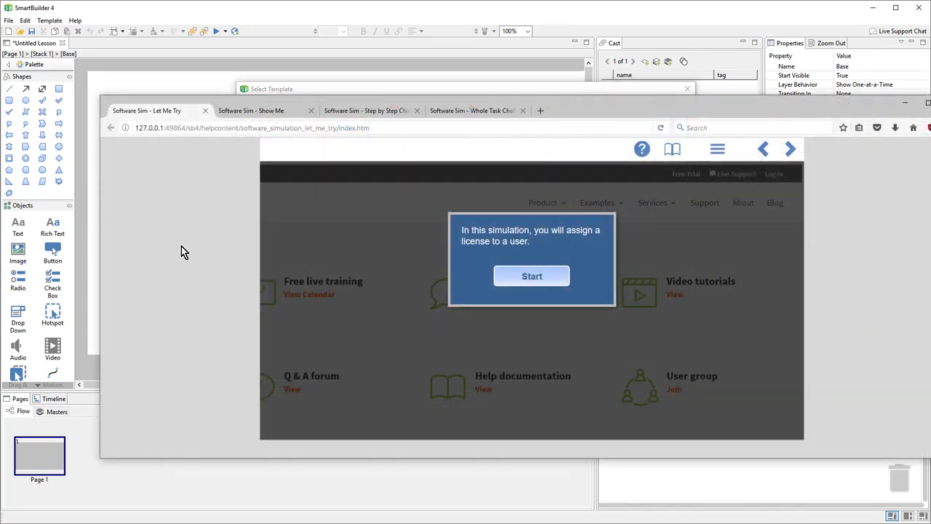
# Start the Let Me Try simulation in Firefox and sign in with the demo email and password.
pyautogui.click(532, 275)
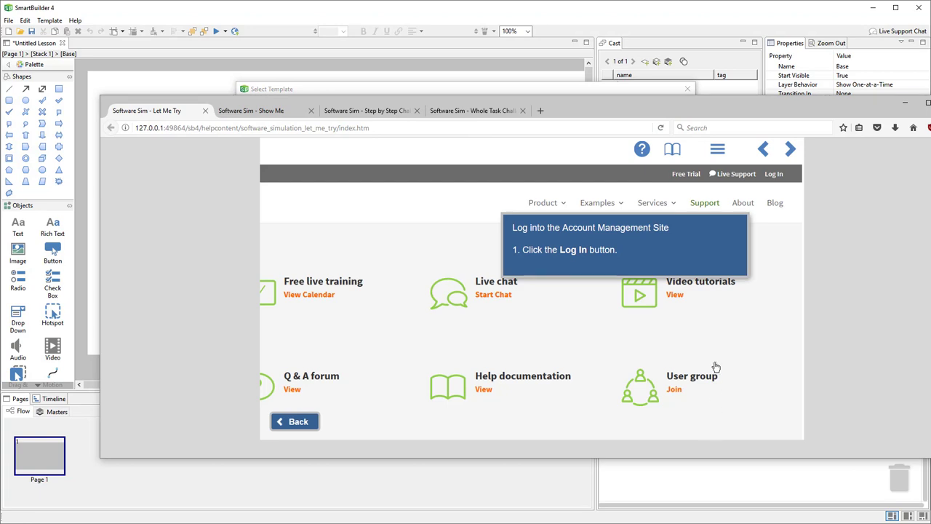
pyautogui.click(785, 182)
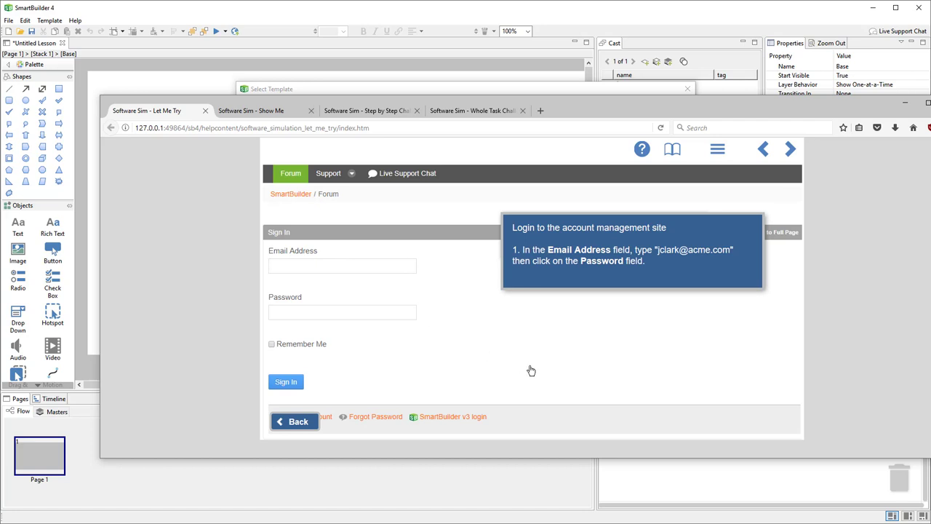
pyautogui.write('jclark@acme.com')
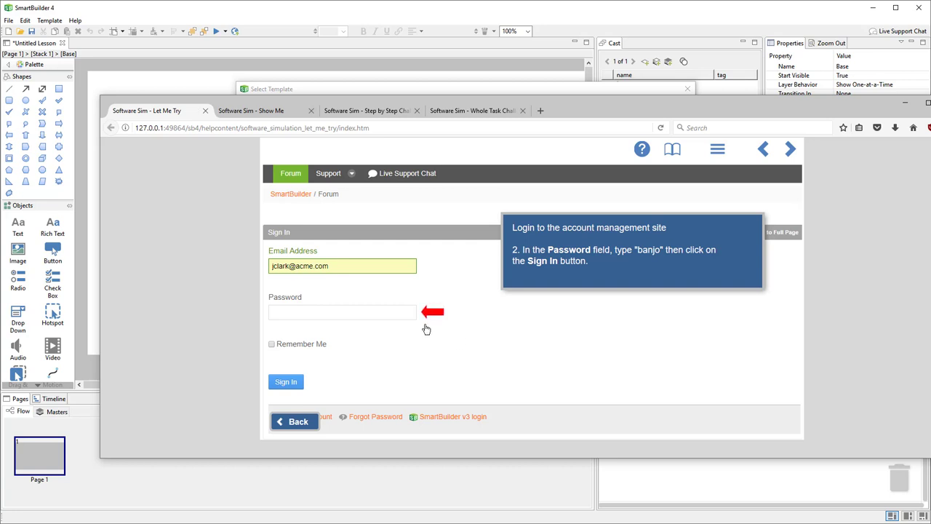
pyautogui.click(371, 311)
pyautogui.write('banjo')
pyautogui.click(286, 382)
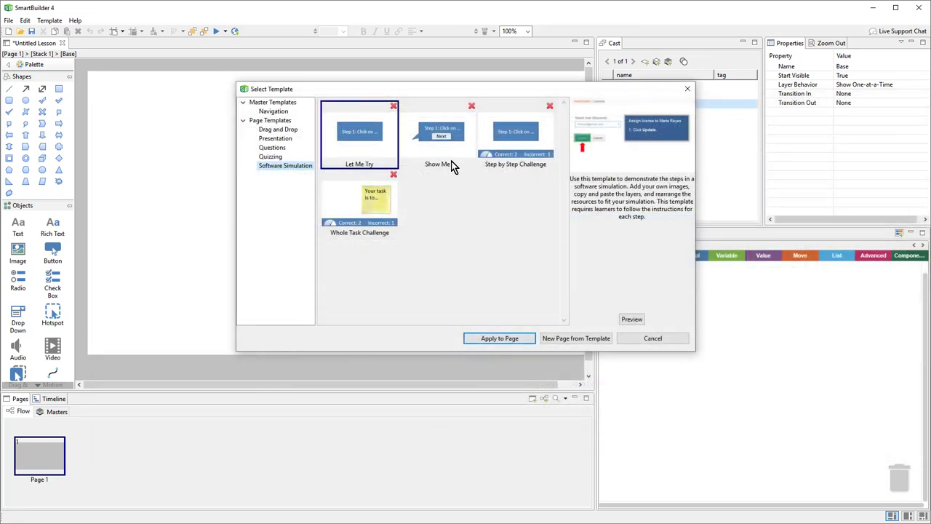
pyautogui.click(442, 149)
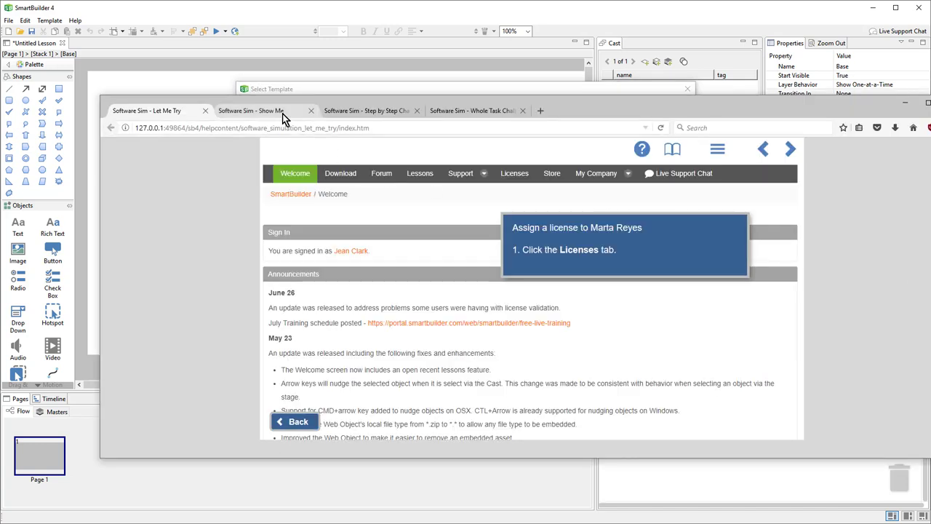
# Play the Show Me demo from Start through the email, password and sign-in steps.
pyautogui.click(282, 114)
pyautogui.click(555, 285)
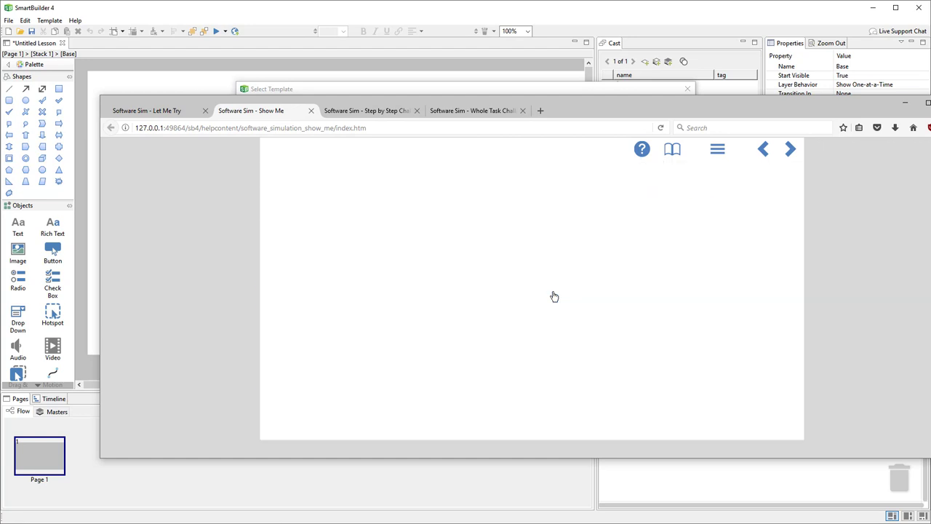
pyautogui.click(690, 267)
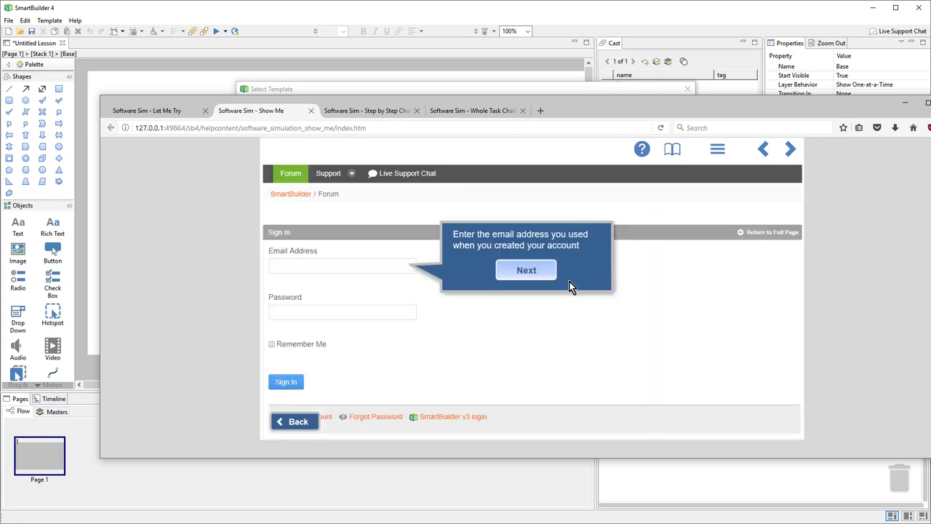
pyautogui.click(527, 274)
pyautogui.click(519, 320)
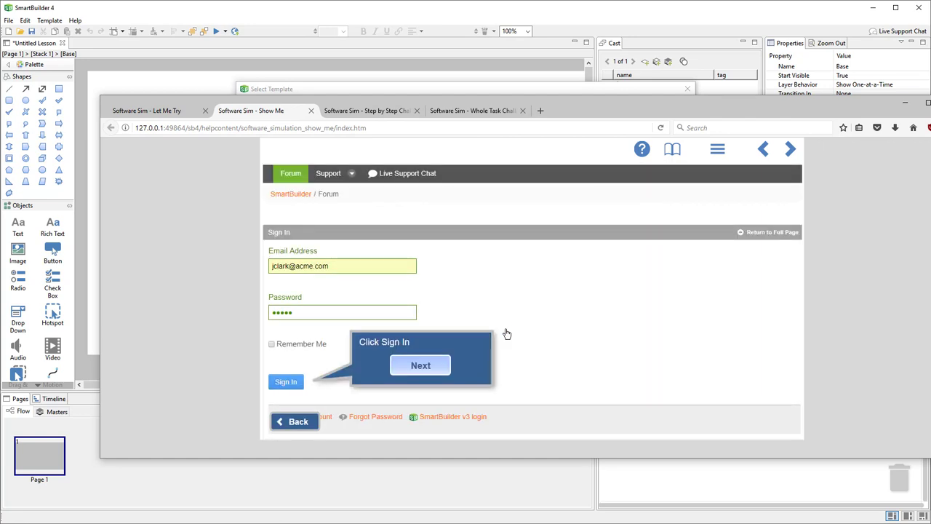
pyautogui.click(437, 368)
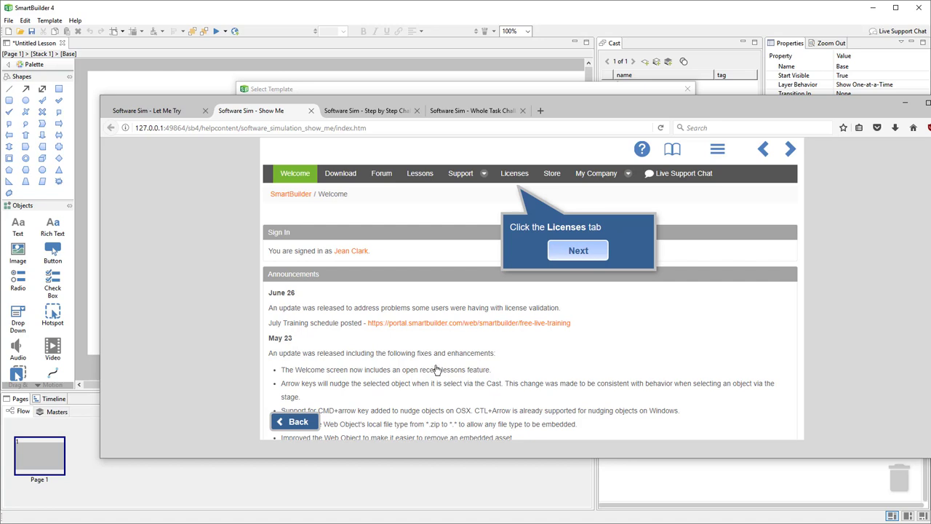
# Pick the Step by Step Challenge template and start its simulation in the browser.
pyautogui.click(628, 85)
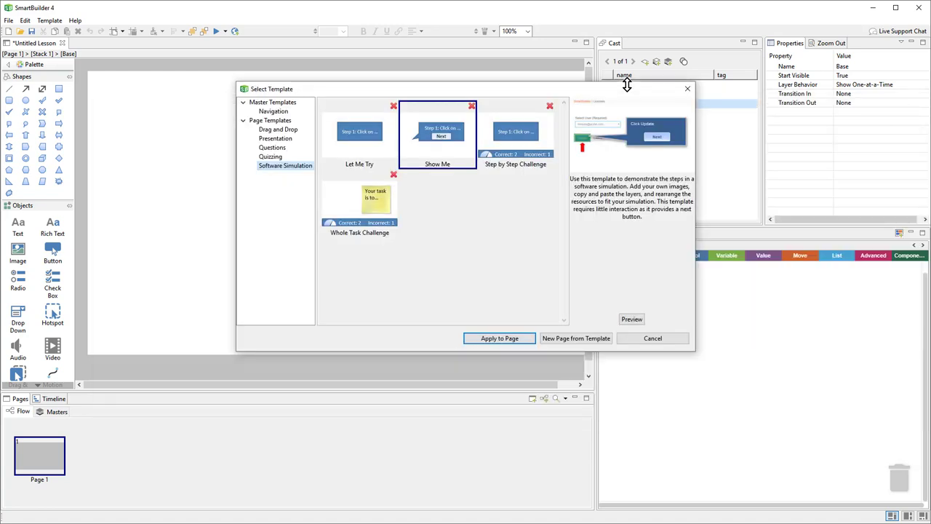
pyautogui.click(548, 134)
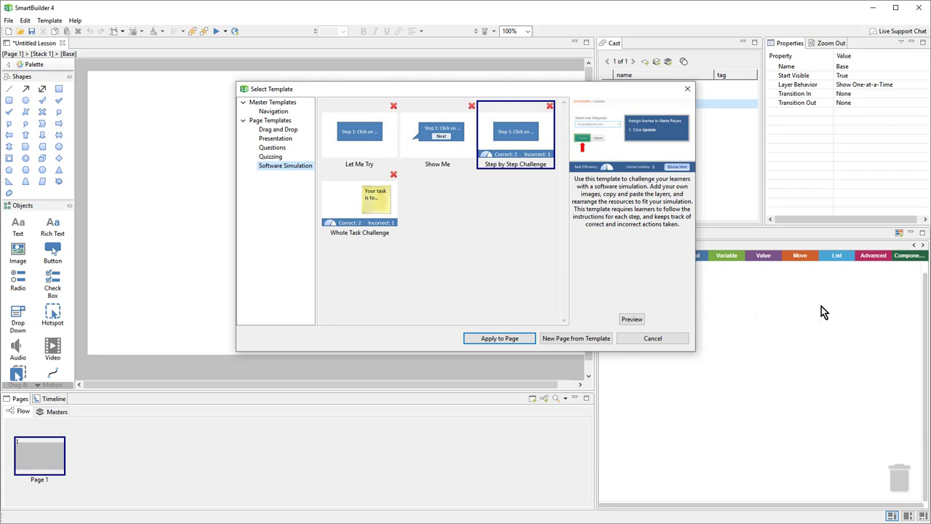
pyautogui.click(930, 328)
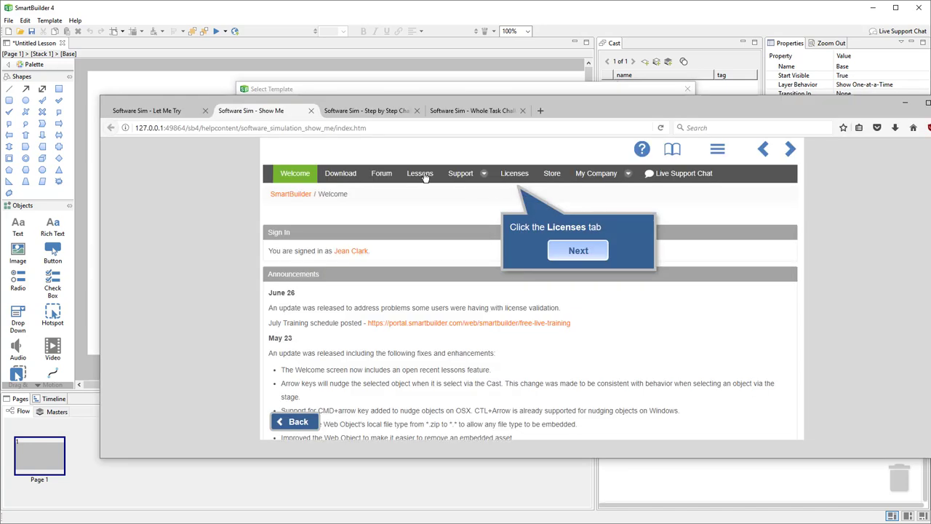
pyautogui.click(381, 113)
pyautogui.click(531, 275)
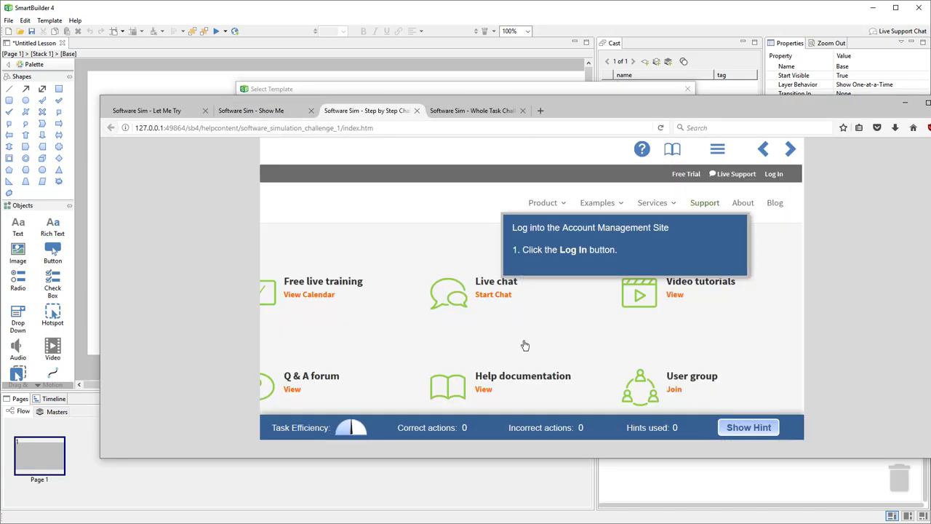
# Log in within the Step by Step Challenge, make four incorrect clicks, and request a hint.
pyautogui.click(776, 177)
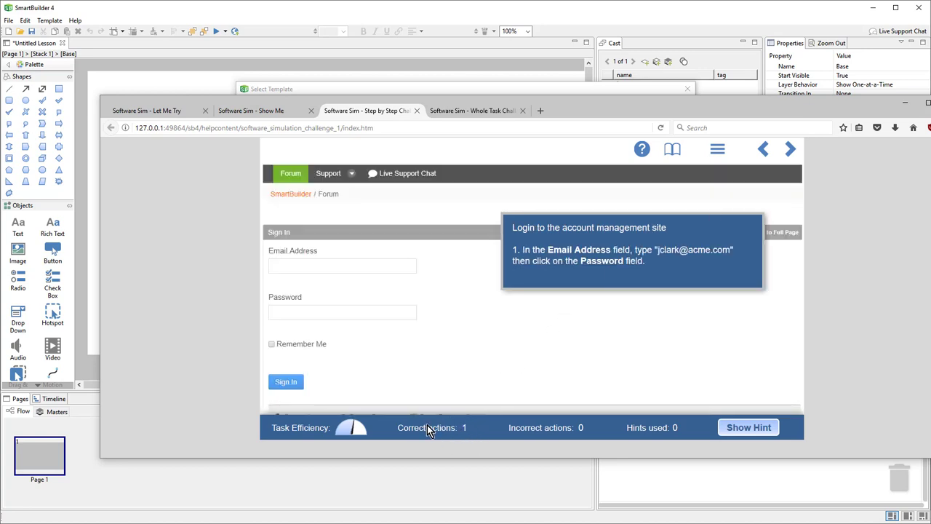
pyautogui.click(484, 362)
pyautogui.click(582, 349)
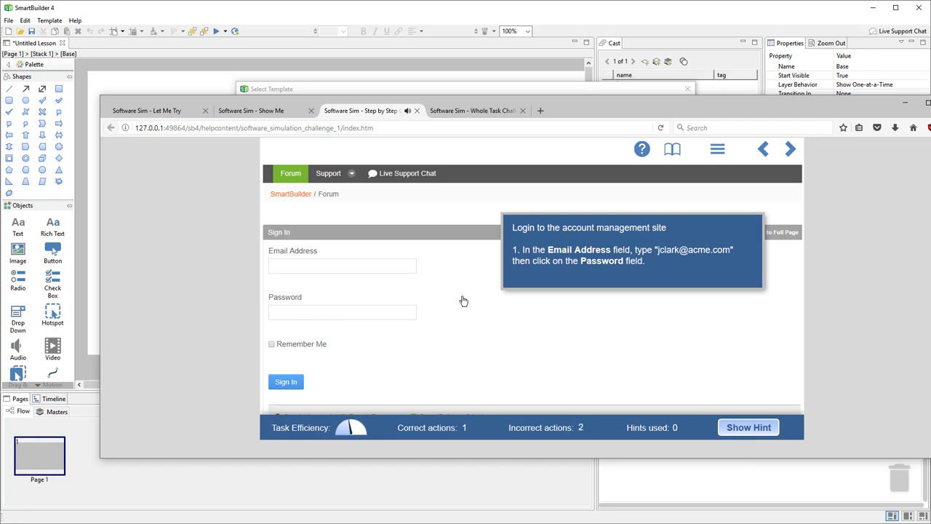
pyautogui.click(278, 235)
pyautogui.click(491, 427)
pyautogui.click(751, 428)
# Pick the Whole Task Challenge template and start that simulation in the browser.
pyautogui.click(632, 94)
pyautogui.click(375, 219)
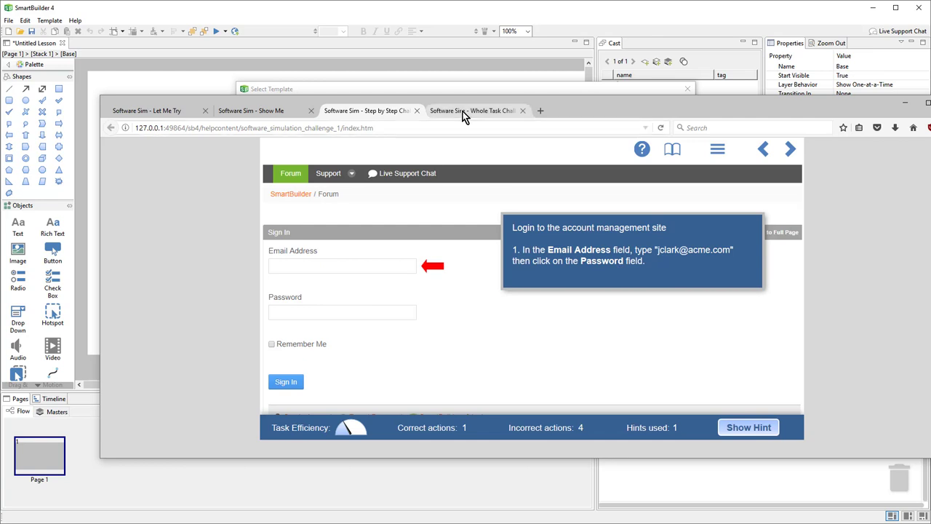
pyautogui.click(463, 111)
pyautogui.click(530, 280)
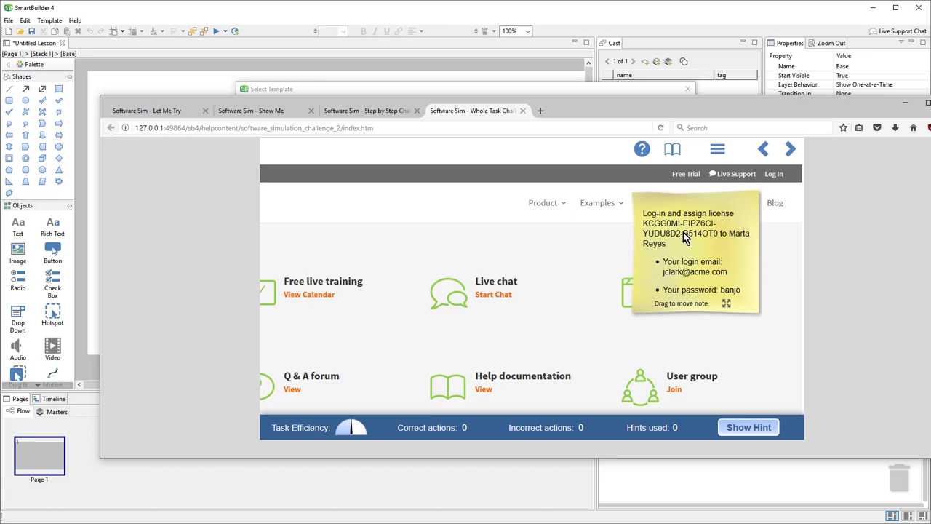
# Open the Whole Task Challenge's Sign In form, then click a blank area as an incorrect action.
pyautogui.click(774, 175)
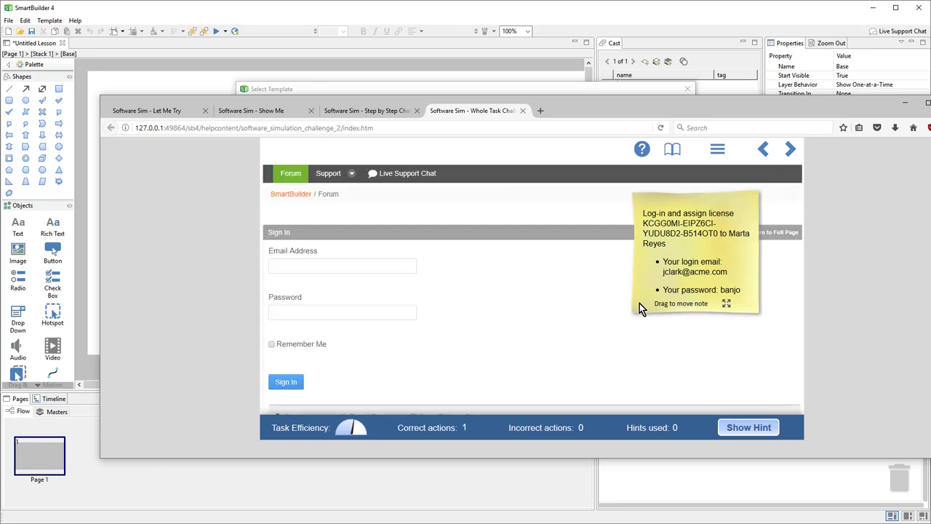
pyautogui.click(563, 323)
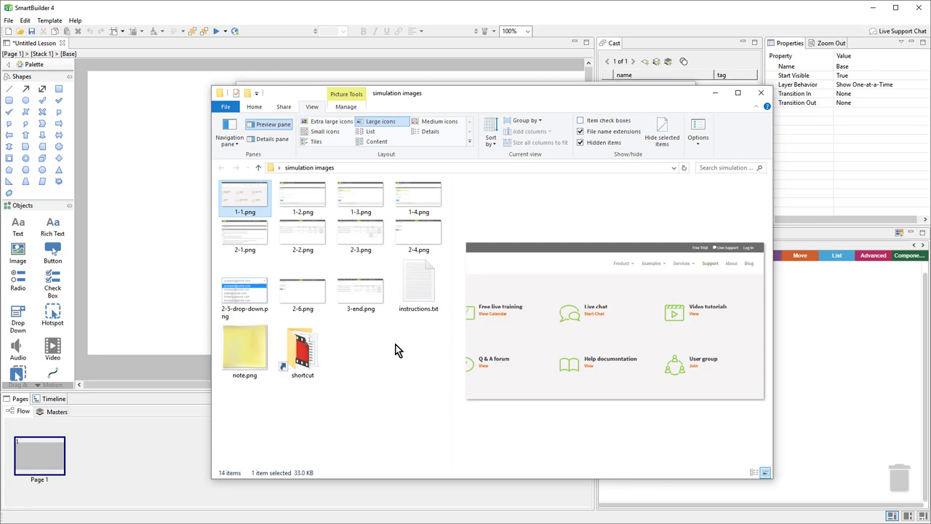
# Preview the next simulation screenshots in File Explorer, then return to SmartBuilder's template picker.
pyautogui.press('Right')
pyautogui.press('Right')
pyautogui.press('Right')
pyautogui.press('Right')
pyautogui.press('Right')
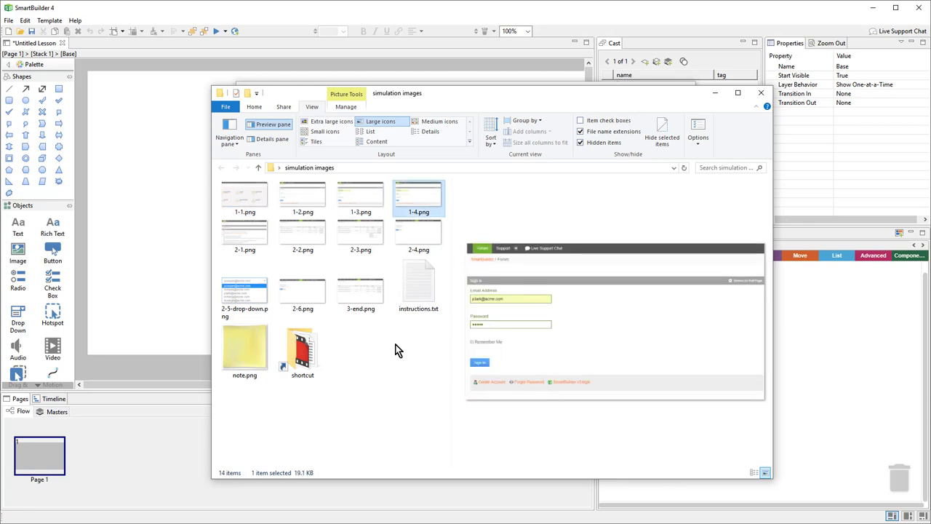
pyautogui.press('Right')
pyautogui.press('Right')
pyautogui.press('Right')
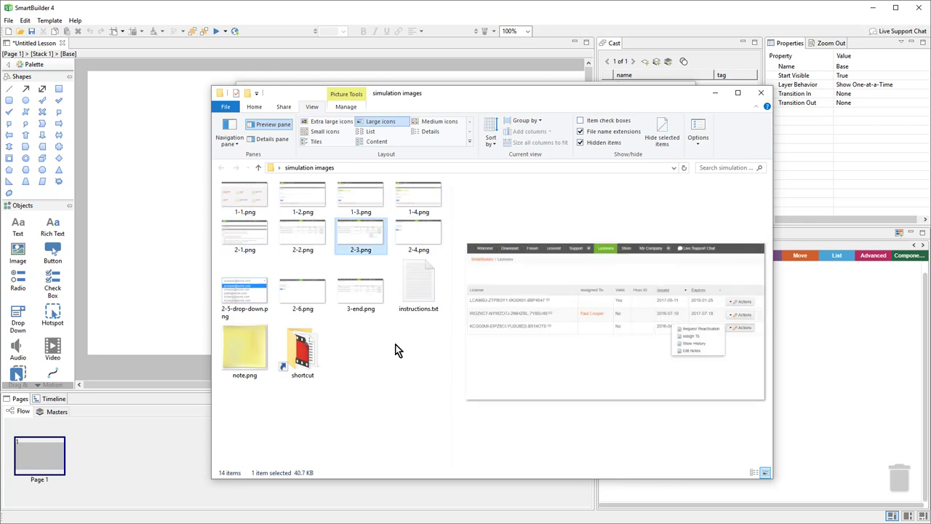
pyautogui.press('Right')
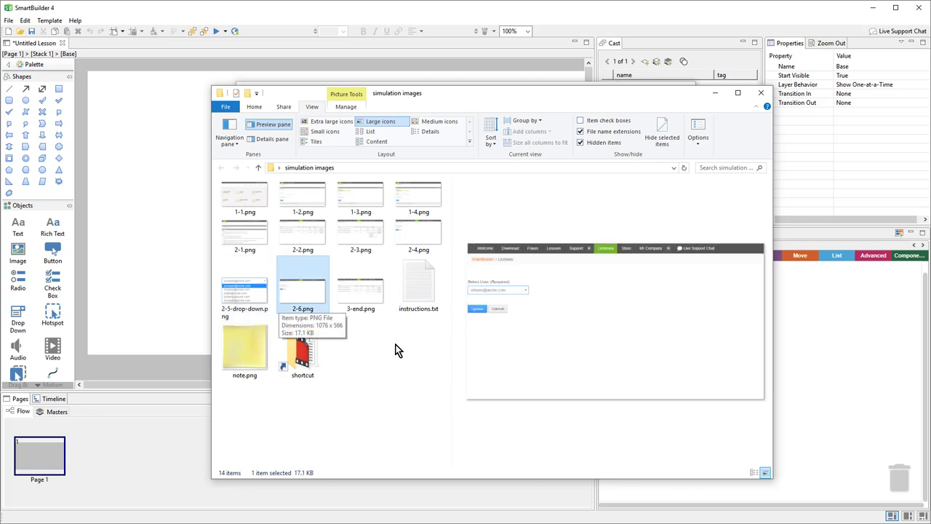
pyautogui.click(431, 82)
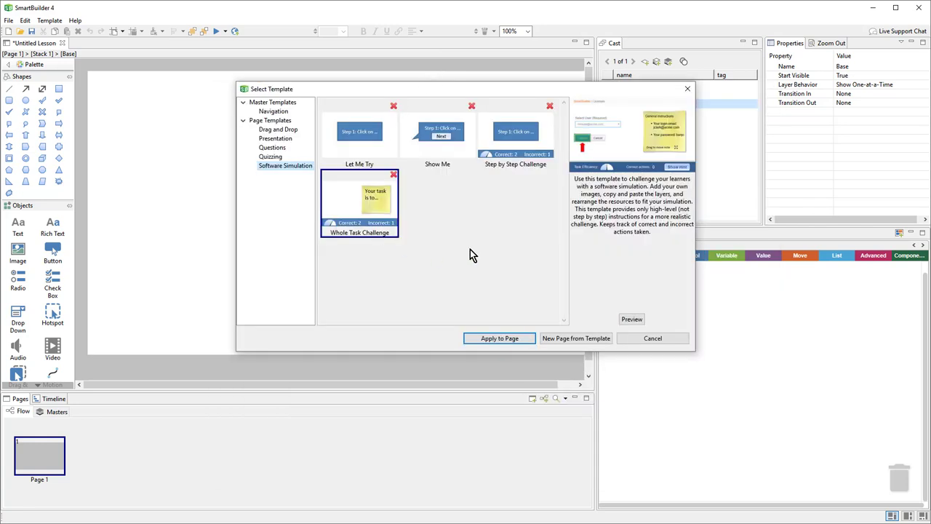
# Reopen Select Template and apply Software Simulation > Let Me Try to page 1.
pyautogui.click(624, 338)
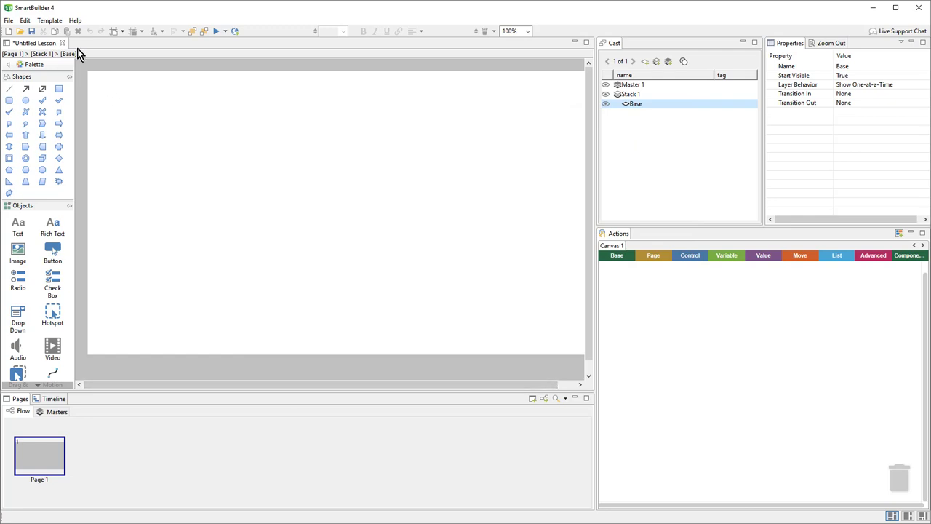
pyautogui.click(50, 21)
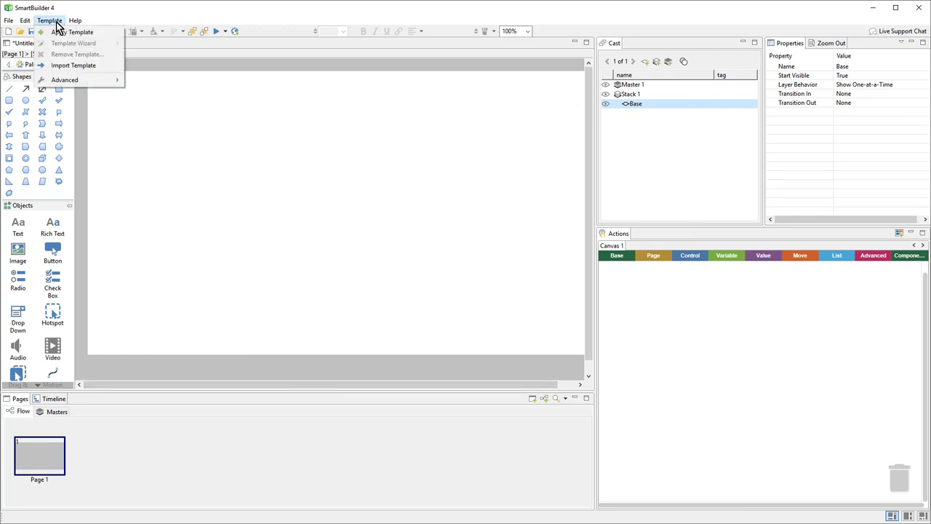
pyautogui.click(98, 35)
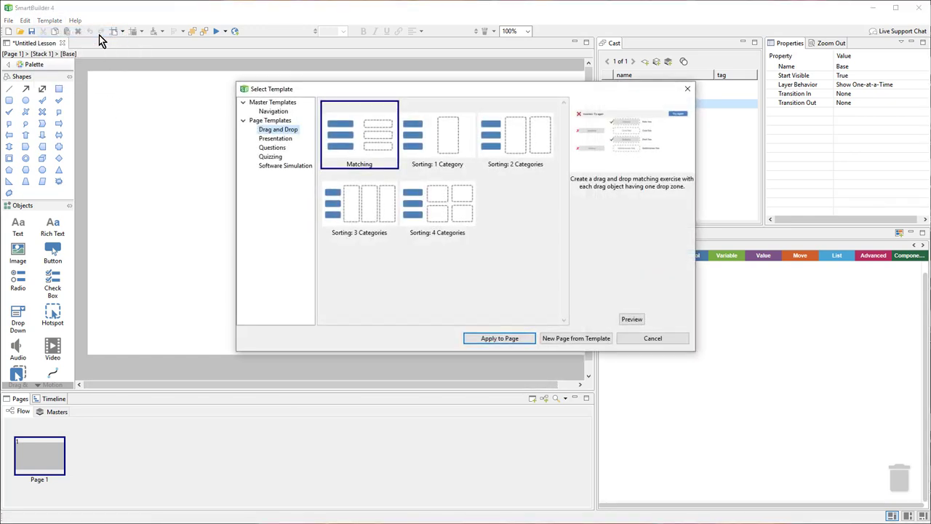
pyautogui.click(284, 164)
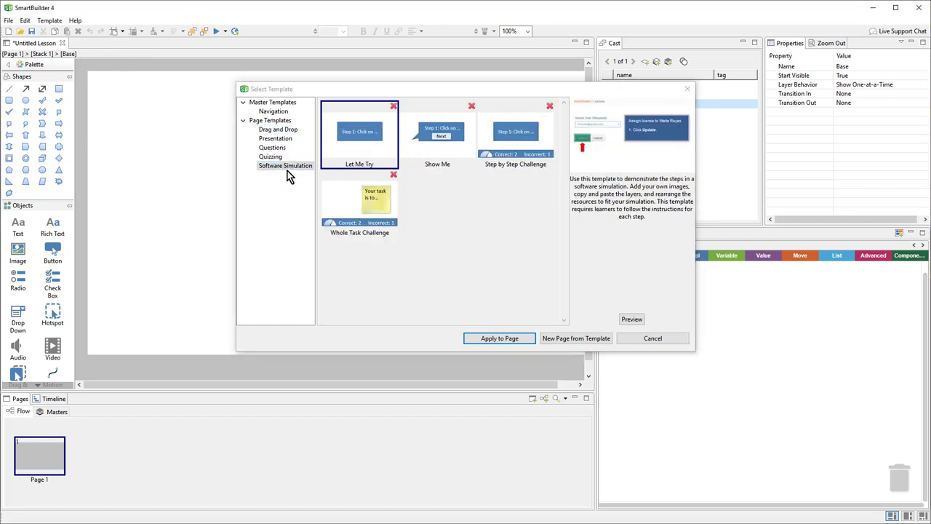
pyautogui.click(287, 170)
pyautogui.click(352, 154)
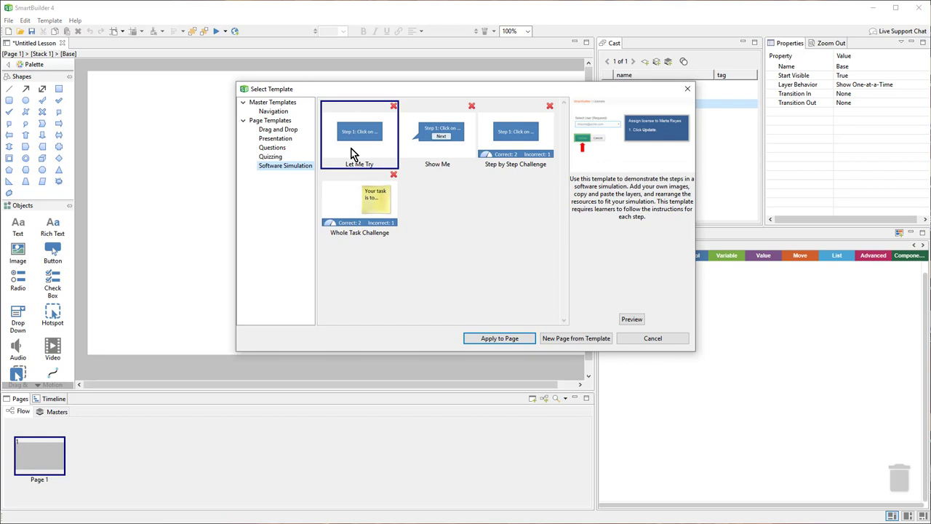
pyautogui.click(521, 344)
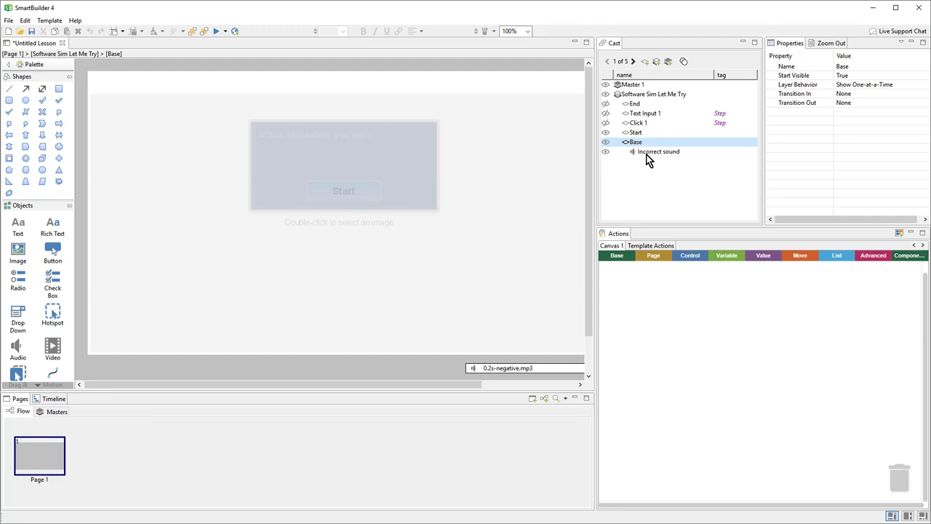
# Step through the Start, Click 1, Text Input 1 and End layers, ending back on Start.
pyautogui.click(637, 133)
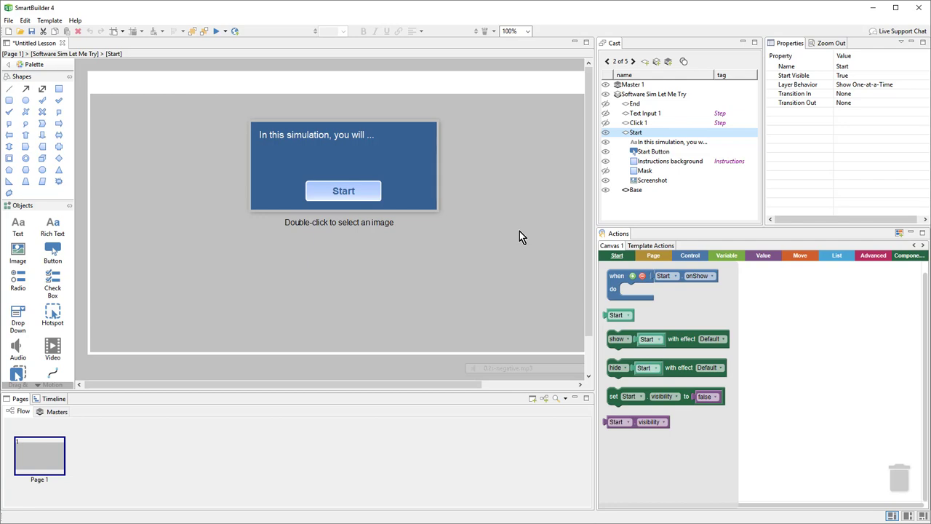
pyautogui.click(640, 124)
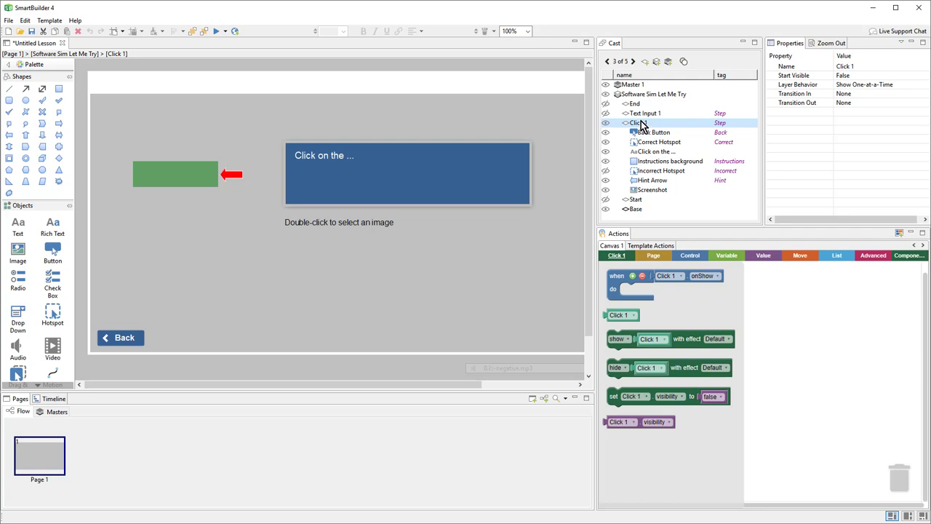
pyautogui.click(643, 114)
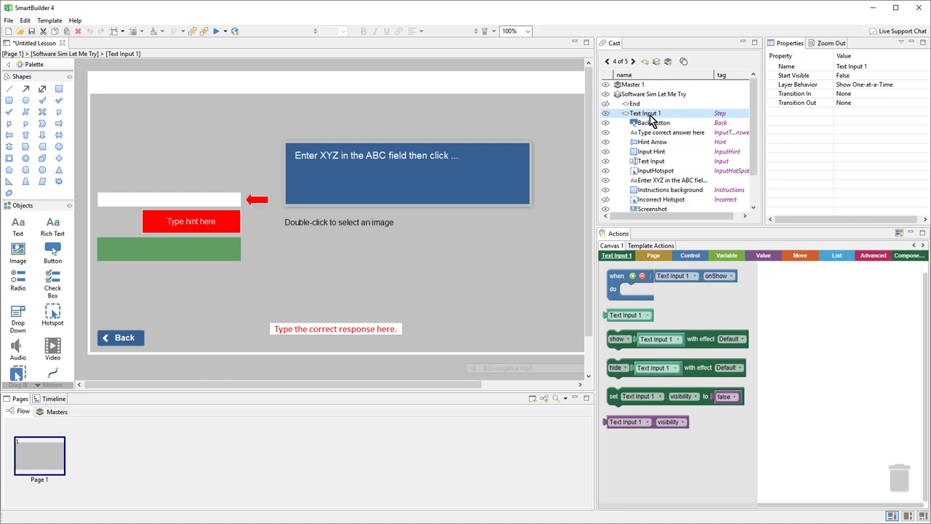
pyautogui.click(641, 106)
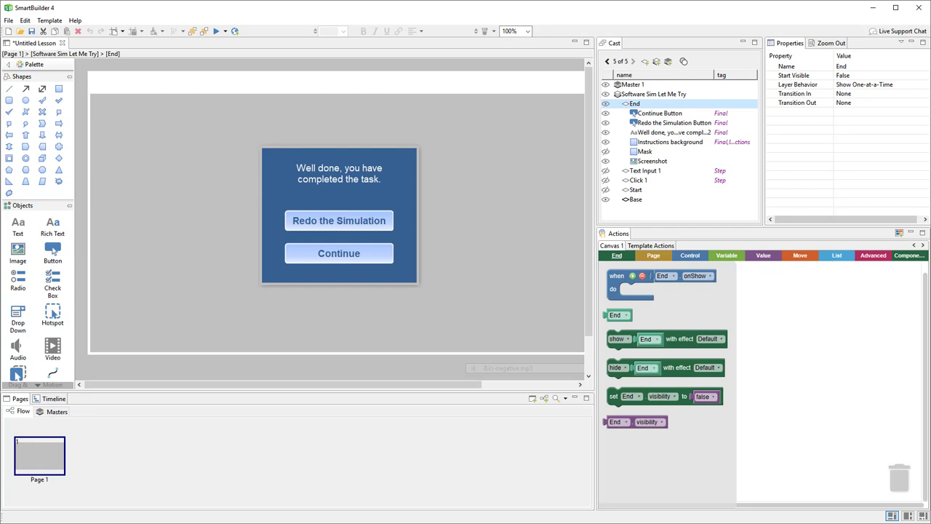
pyautogui.click(637, 180)
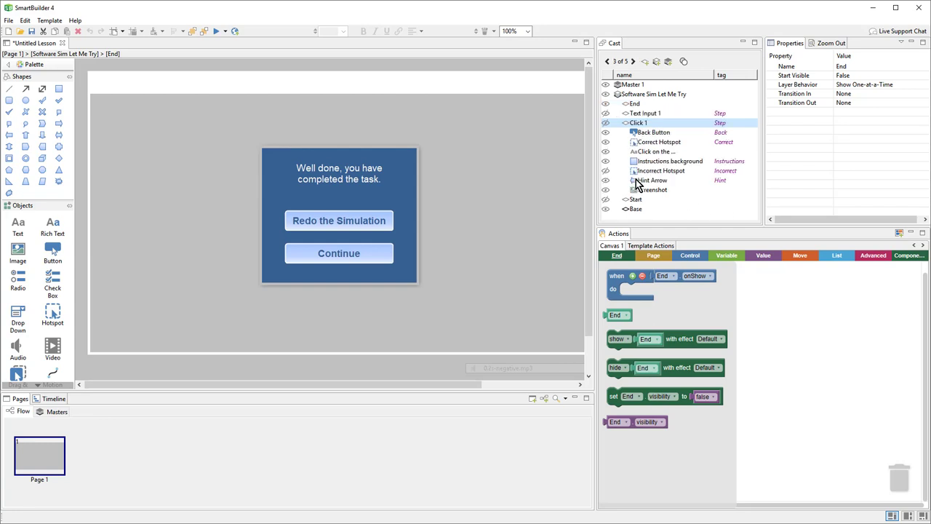
pyautogui.click(640, 124)
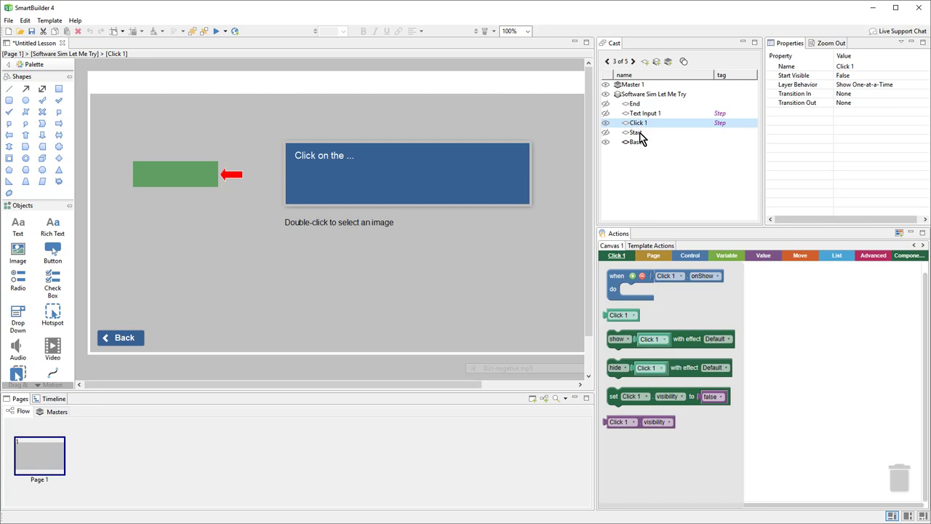
pyautogui.click(636, 133)
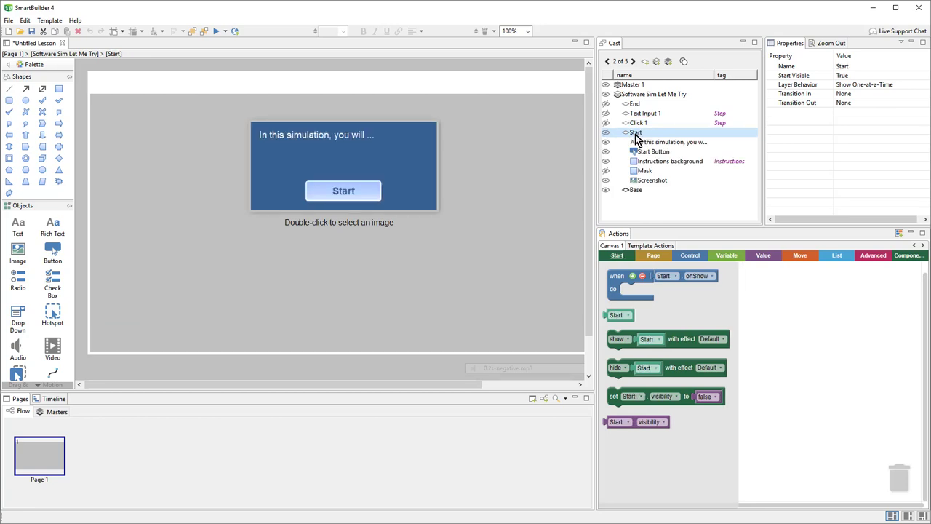
# Load 1-1.png into the Start screenshot placeholder, check the mask, and enlarge the canvas.
pyautogui.click(413, 267)
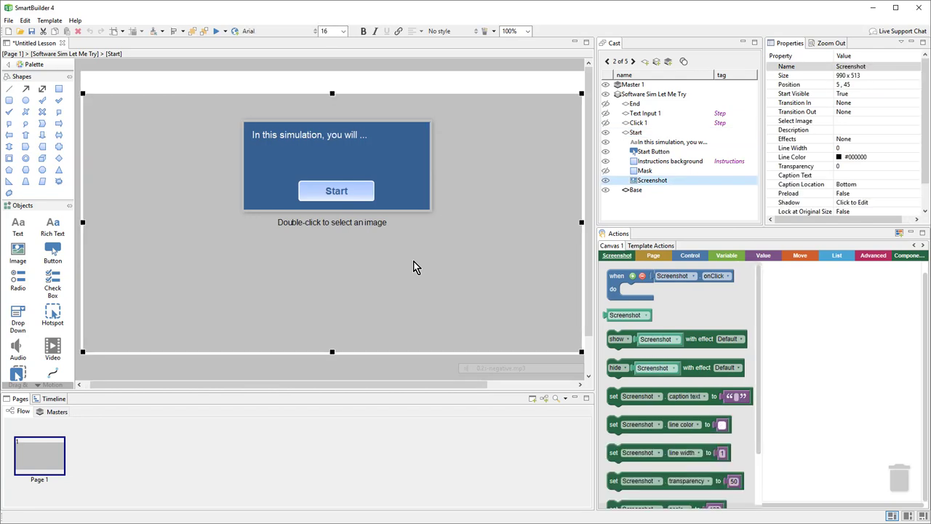
pyautogui.doubleClick(414, 267)
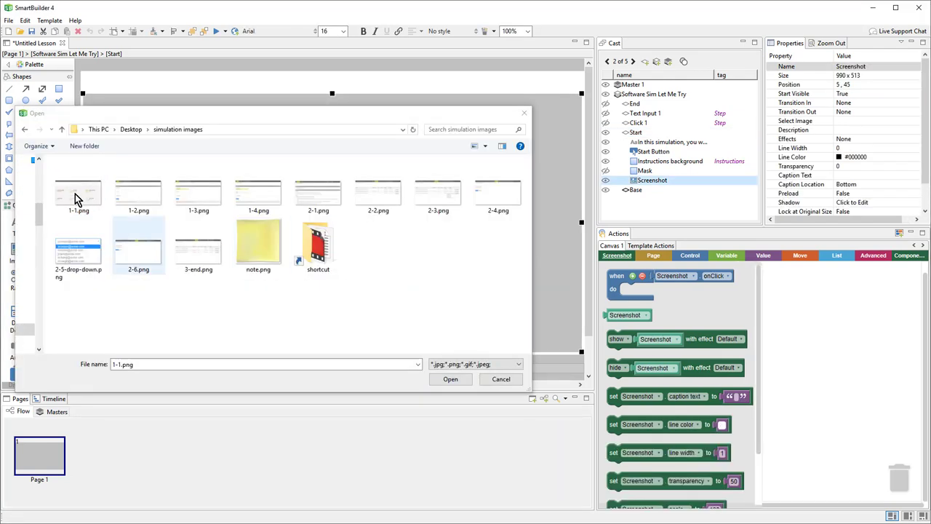
pyautogui.click(73, 193)
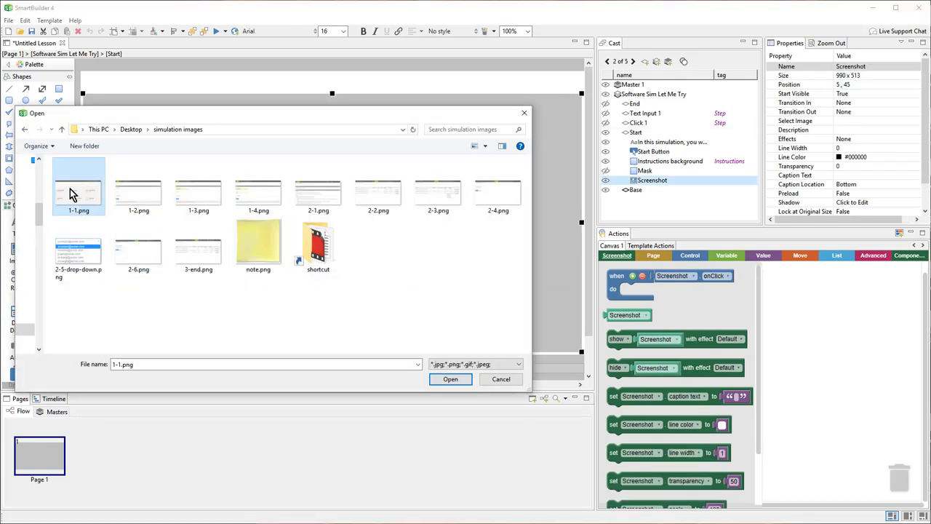
pyautogui.click(452, 379)
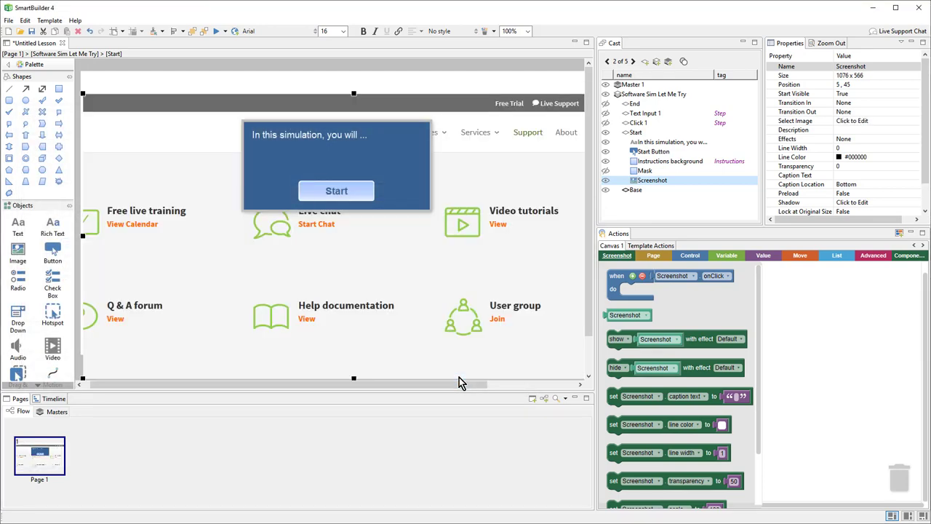
pyautogui.click(605, 171)
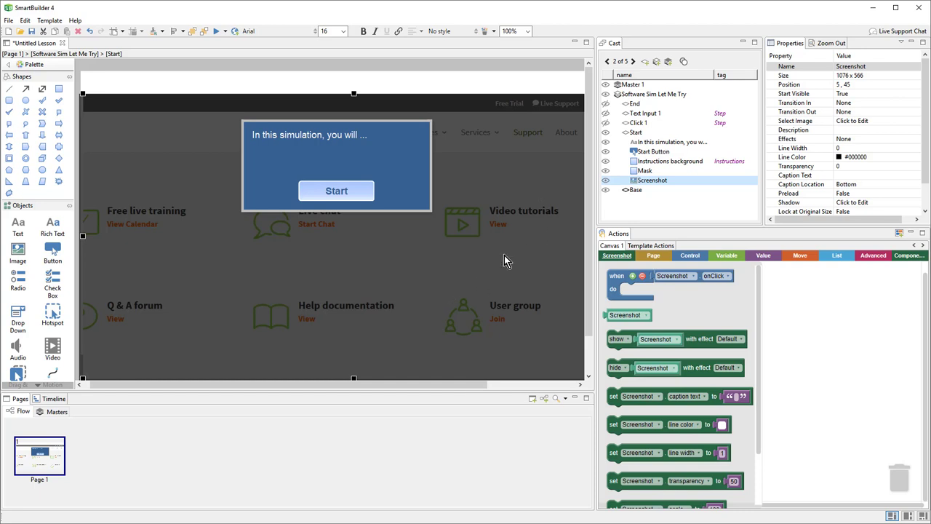
pyautogui.click(607, 171)
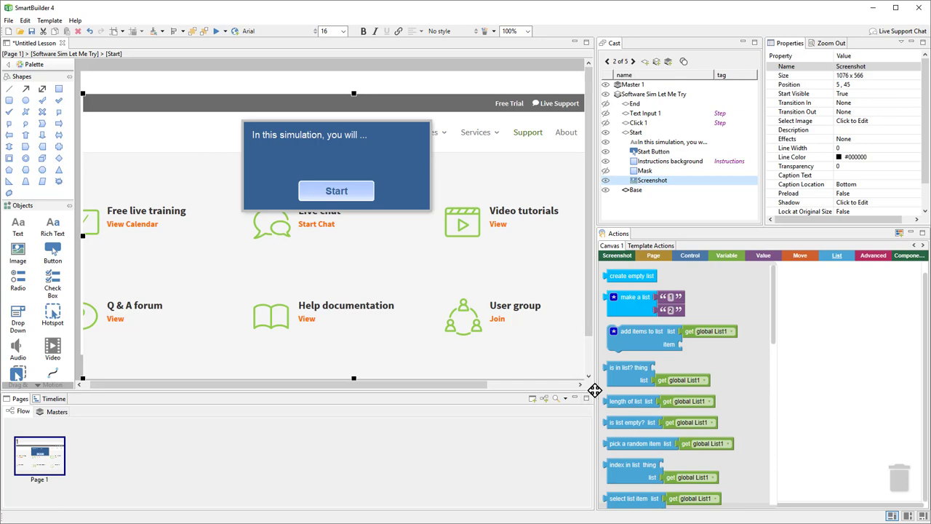
pyautogui.moveTo(594, 390); pyautogui.dragTo(682, 424)
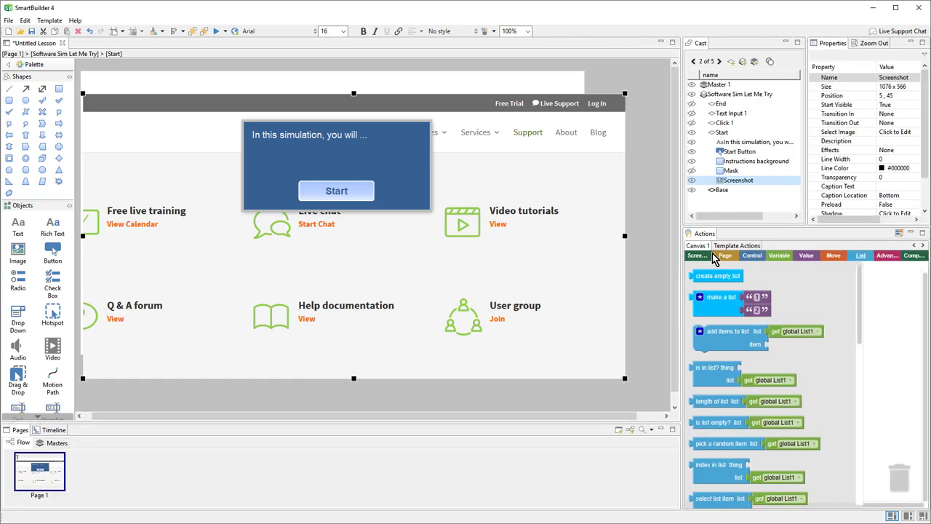
# Replace the Start intro text with 'In this simulation, you will assign a license to a user.'.
pyautogui.click(691, 172)
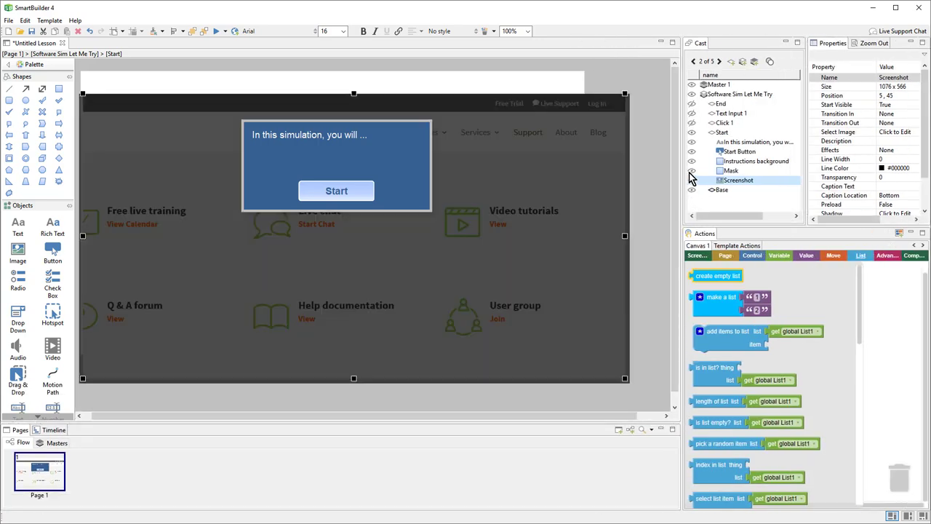
pyautogui.click(691, 172)
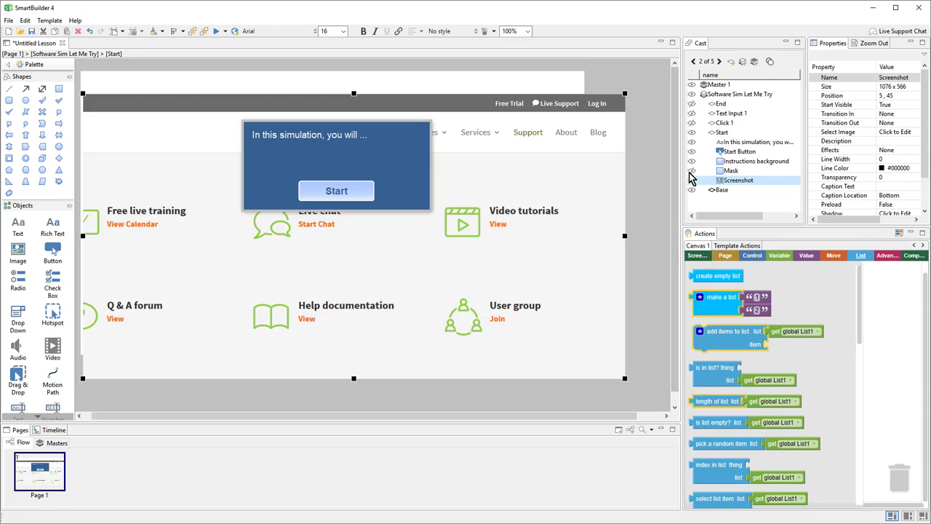
pyautogui.click(337, 139)
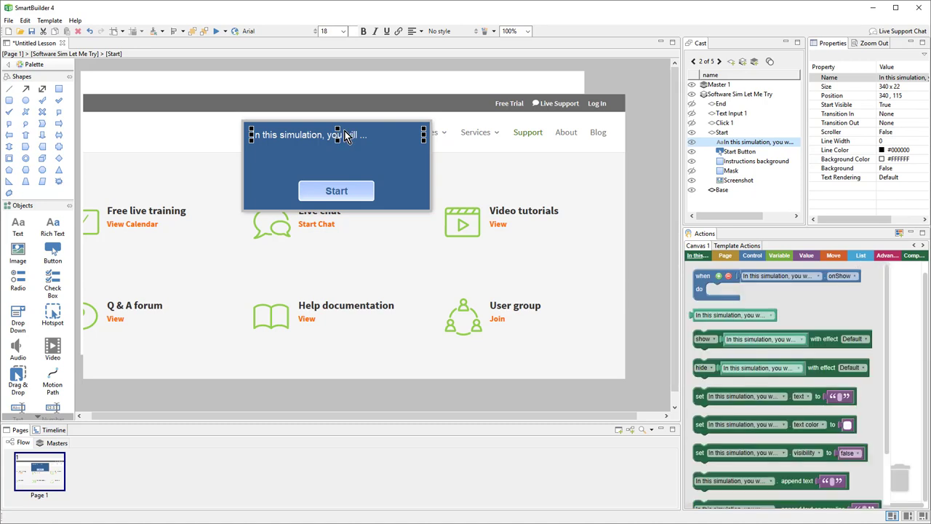
pyautogui.doubleClick(346, 140)
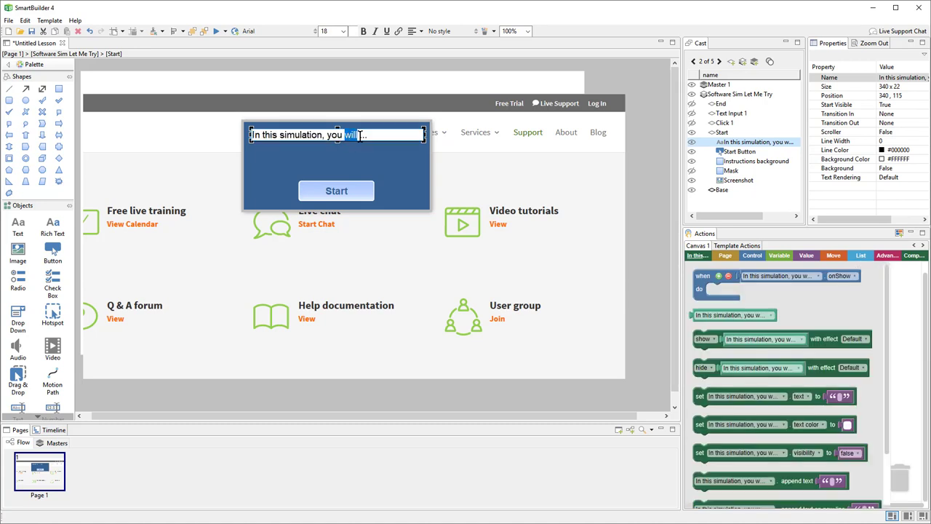
pyautogui.tripleClick(359, 136)
pyautogui.hotkey('ctrl', 'v')
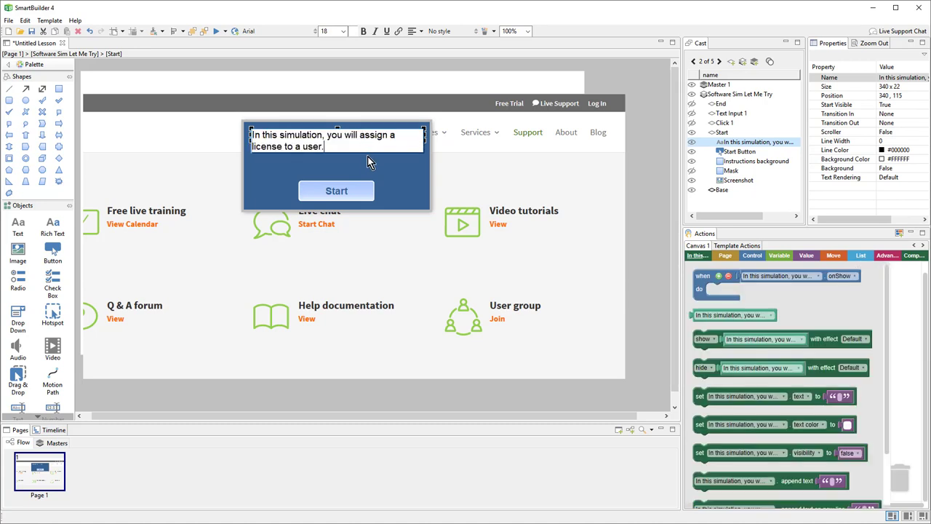
pyautogui.click(657, 222)
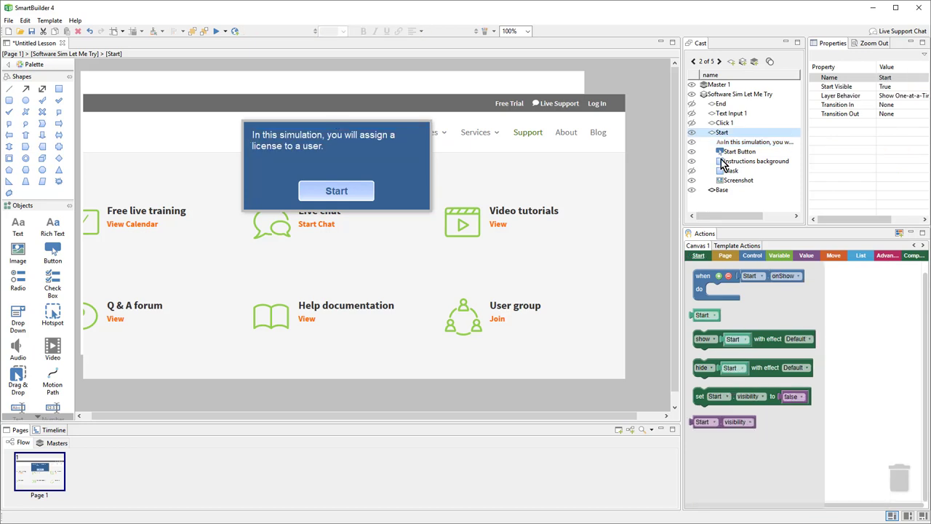
# Load 1-1.png as the background screenshot of the Click 1 step.
pyautogui.click(724, 123)
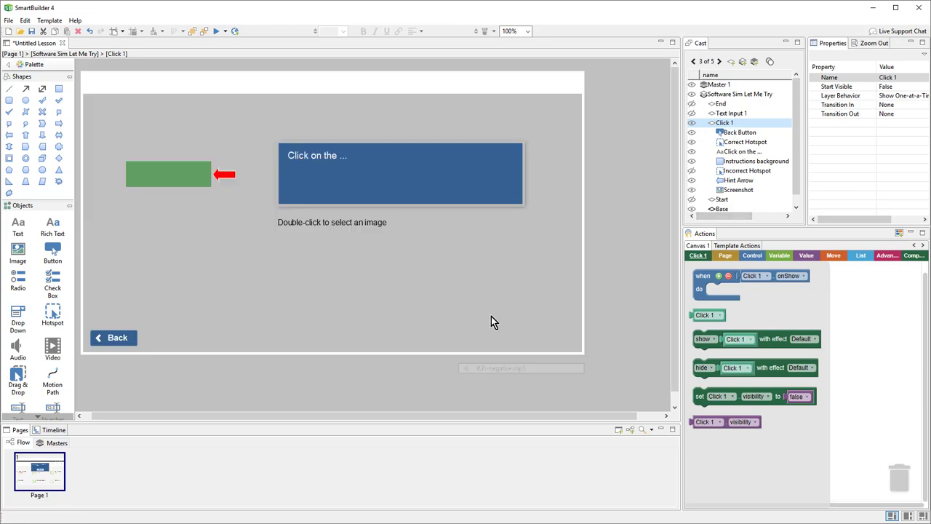
pyautogui.doubleClick(491, 322)
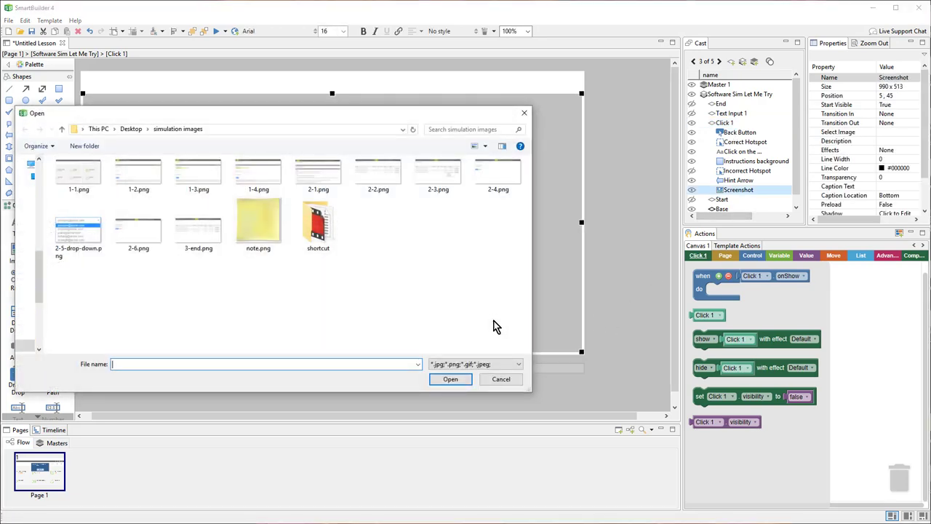
pyautogui.doubleClick(88, 184)
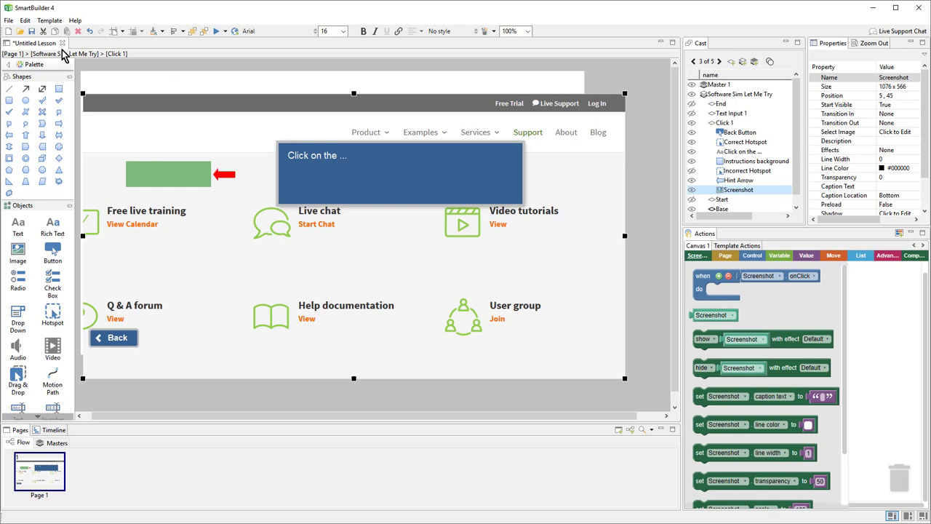
pyautogui.click(25, 21)
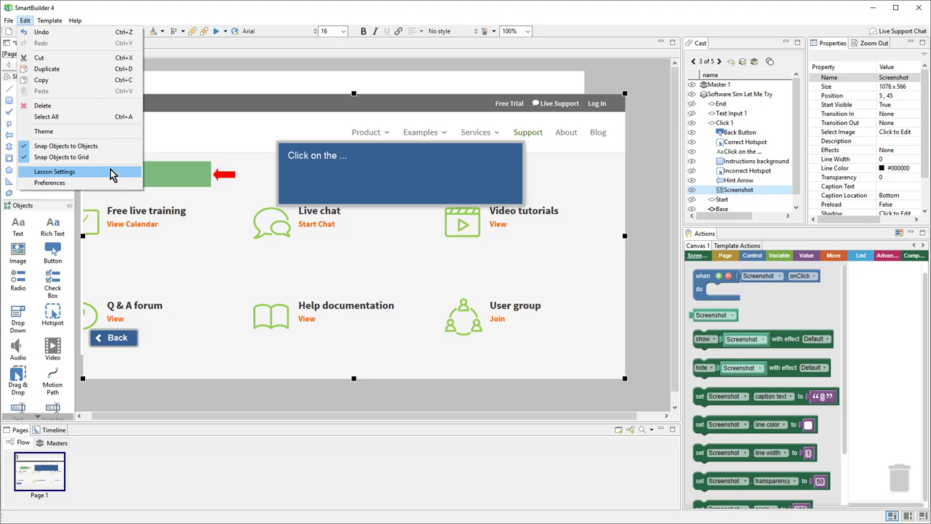
# In Lesson Settings, set the page size to Custom, 1080 wide by 600 high.
pyautogui.click(111, 174)
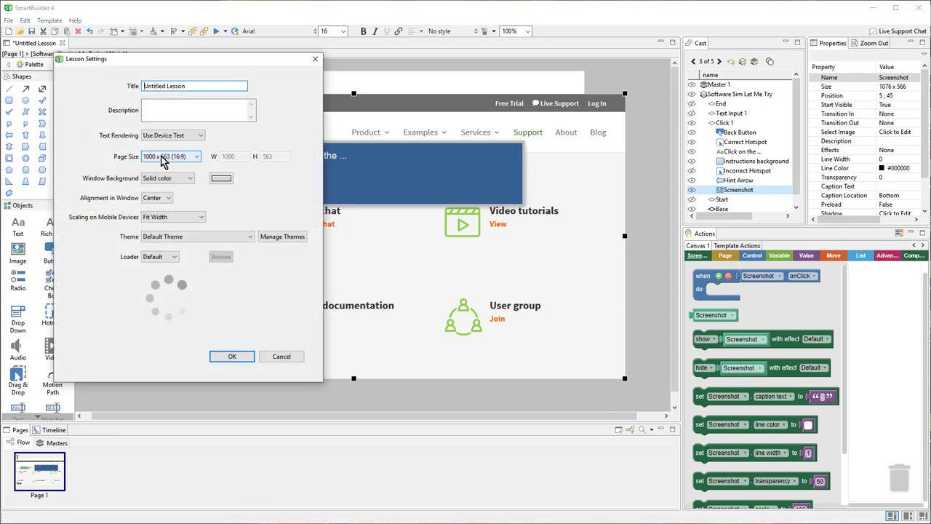
pyautogui.click(163, 162)
pyautogui.click(163, 190)
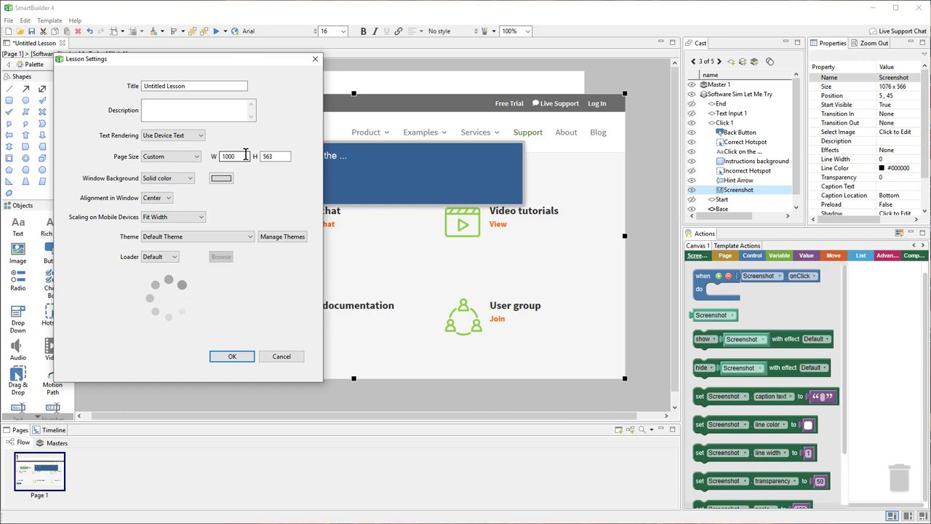
pyautogui.click(246, 155)
pyautogui.hotkey('shift', 'Left')
pyautogui.hotkey('shift', 'Left')
pyautogui.write('80')
pyautogui.press('Tab')
pyautogui.write('600')
pyautogui.click(227, 360)
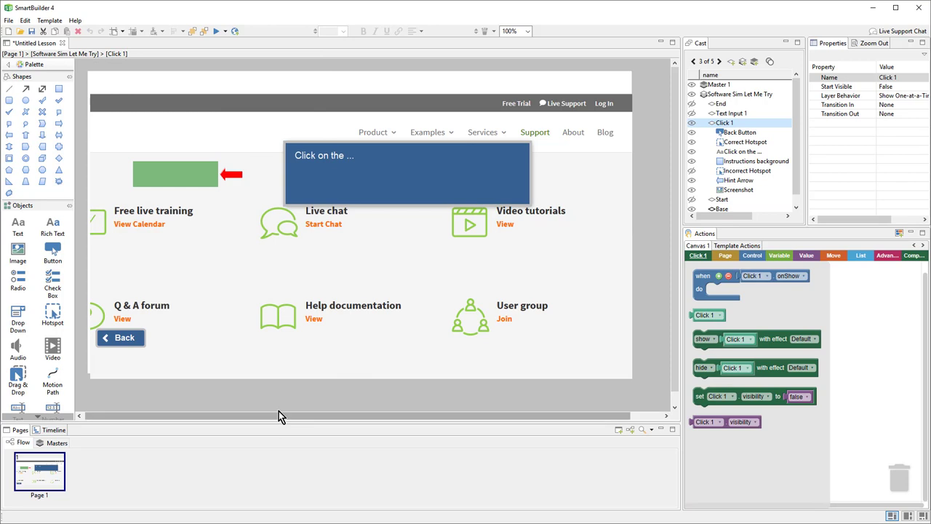
# Stretch the Incorrect Hotspot to 1080 × 566 at 0, 45 over the screenshot, then hide it.
pyautogui.click(197, 175)
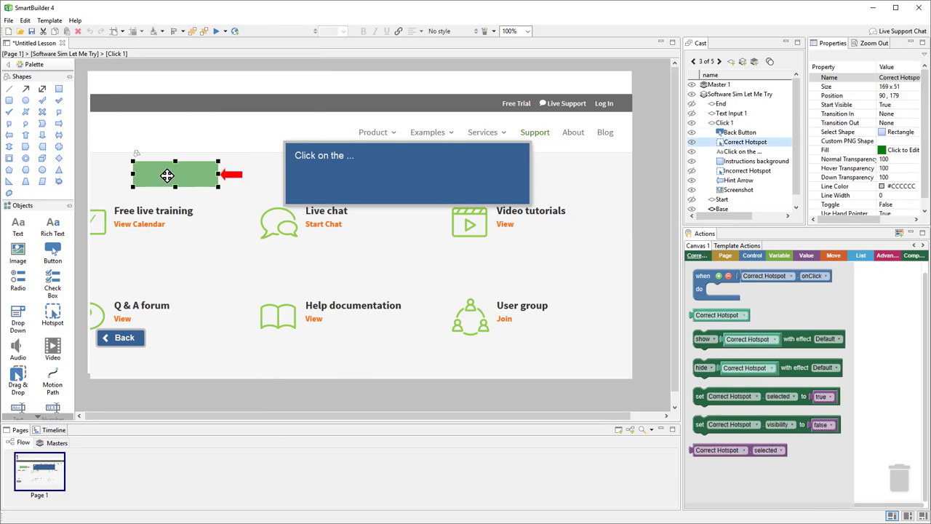
pyautogui.click(229, 175)
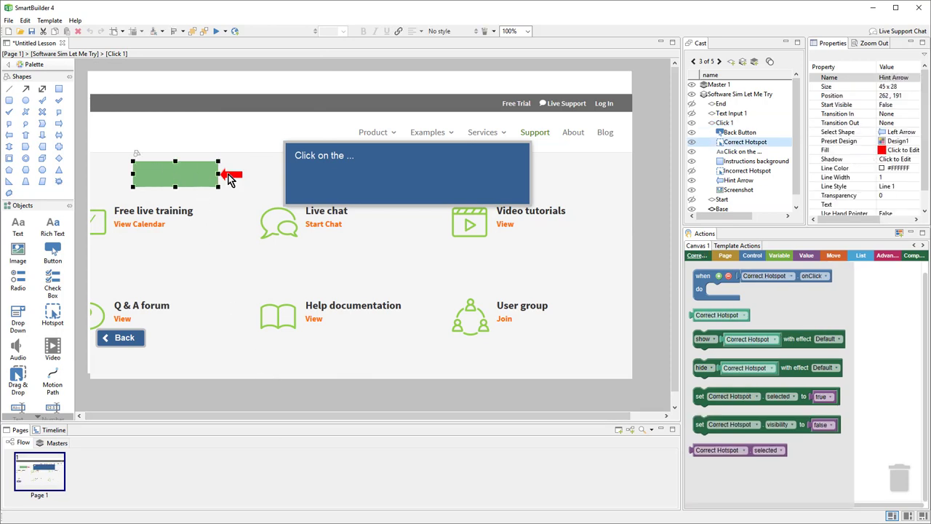
pyautogui.click(395, 183)
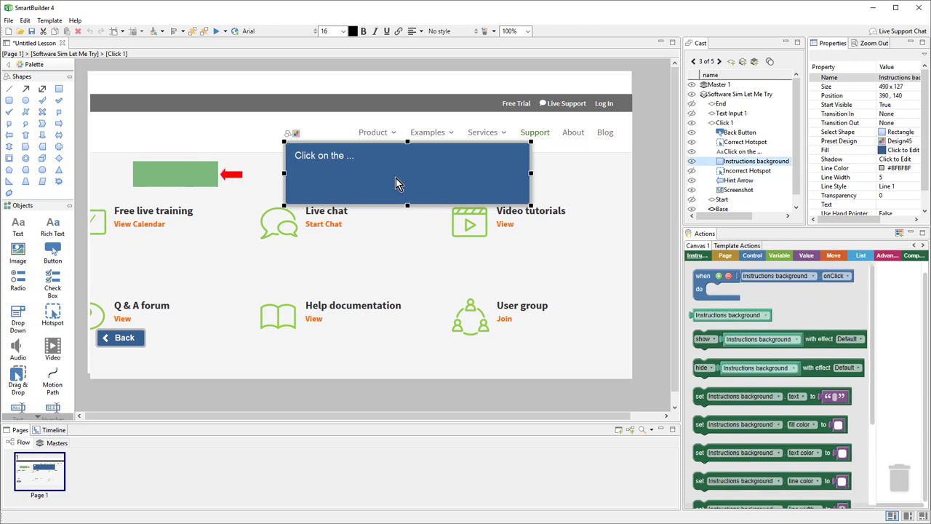
pyautogui.click(692, 171)
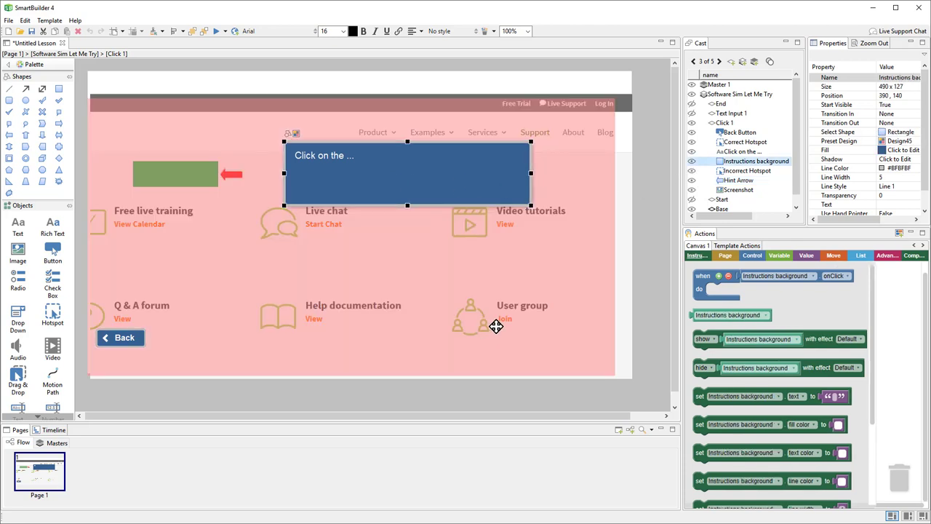
pyautogui.click(581, 289)
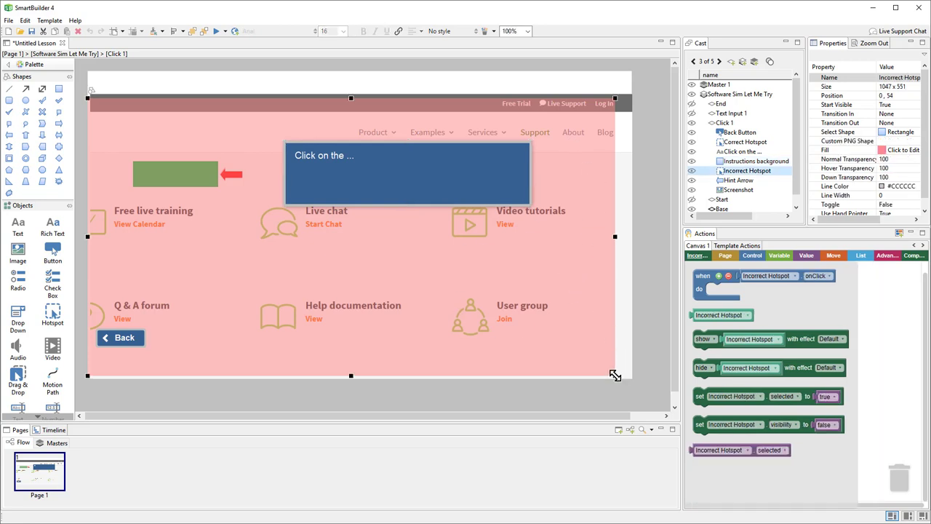
pyautogui.moveTo(614, 375); pyautogui.dragTo(632, 378)
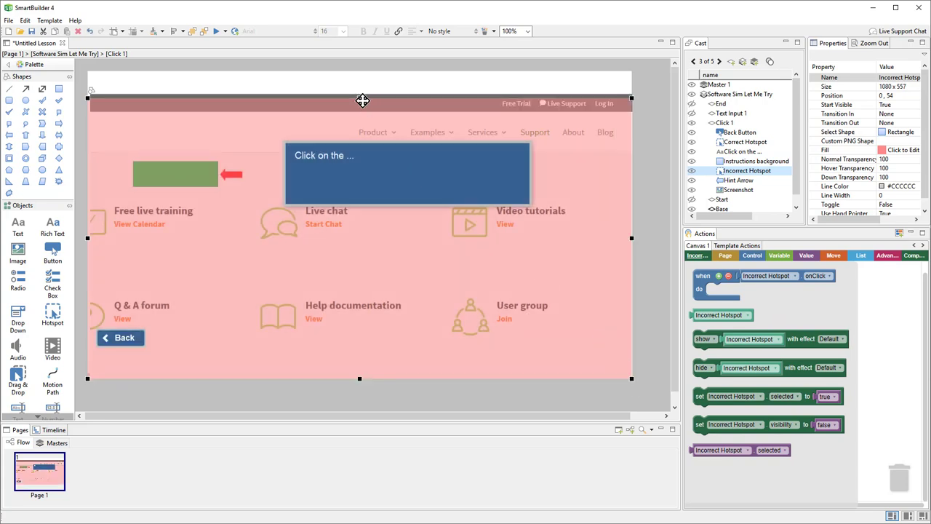
pyautogui.moveTo(358, 96); pyautogui.dragTo(360, 92)
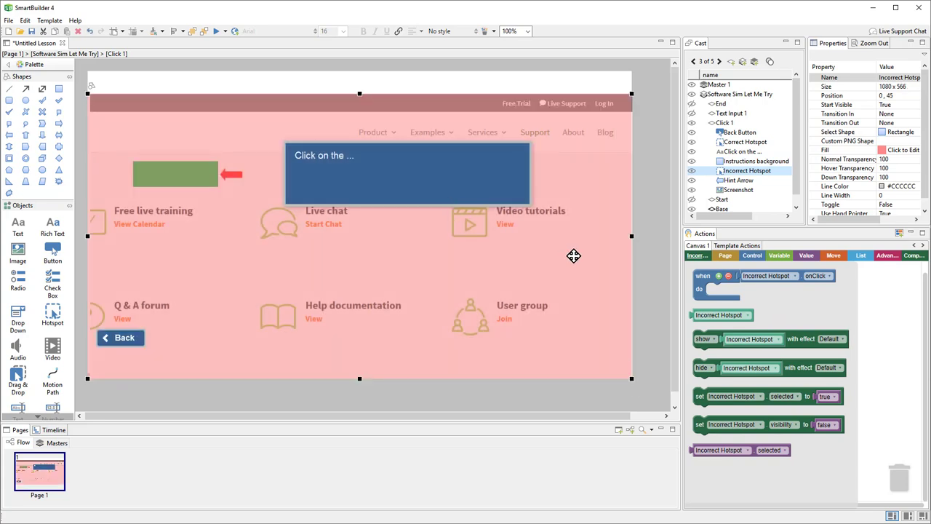
pyautogui.click(691, 171)
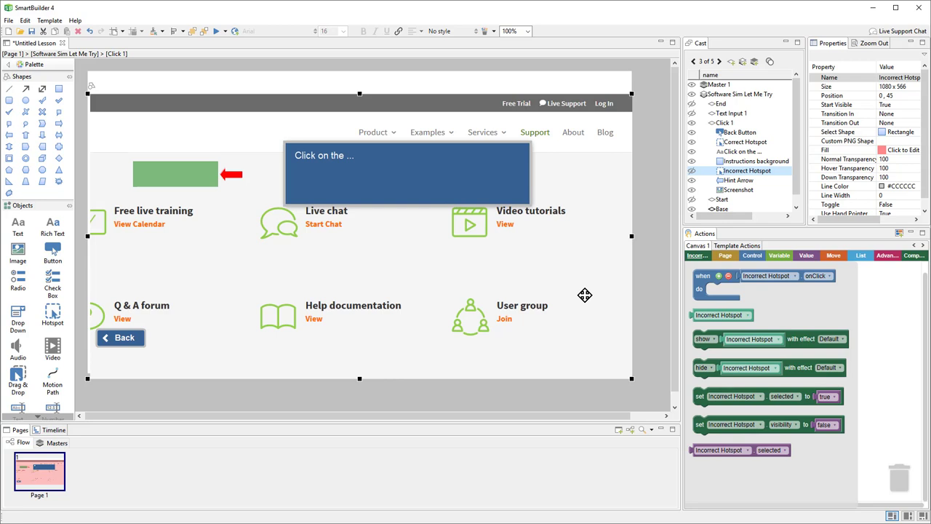
pyautogui.click(197, 181)
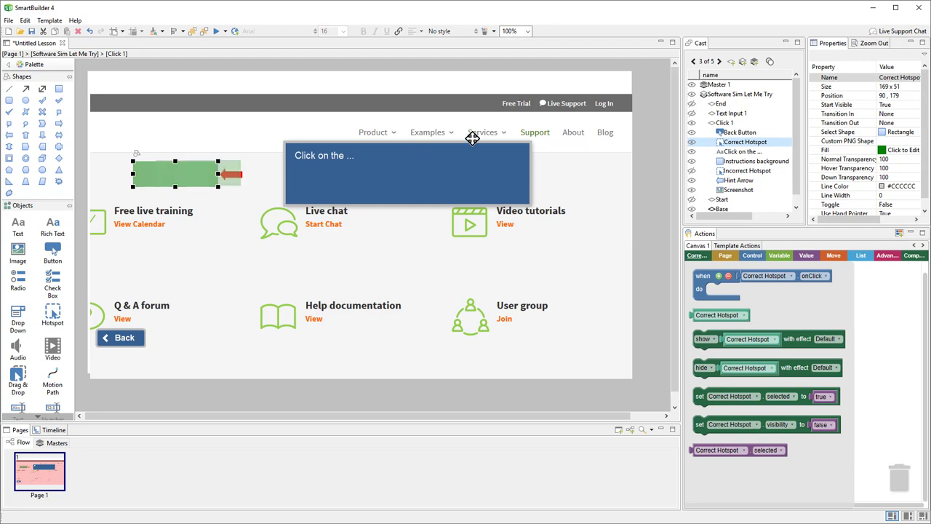
# Fit the Correct Hotspot over the Log In link and place the hint arrow just below it.
pyautogui.moveTo(587, 108); pyautogui.dragTo(578, 110)
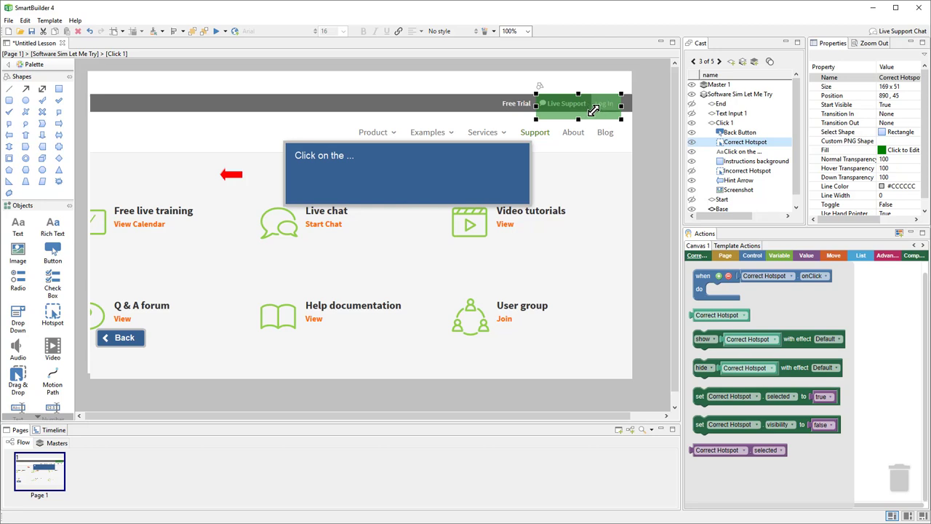
pyautogui.moveTo(589, 109); pyautogui.dragTo(588, 109)
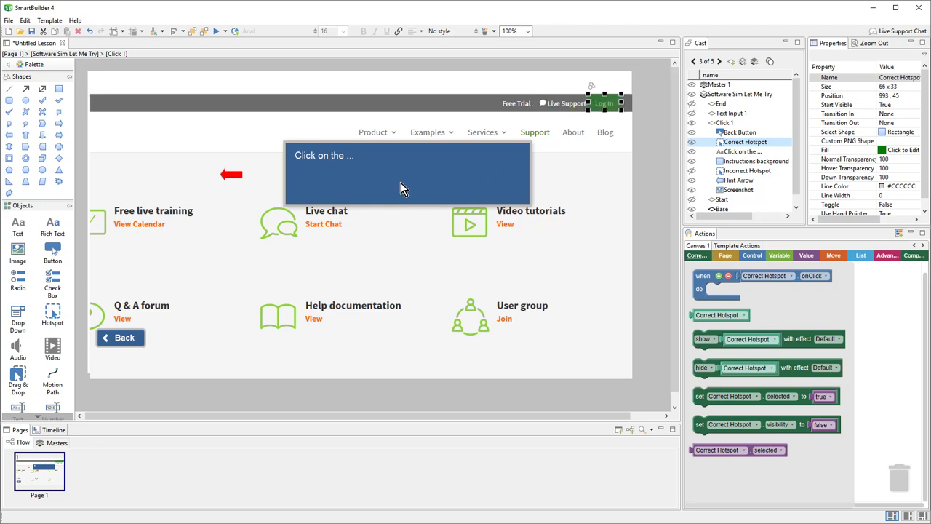
pyautogui.click(229, 176)
pyautogui.moveTo(230, 178); pyautogui.dragTo(604, 132)
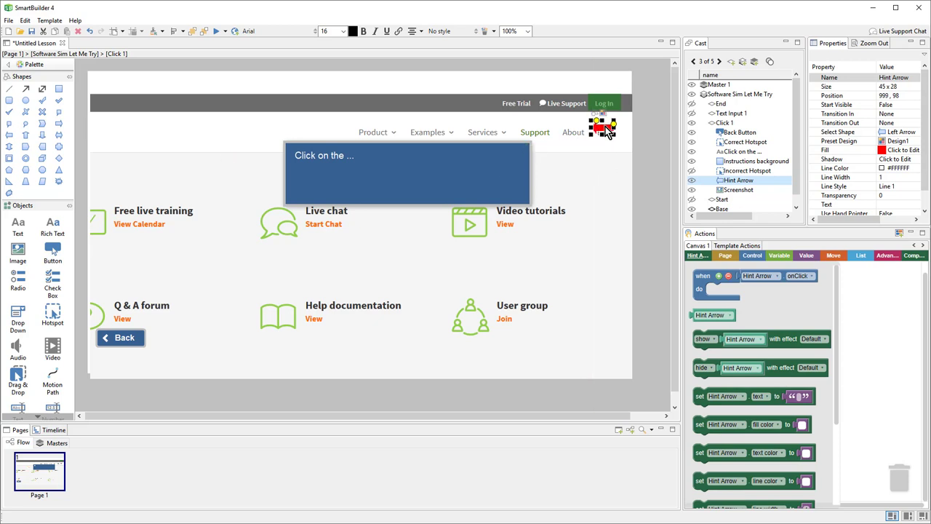
pyautogui.moveTo(606, 132); pyautogui.dragTo(607, 180)
pyautogui.moveTo(607, 187); pyautogui.dragTo(606, 186)
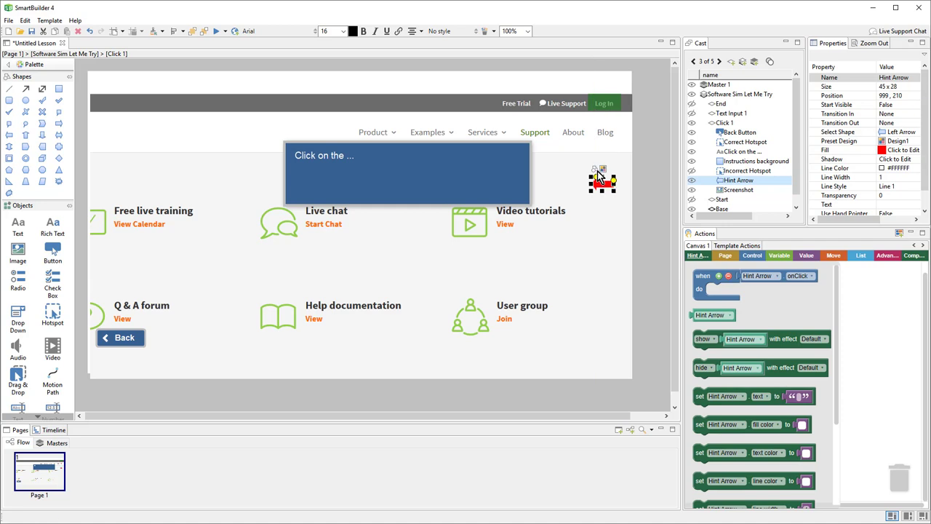
# Change the hint arrow to an Up Arrow shape, resized to 31 × 48.
pyautogui.doubleClick(598, 176)
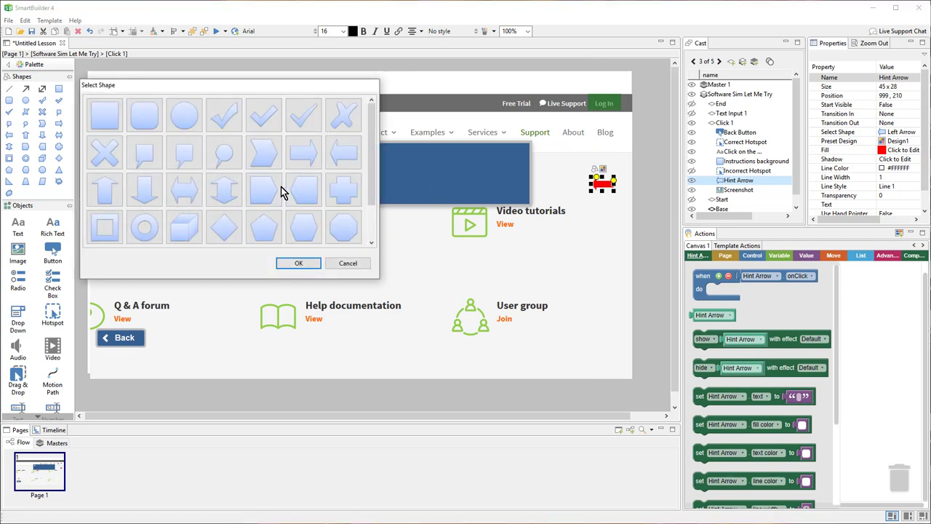
pyautogui.click(104, 190)
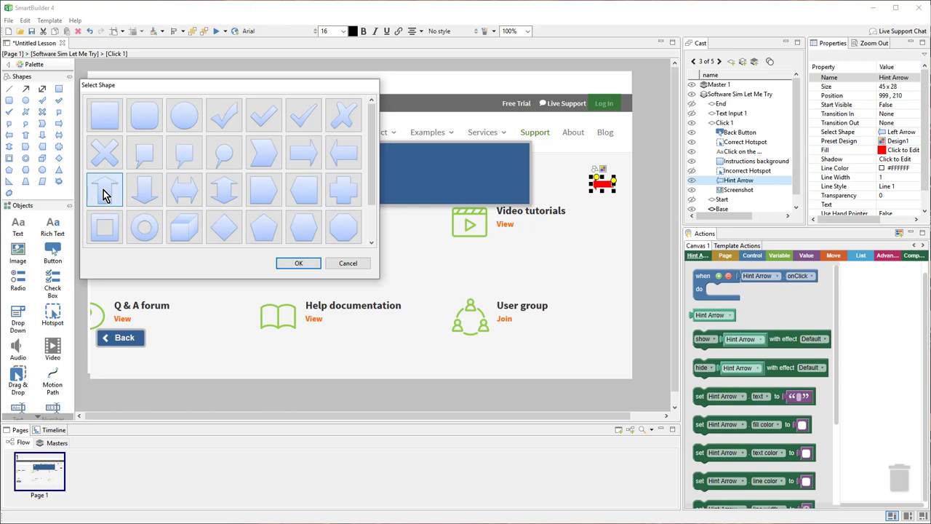
pyautogui.click(295, 265)
pyautogui.moveTo(612, 191); pyautogui.dragTo(608, 129)
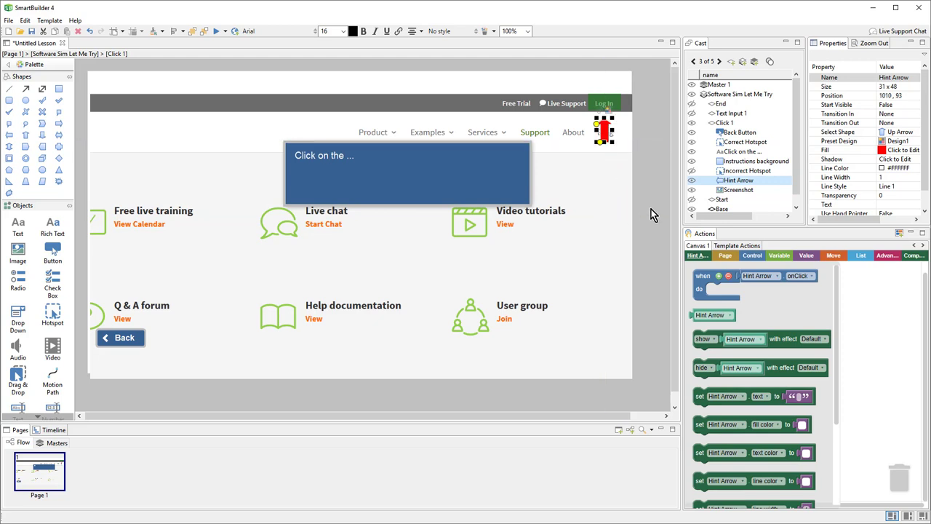
# Replace the Click 1 instruction text with 'Step 1. Click the Log In button.'.
pyautogui.click(337, 160)
pyautogui.doubleClick(338, 160)
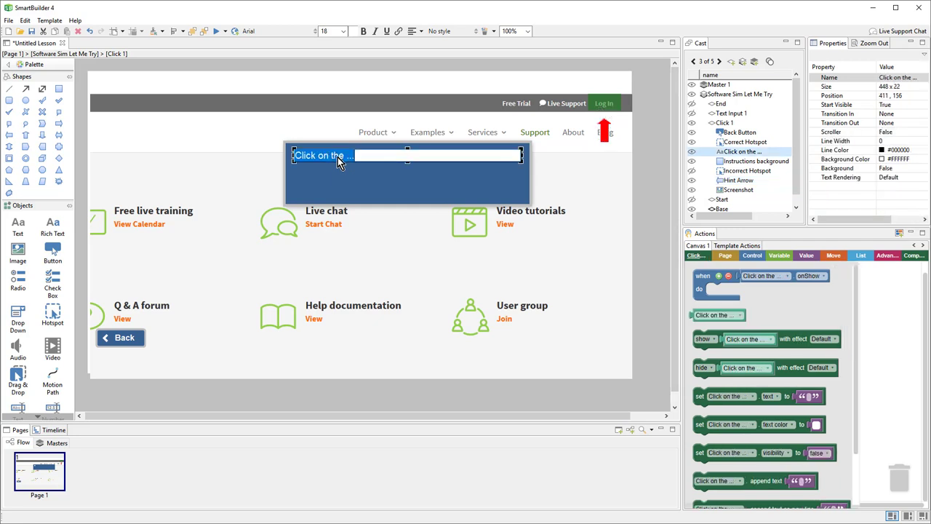
pyautogui.write('Task: Log into the Account Management Site Step 1. Click the Log In button.')
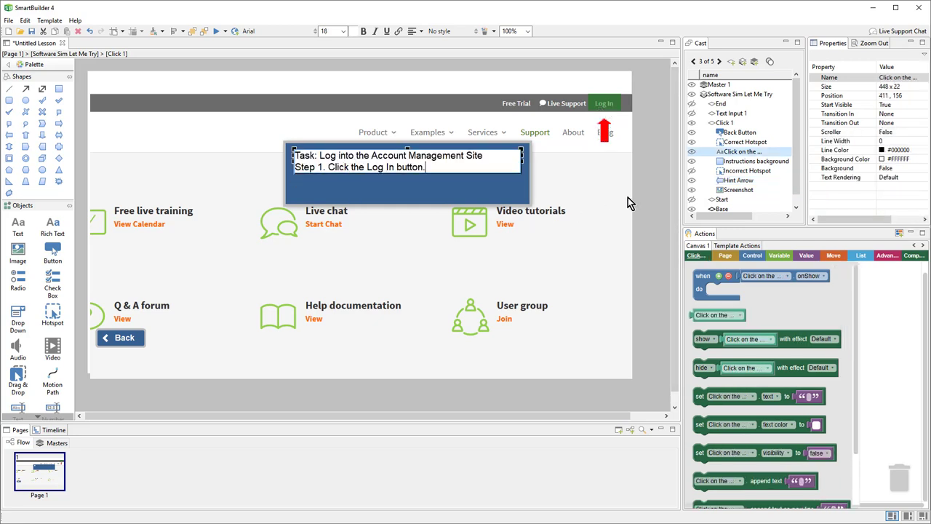
pyautogui.click(640, 198)
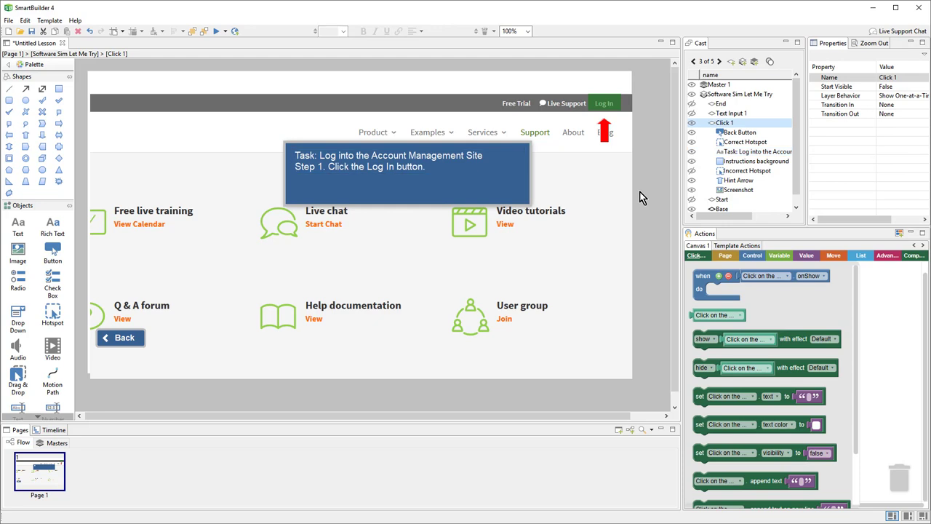
# Check hotspot coverage and nudge the Correct Hotspot slightly right over Log In.
pyautogui.click(691, 172)
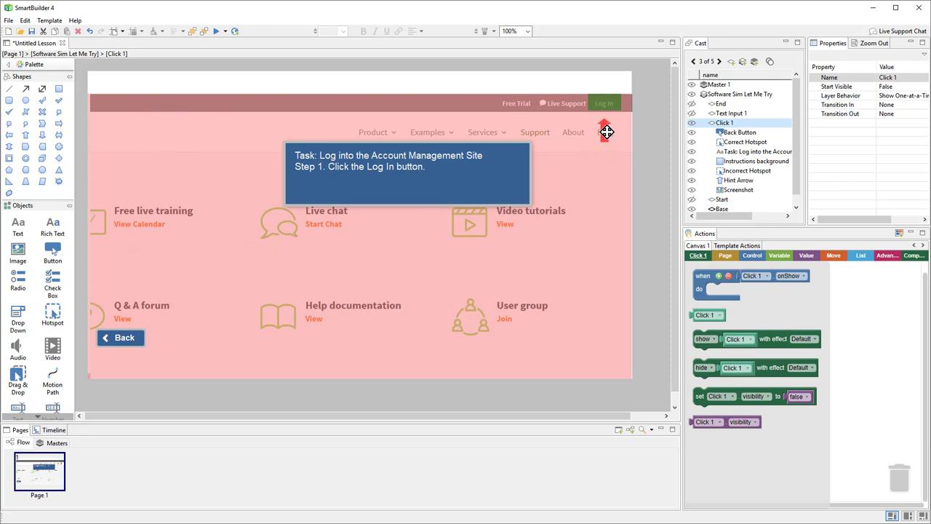
pyautogui.moveTo(601, 105)
pyautogui.mouseDown()
pyautogui.moveTo(617, 102)
pyautogui.moveTo(608, 102)
pyautogui.mouseUp()
pyautogui.click(692, 172)
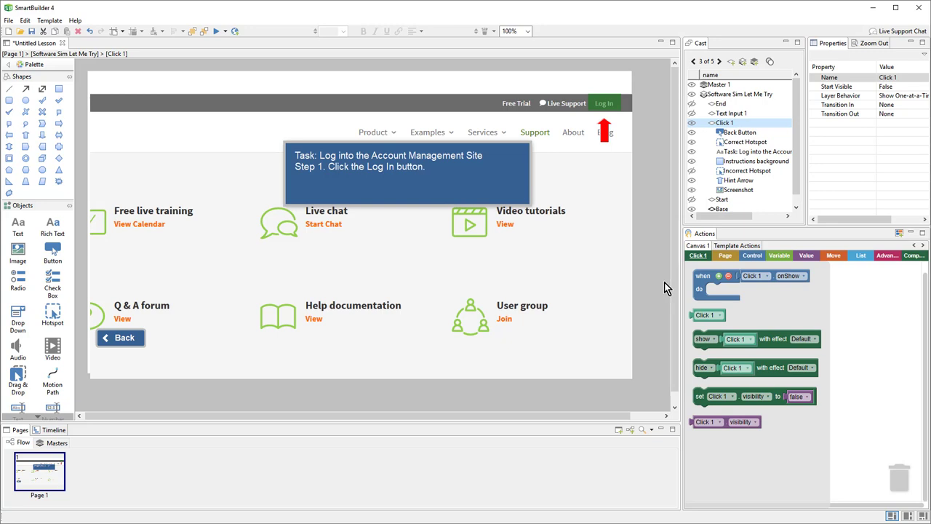
pyautogui.click(727, 115)
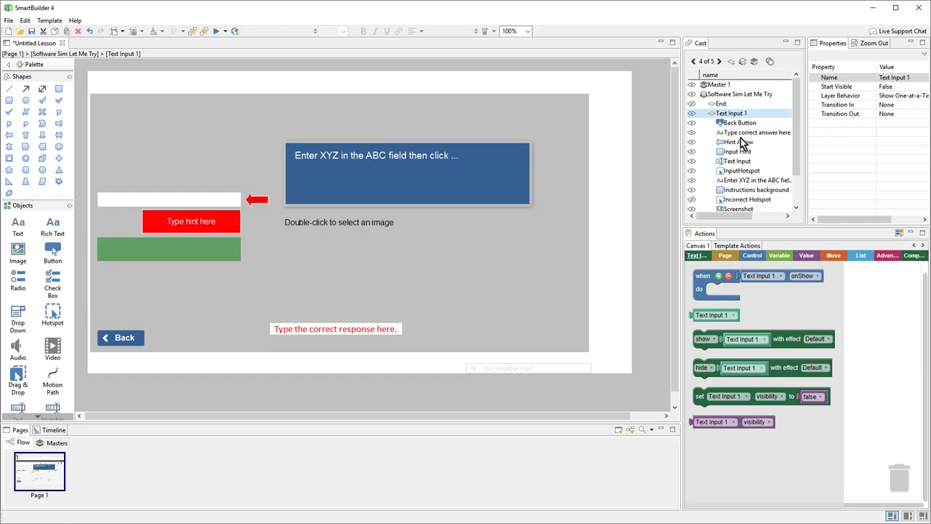
# Load the 1-2.png sign-in screenshot into the Text Input 1 step.
pyautogui.doubleClick(534, 276)
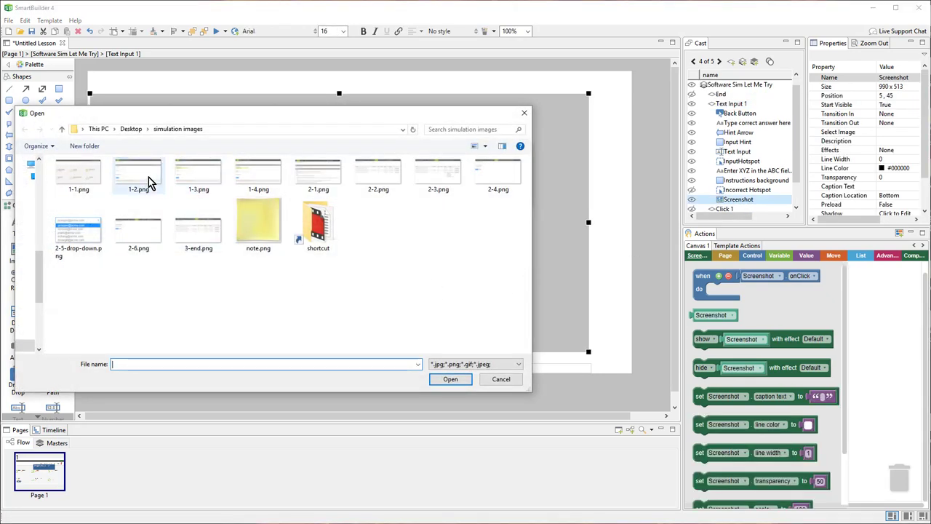
pyautogui.click(149, 182)
pyautogui.doubleClick(138, 182)
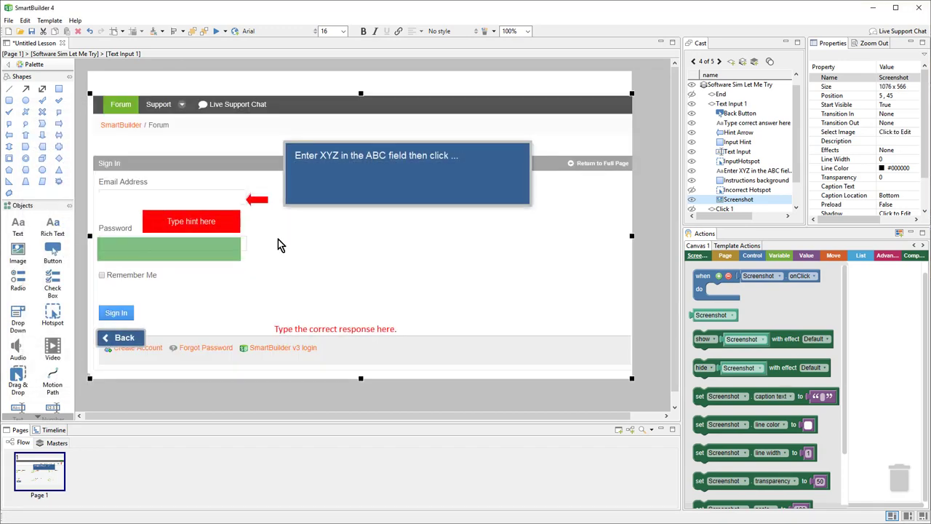
# Replace the instruction text with the pasted Step 2 email-entry instructions.
pyautogui.doubleClick(369, 160)
pyautogui.hotkey('ctrl', 'a')
pyautogui.hotkey('ctrl', 'v')
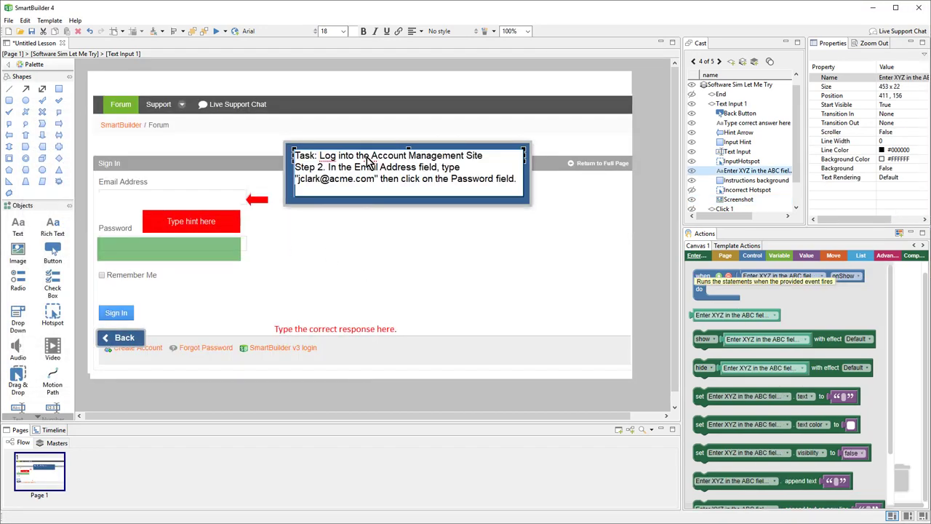
pyautogui.press('BackSpace')
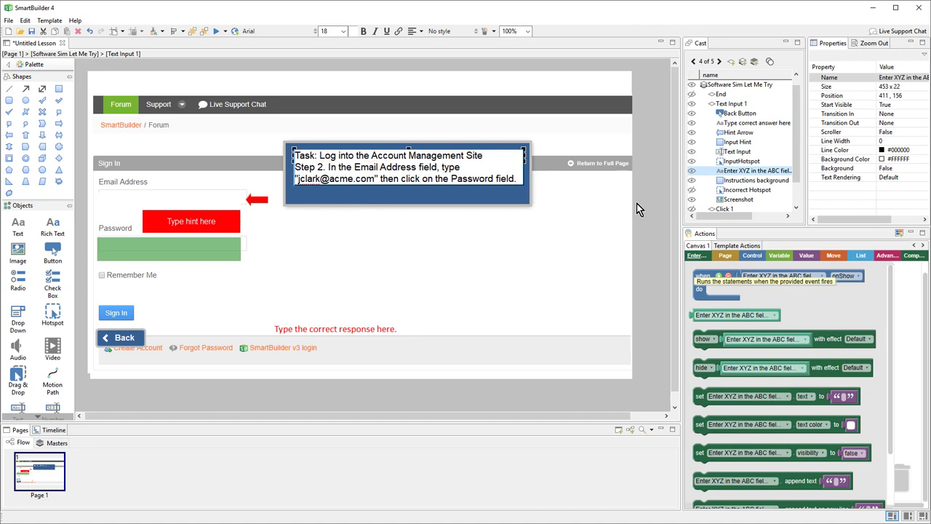
pyautogui.click(648, 229)
# Move the instruction box and its background right to 551, 174.
pyautogui.moveTo(648, 229); pyautogui.dragTo(274, 132)
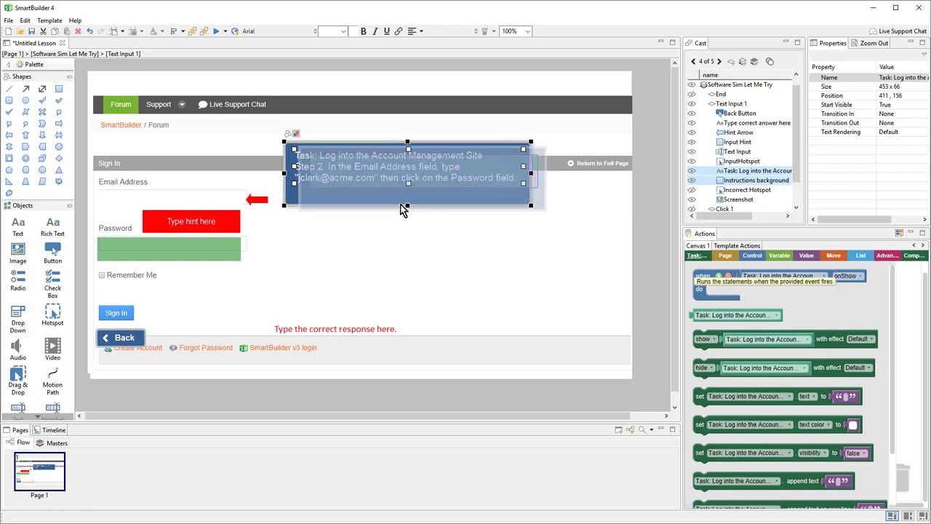
pyautogui.moveTo(331, 196); pyautogui.dragTo(401, 204)
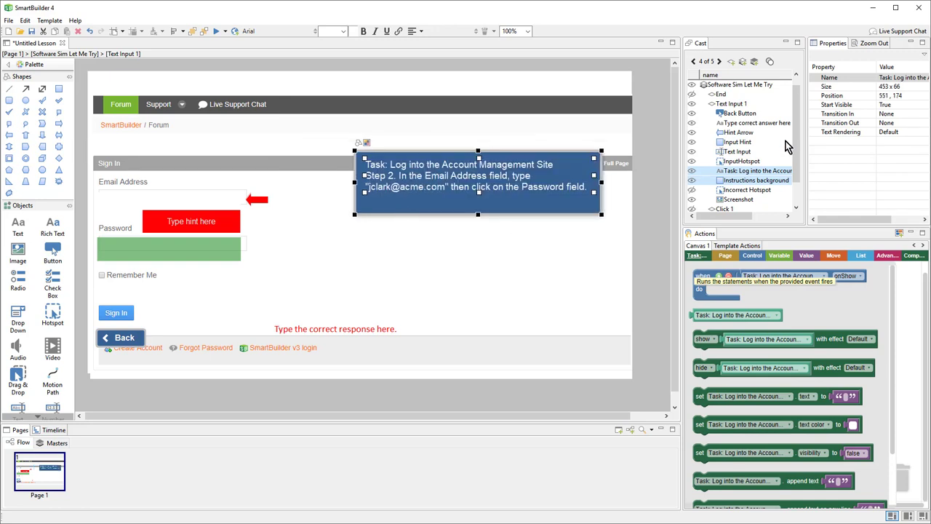
pyautogui.click(731, 153)
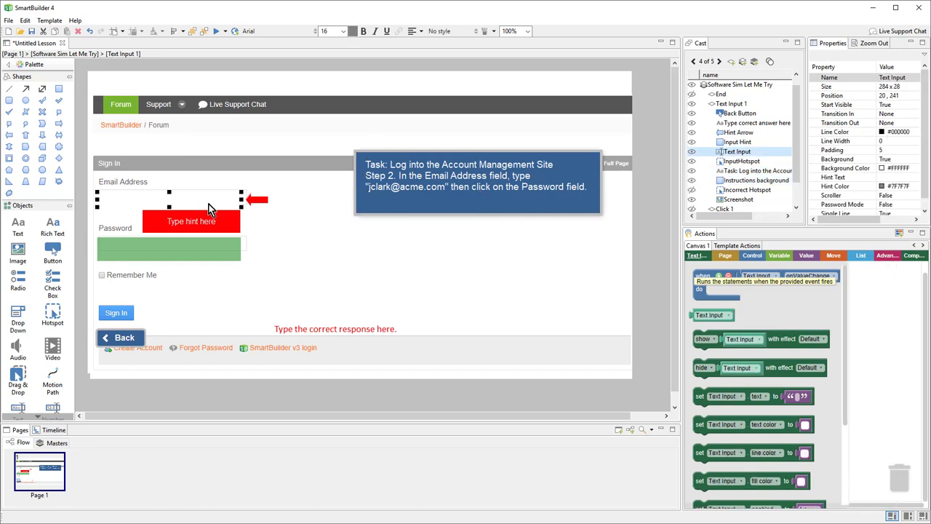
# Widen the Text Input field slightly over Email Address and set its font size to 14.
pyautogui.hotkey('shift', 'Up')
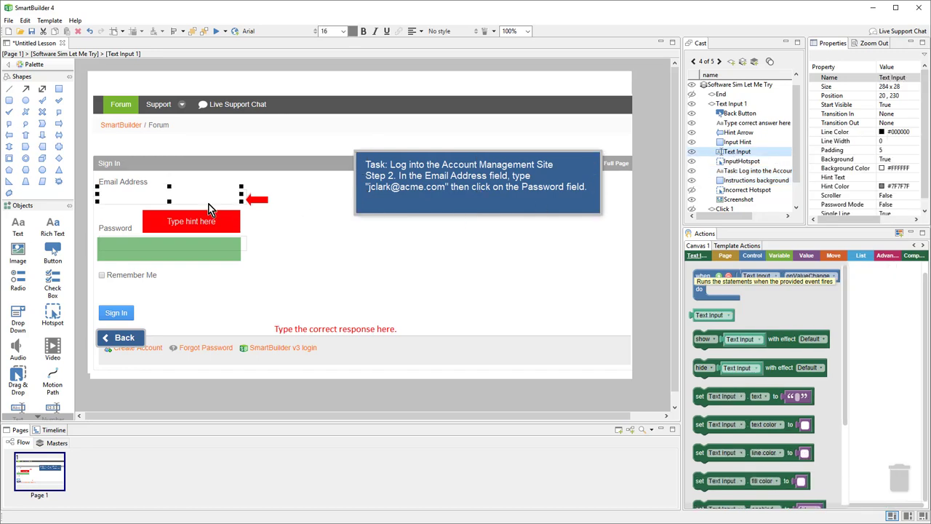
pyautogui.hotkey('shift', 'Down')
pyautogui.moveTo(243, 198); pyautogui.dragTo(246, 199)
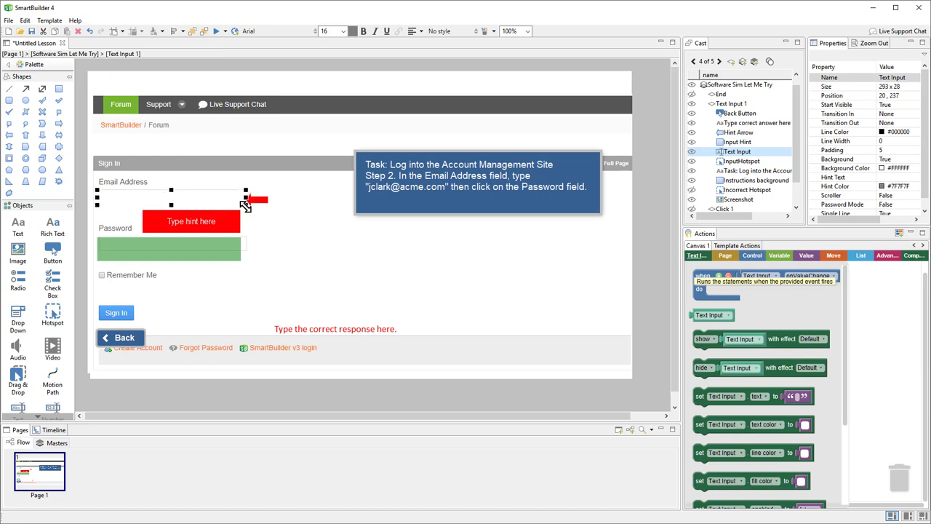
pyautogui.click(344, 34)
pyautogui.click(343, 94)
# Nudge the red hint arrow up to position 320, 236.
pyautogui.click(212, 219)
pyautogui.click(261, 201)
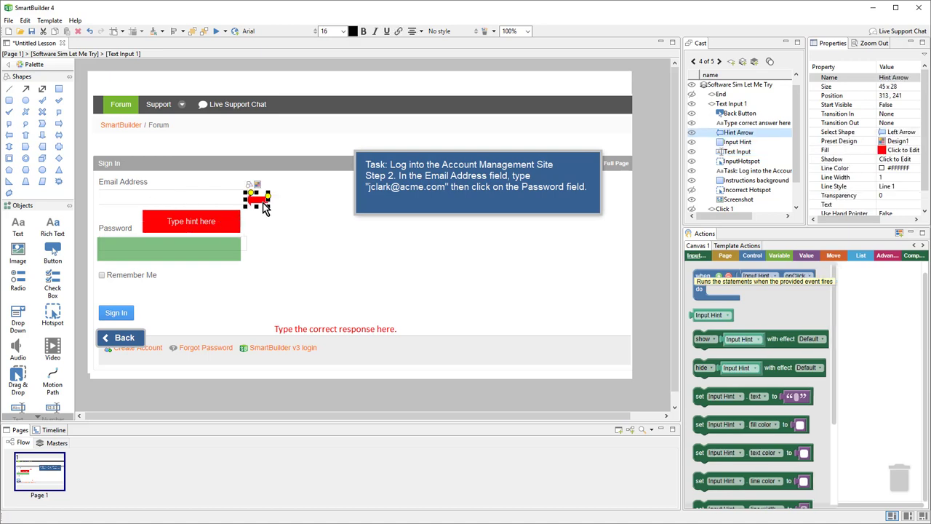
pyautogui.press('Up')
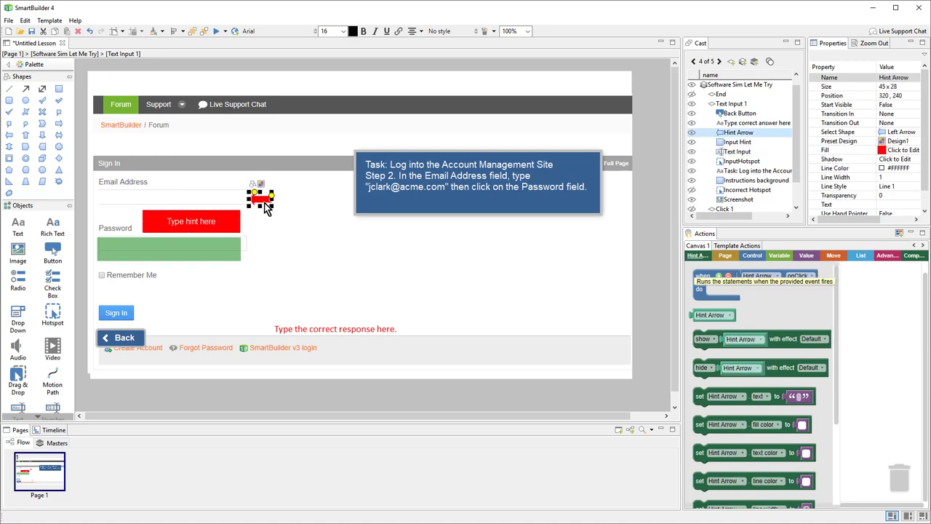
pyautogui.press('Up')
pyautogui.press('Up')
pyautogui.press('Up')
pyautogui.press('Up')
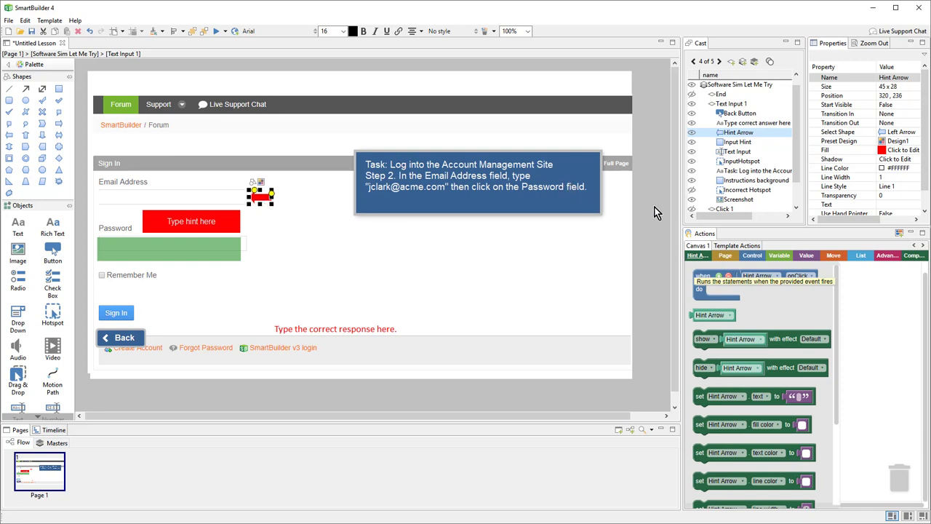
pyautogui.click(261, 204)
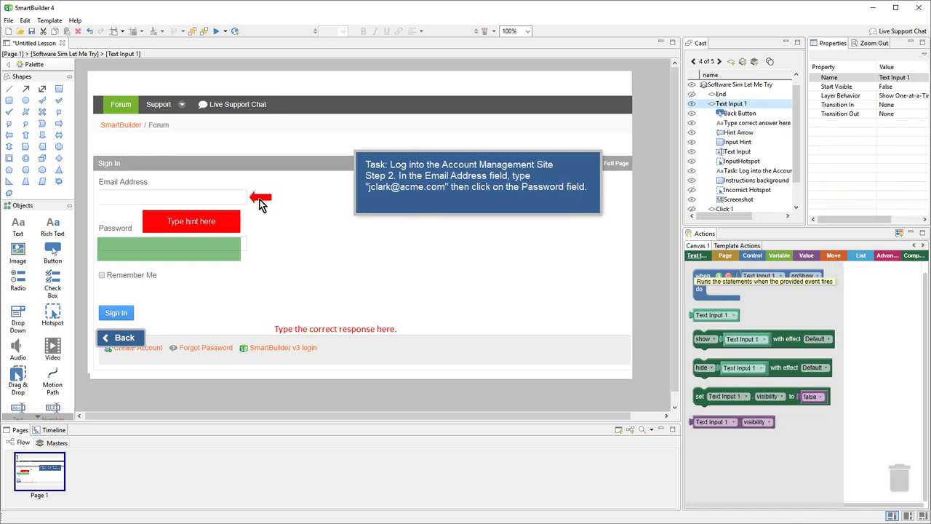
# Move the red input hint beside the arrow and fill it with the capitalized 'Type …' email instruction.
pyautogui.click(232, 225)
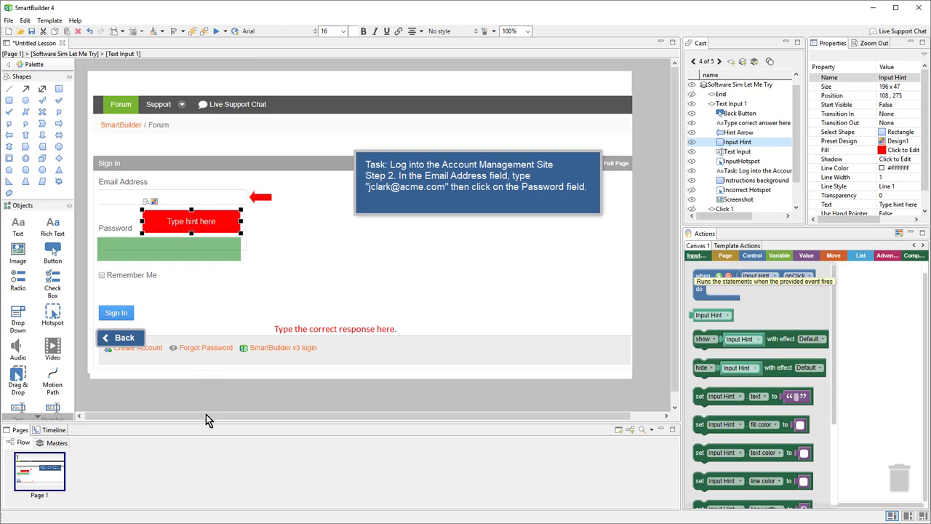
pyautogui.moveTo(160, 219); pyautogui.dragTo(237, 221)
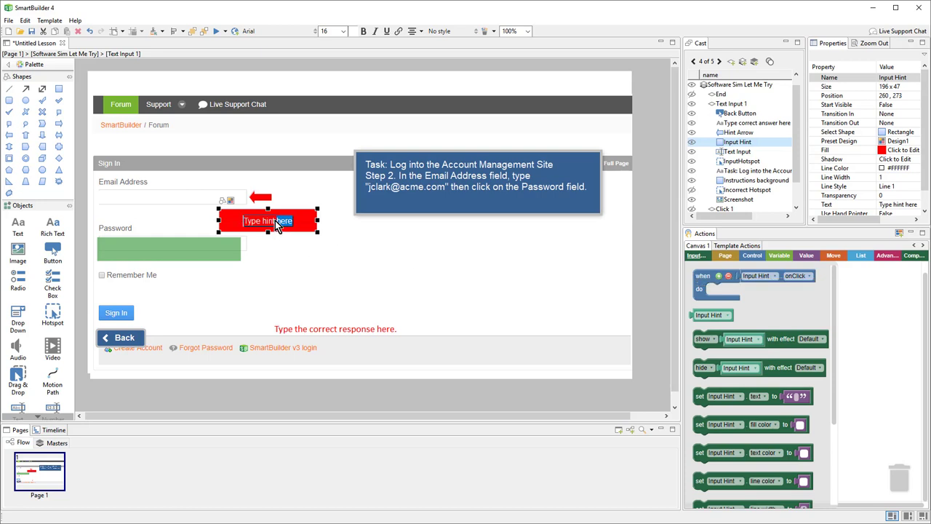
pyautogui.hotkey('ctrl', 'v')
pyautogui.press('Delete')
pyautogui.write('T')
pyautogui.moveTo(319, 220); pyautogui.dragTo(321, 221)
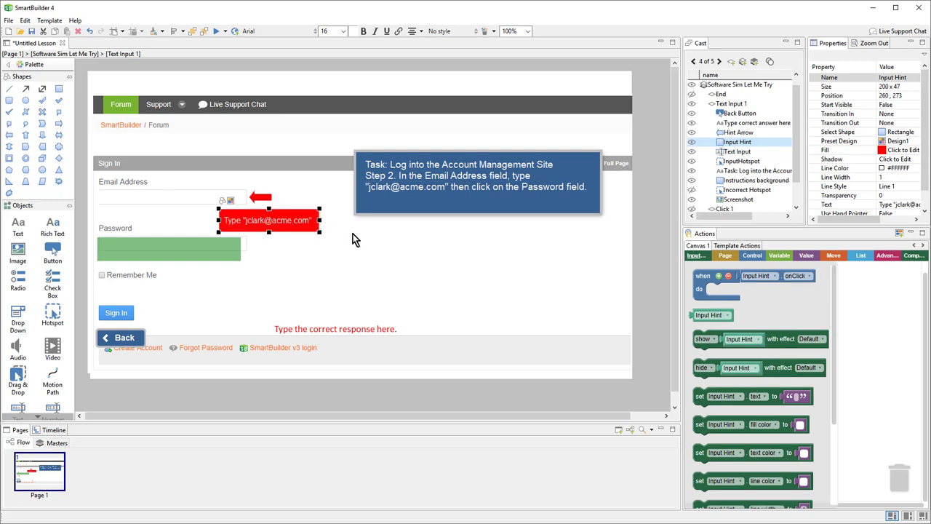
# Fit the green InputHotspot over the Password field at 300 × 31, position 19, 328.
pyautogui.click(204, 253)
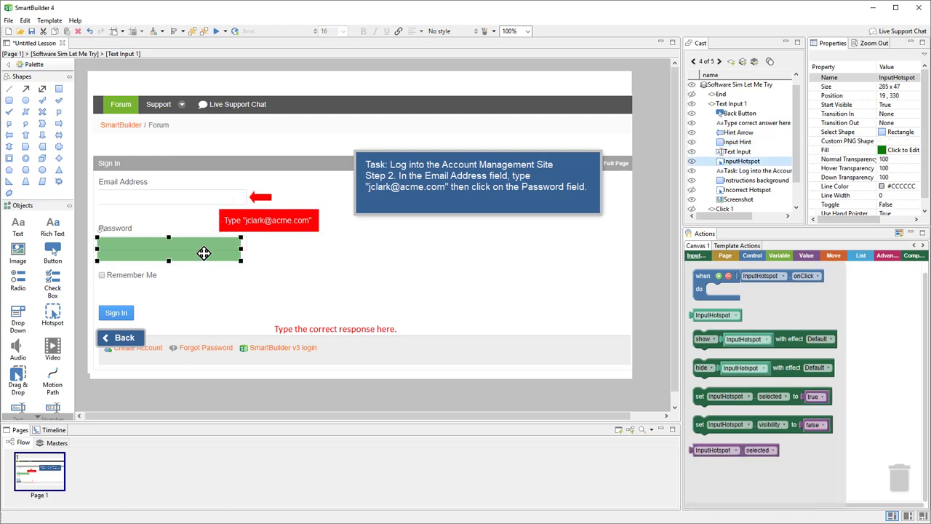
pyautogui.moveTo(204, 252); pyautogui.dragTo(204, 251)
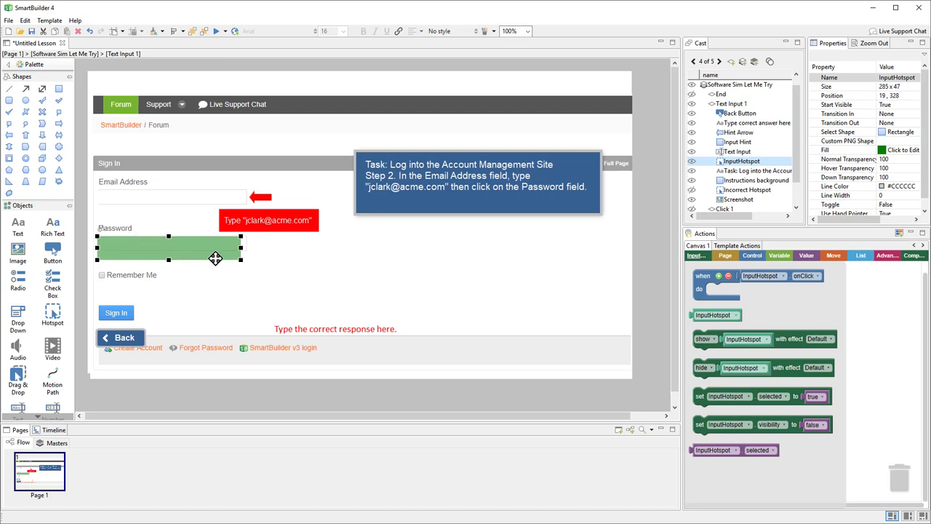
pyautogui.moveTo(241, 258); pyautogui.dragTo(249, 252)
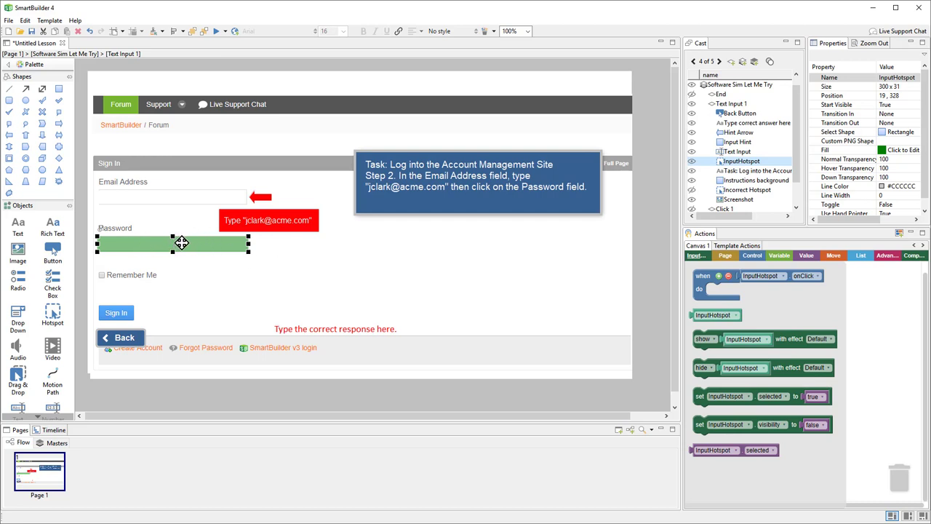
# Move the correct-response text below the page and replace it with only the expected email address.
pyautogui.click(302, 334)
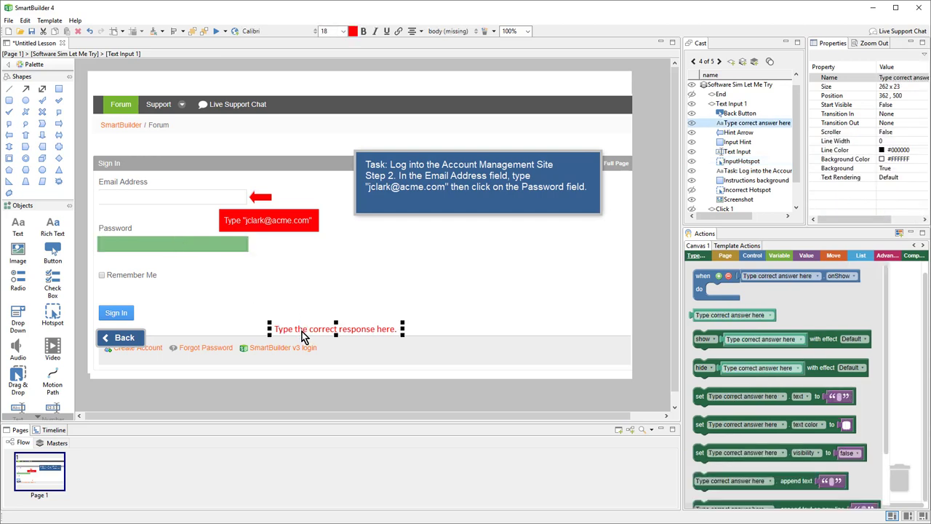
pyautogui.moveTo(303, 334); pyautogui.dragTo(286, 398)
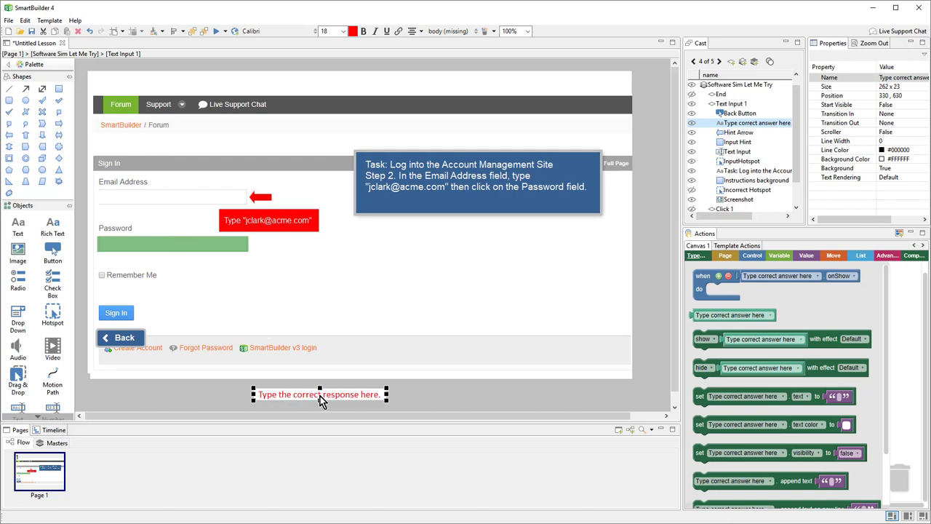
pyautogui.doubleClick(320, 399)
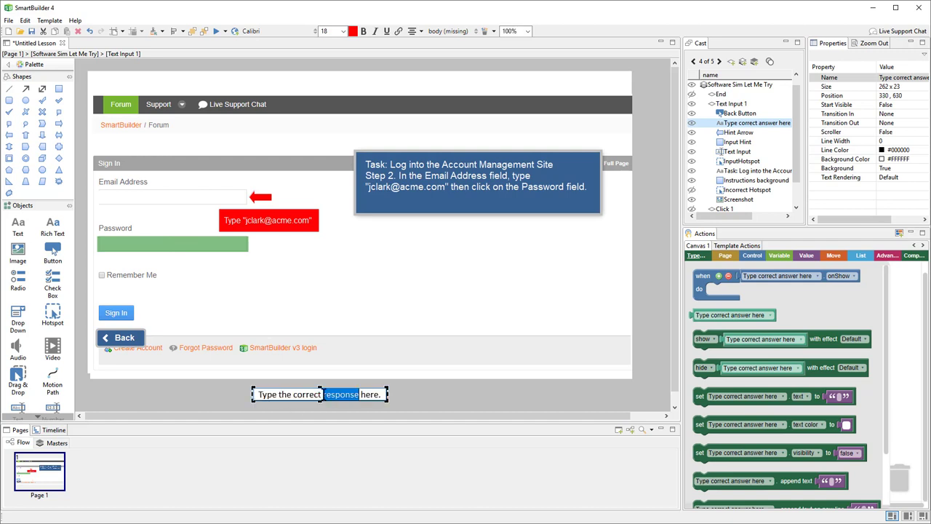
pyautogui.hotkey('ctrl', 'a')
pyautogui.hotkey('ctrl', 'v')
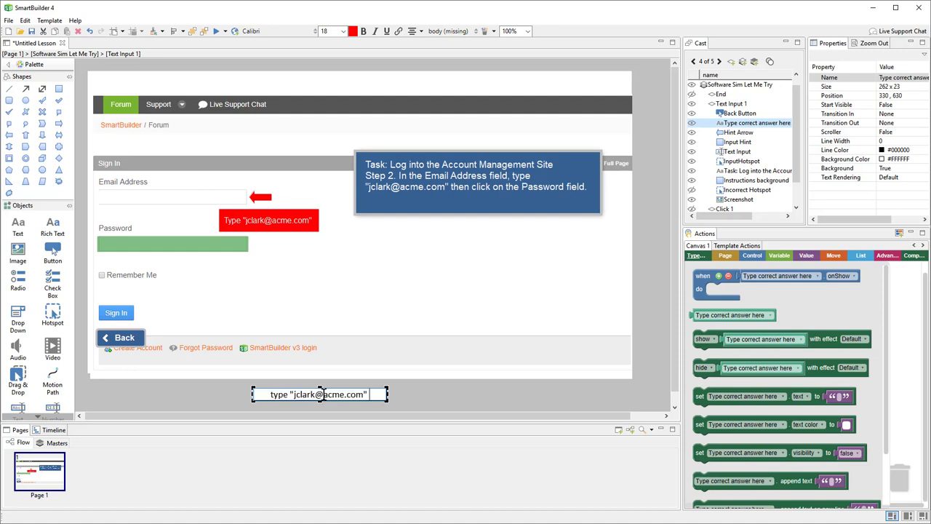
pyautogui.press('BackSpace')
pyautogui.press('BackSpace')
pyautogui.press('Home')
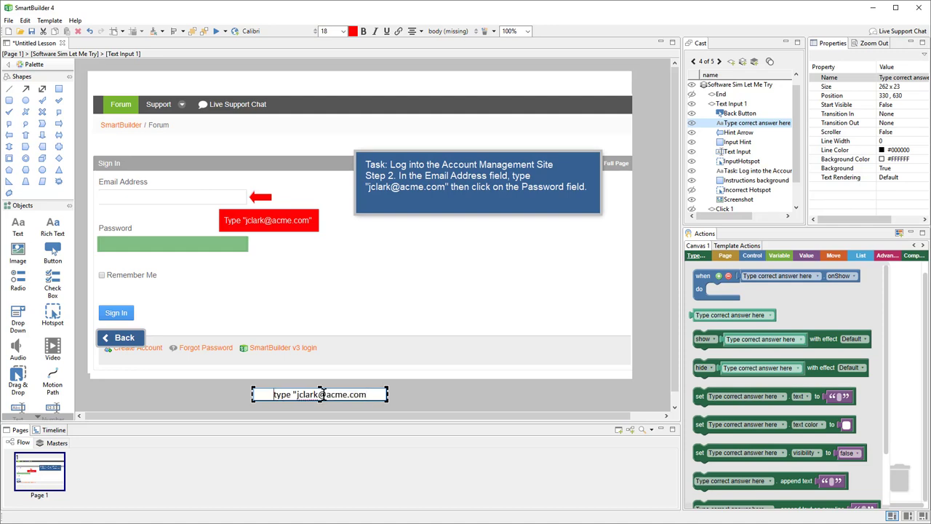
pyautogui.press('Delete')
pyautogui.press('Delete')
pyautogui.press('Delete')
pyautogui.press('Delete')
pyautogui.press('Delete')
pyautogui.press('Delete')
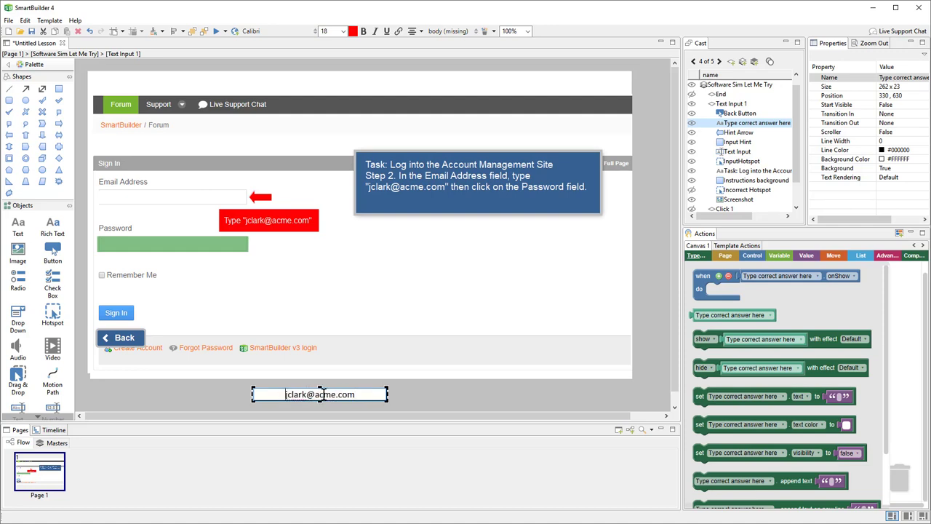
pyautogui.click(433, 392)
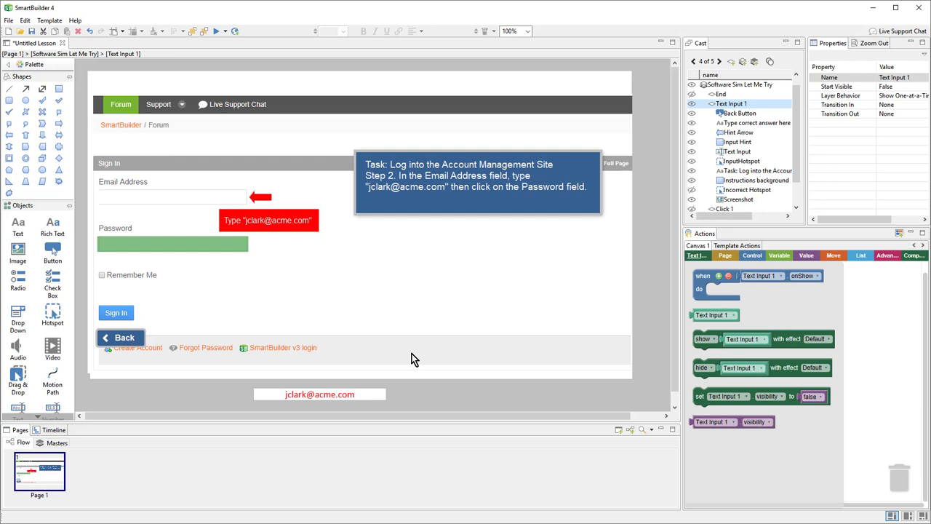
# Duplicate Text Input 1 as Text Input 2 and move it to sit just before End.
pyautogui.doubleClick(740, 105)
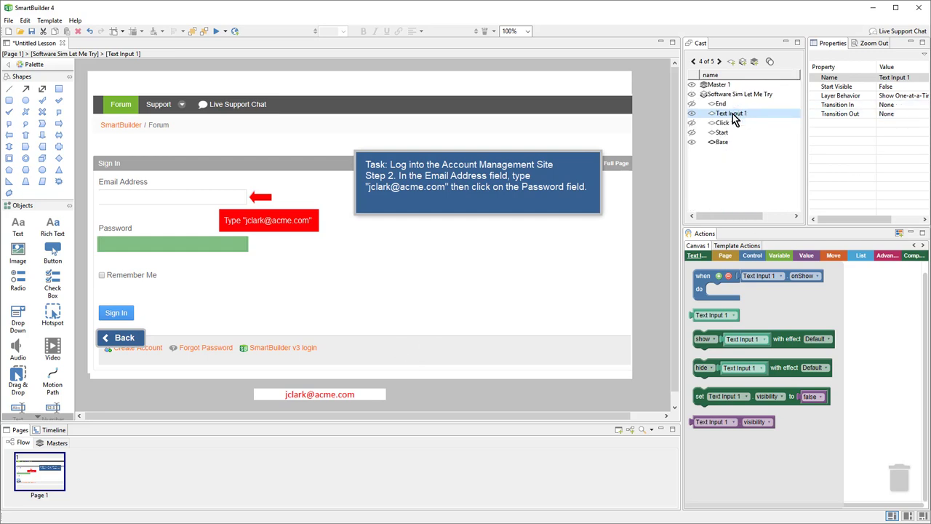
pyautogui.rightClick(733, 118)
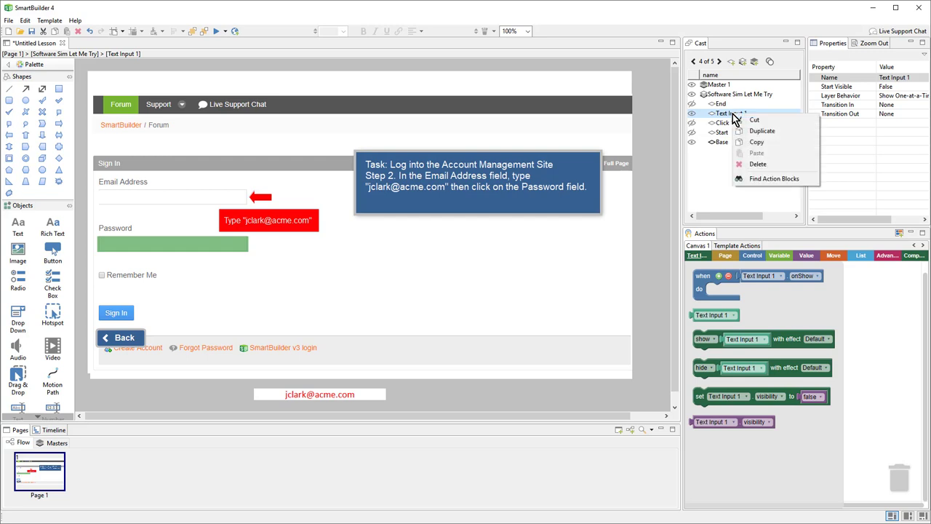
pyautogui.click(792, 133)
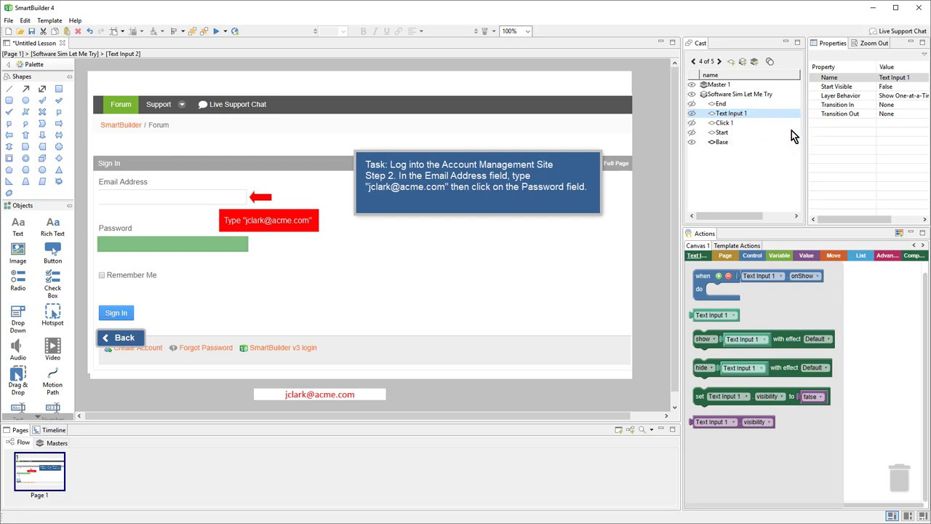
pyautogui.doubleClick(739, 106)
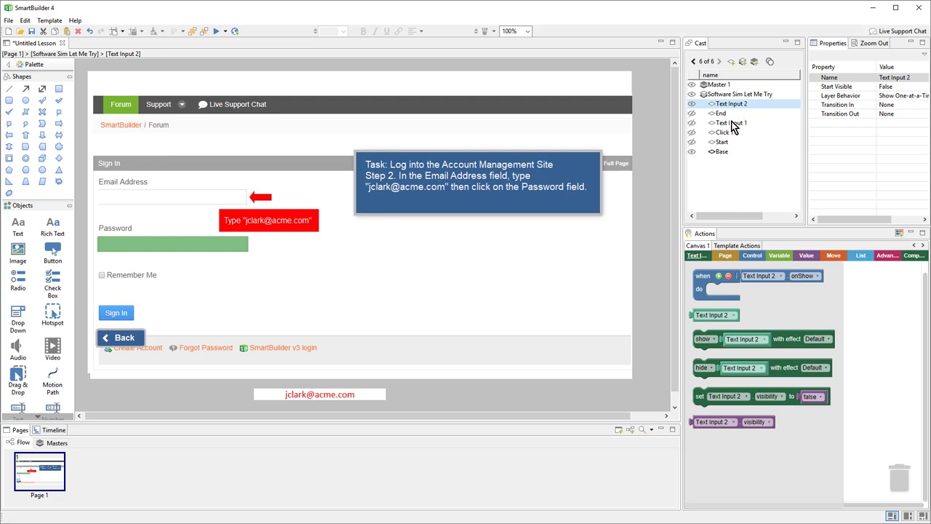
pyautogui.moveTo(736, 107); pyautogui.dragTo(725, 177)
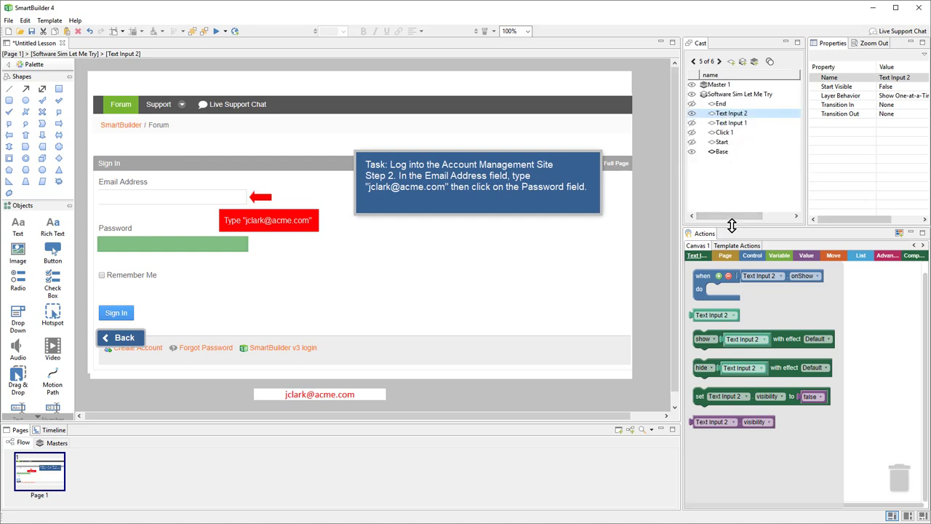
pyautogui.moveTo(732, 226); pyautogui.dragTo(730, 305)
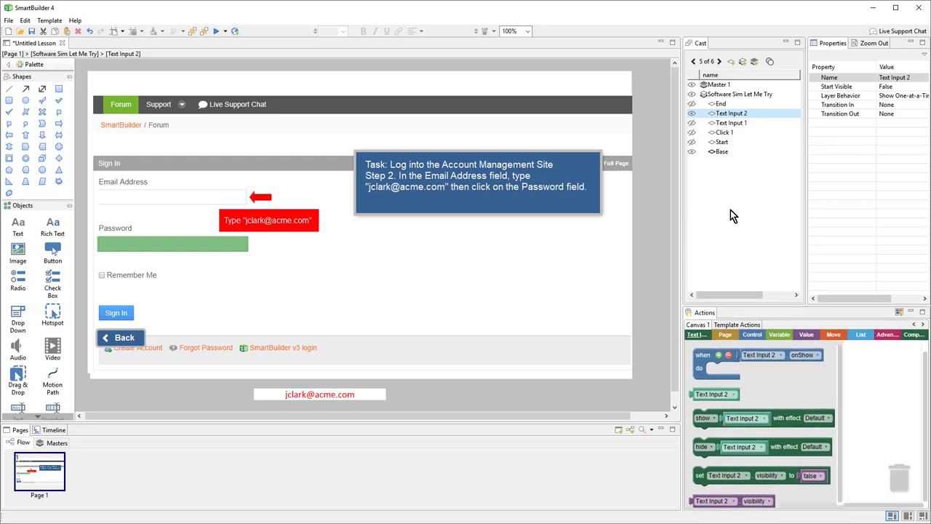
# Load 1-3.png as the screenshot and fit the green hotspot over the Sign In button.
pyautogui.doubleClick(543, 304)
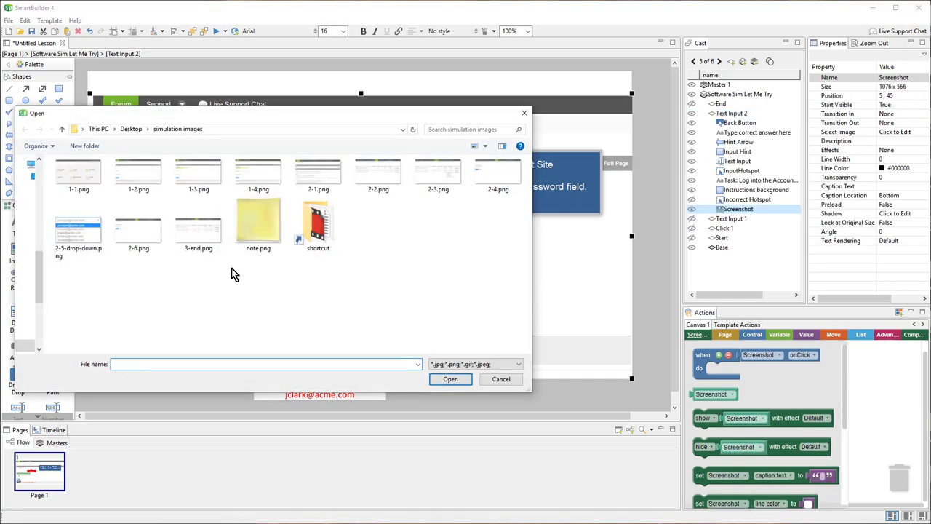
pyautogui.doubleClick(211, 186)
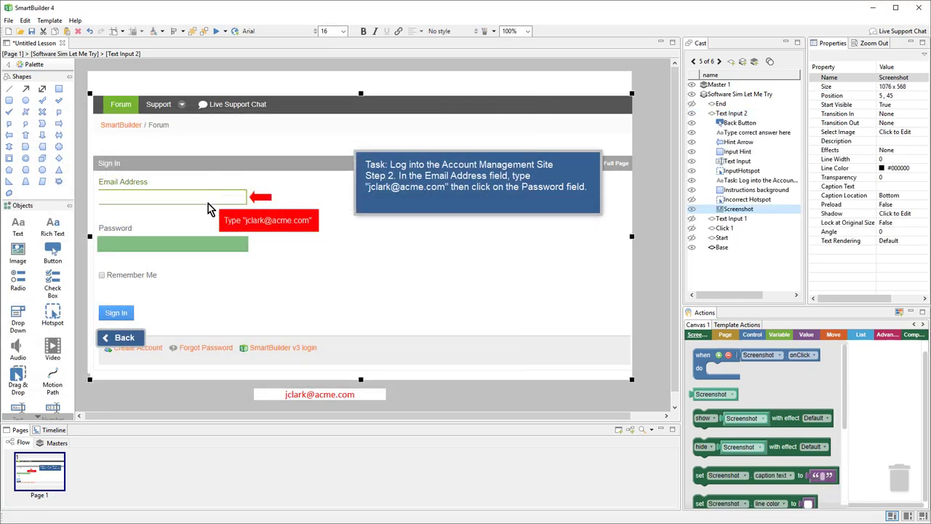
pyautogui.click(194, 240)
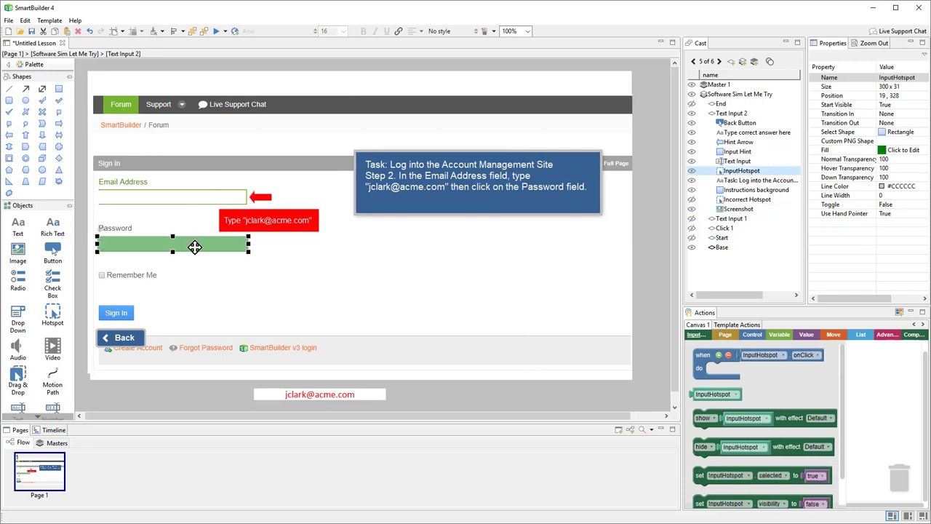
pyautogui.moveTo(198, 312); pyautogui.dragTo(198, 312)
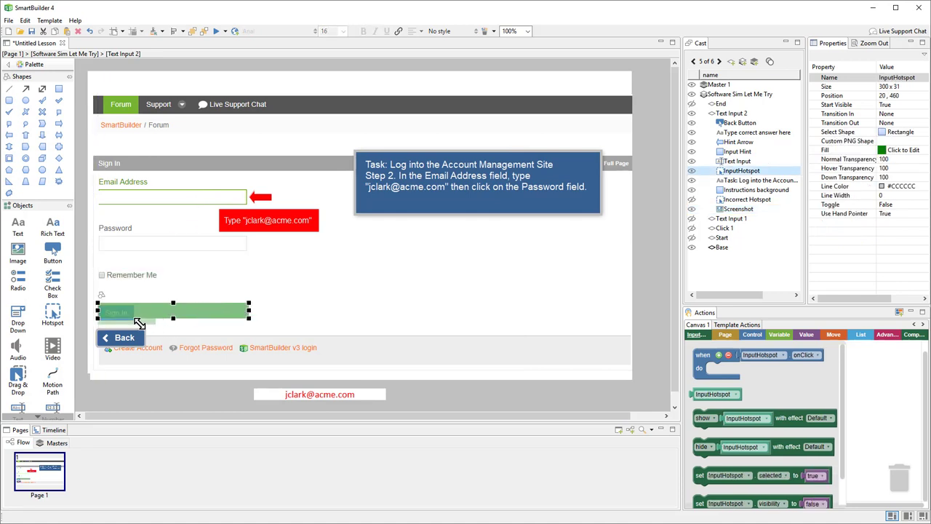
pyautogui.moveTo(136, 319); pyautogui.dragTo(139, 320)
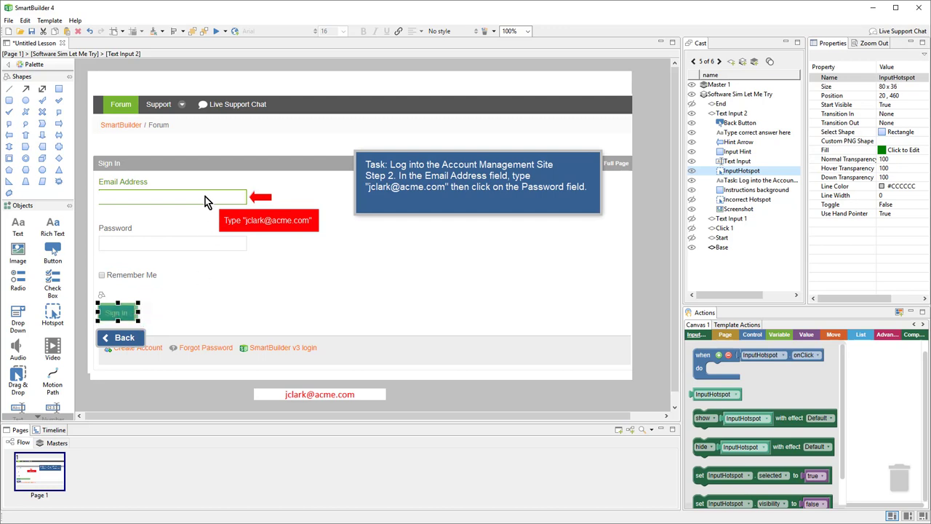
# Move and resize the text input over the Password field, ending at position 23, 328.
pyautogui.click(205, 200)
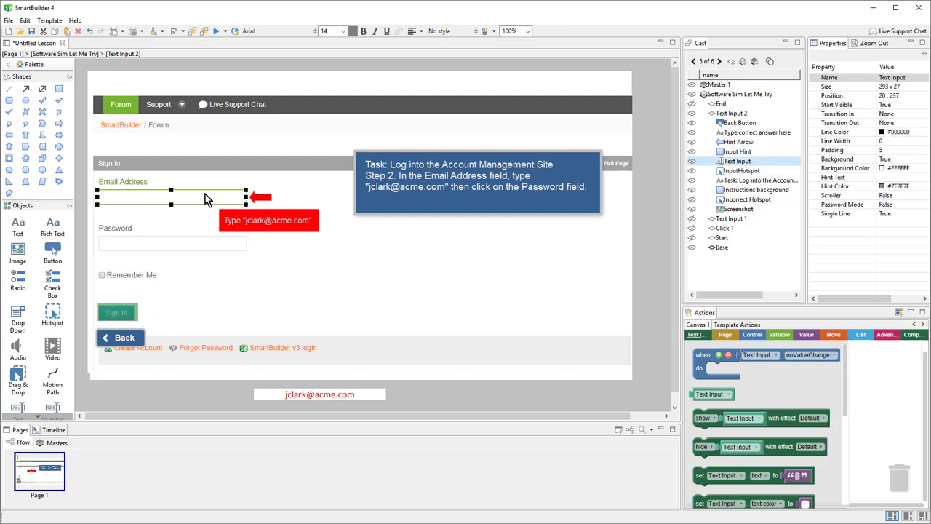
pyautogui.press('Down')
pyautogui.press('Down')
pyautogui.press('Down')
pyautogui.press('Down')
pyautogui.press('Down')
pyautogui.press('Down')
pyautogui.press('Down')
pyautogui.press('Down')
pyautogui.press('Down')
pyautogui.press('Down')
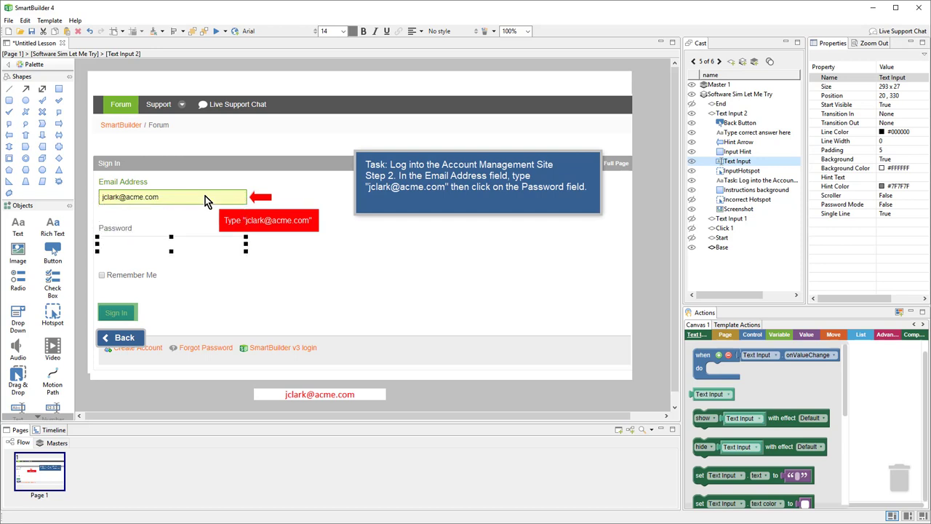
pyautogui.press('Up')
pyautogui.press('Up')
pyautogui.click(658, 289)
pyautogui.click(237, 242)
pyautogui.press('Right')
pyautogui.press('Right')
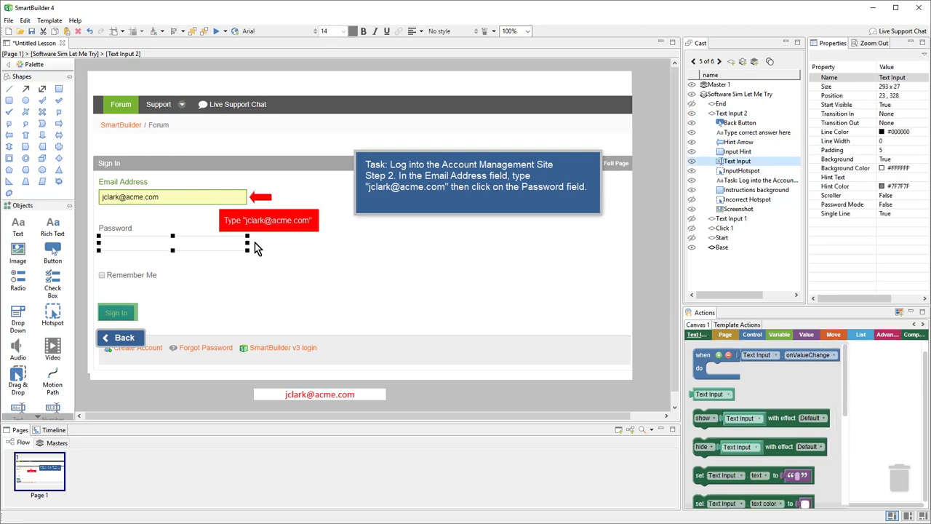
pyautogui.moveTo(244, 242); pyautogui.dragTo(240, 242)
pyautogui.click(656, 256)
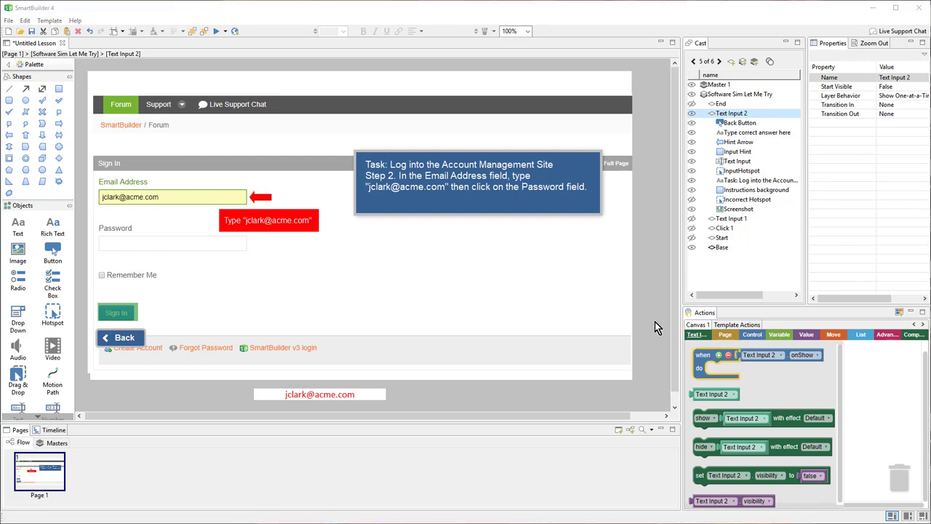
# Replace the task instruction with the Step 3 password instruction.
pyautogui.click(444, 187)
pyautogui.click(449, 186)
pyautogui.hotkey('ctrl', 'a')
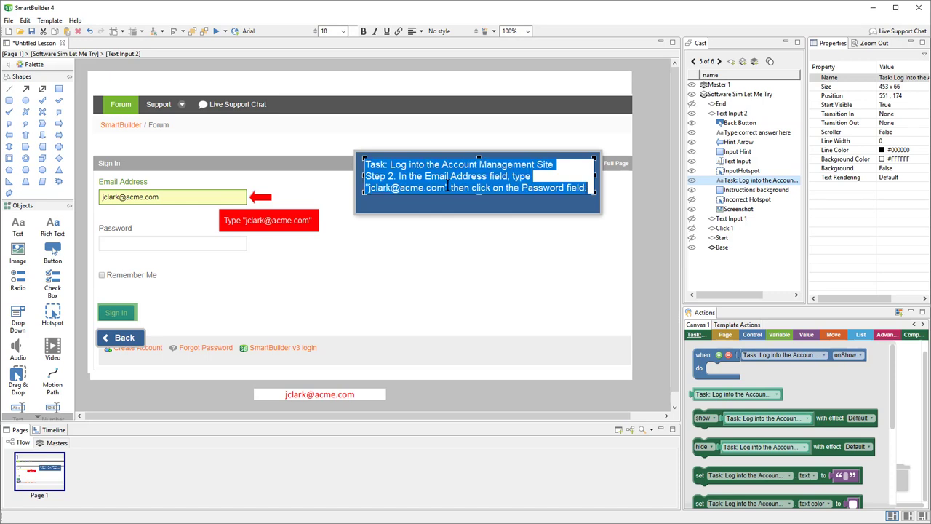
pyautogui.hotkey('ctrl', 'v')
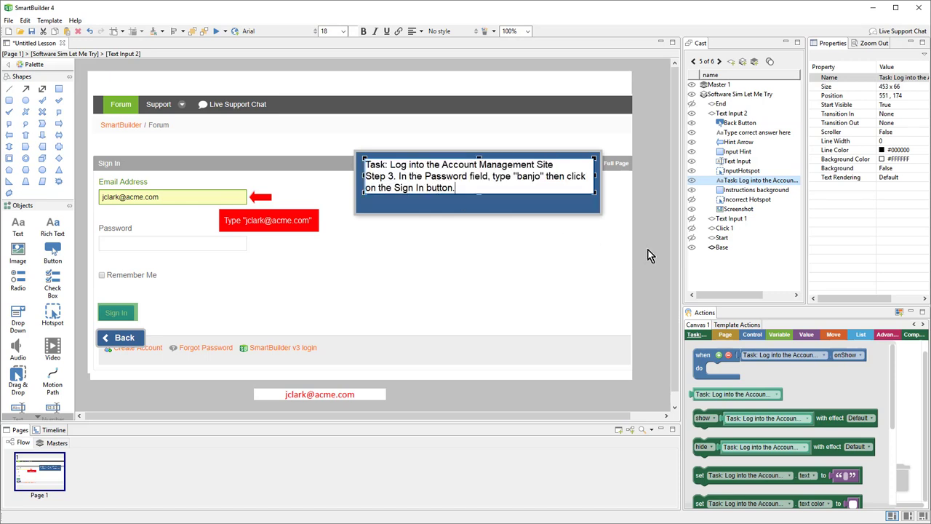
pyautogui.click(647, 198)
pyautogui.click(265, 198)
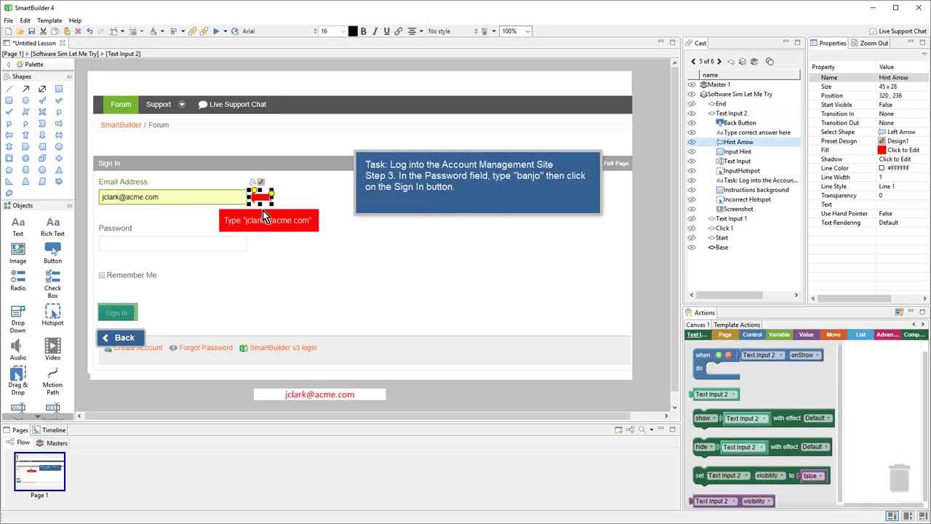
pyautogui.keyDown('shift'); pyautogui.click(263, 220); pyautogui.keyUp('shift')
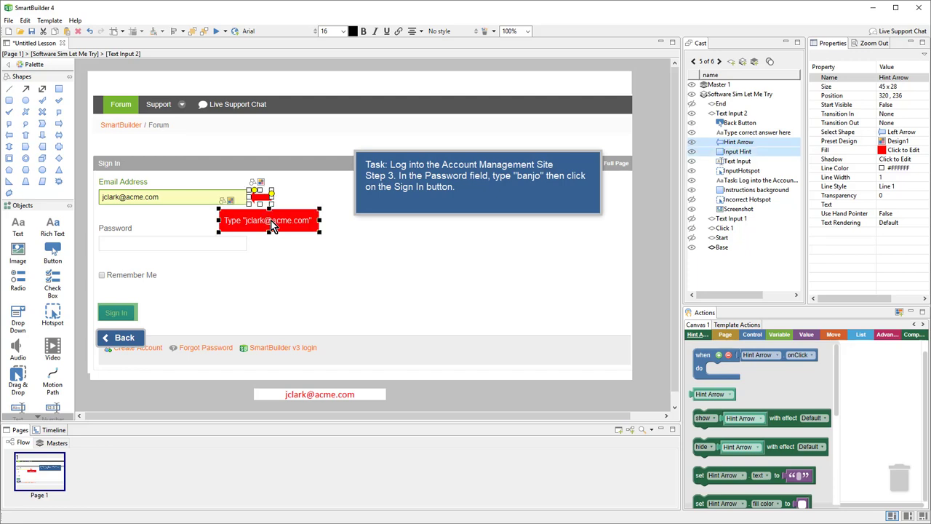
pyautogui.moveTo(270, 222); pyautogui.dragTo(272, 266)
pyautogui.press('Down')
pyautogui.press('Down')
pyautogui.press('Down')
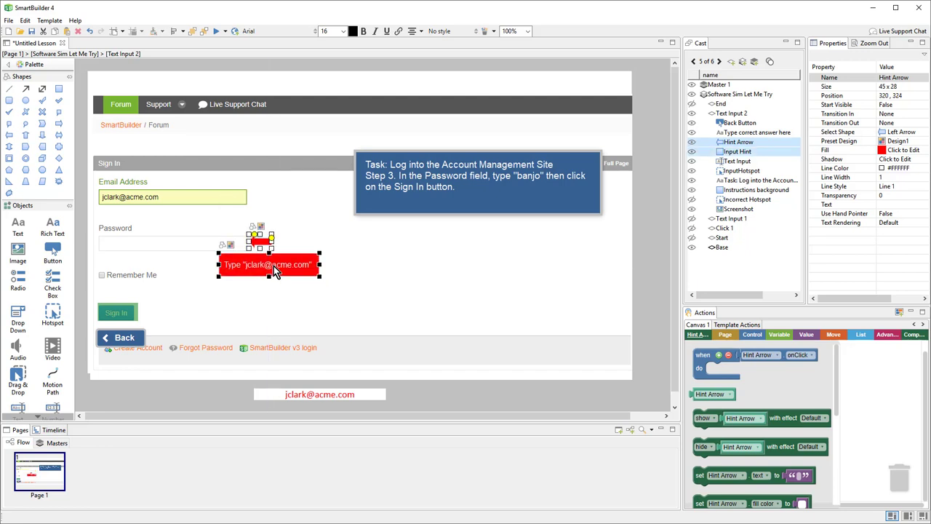
pyautogui.doubleClick(273, 265)
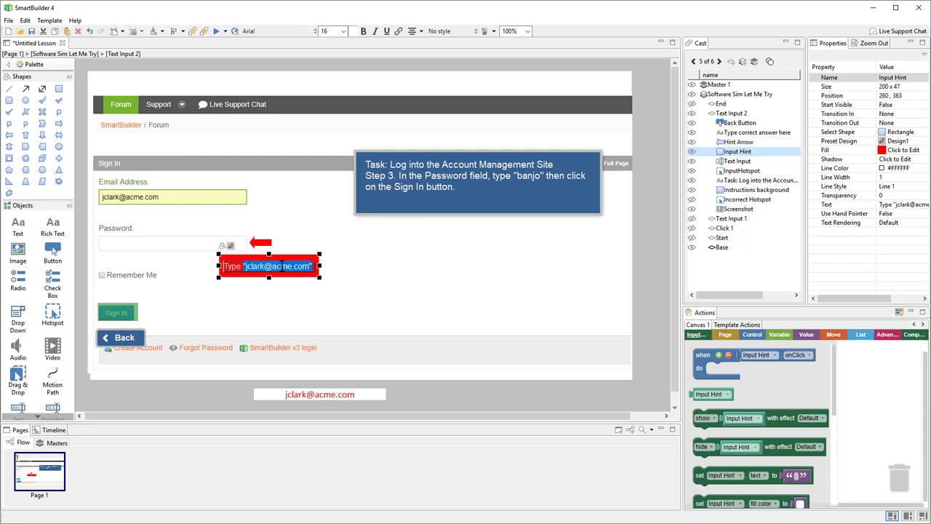
pyautogui.write('theThe password is "banjo"')
pyautogui.click(641, 275)
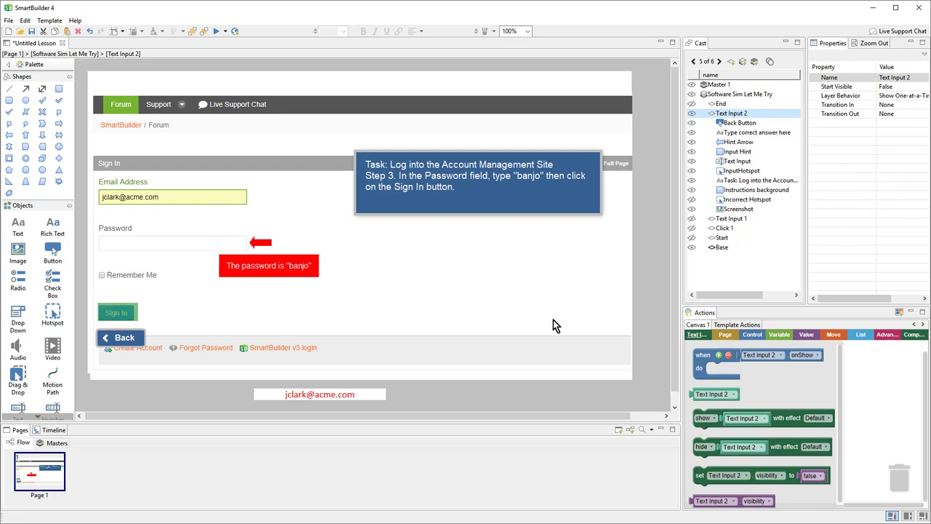
# Change the expected answer text to banjo.
pyautogui.click(334, 397)
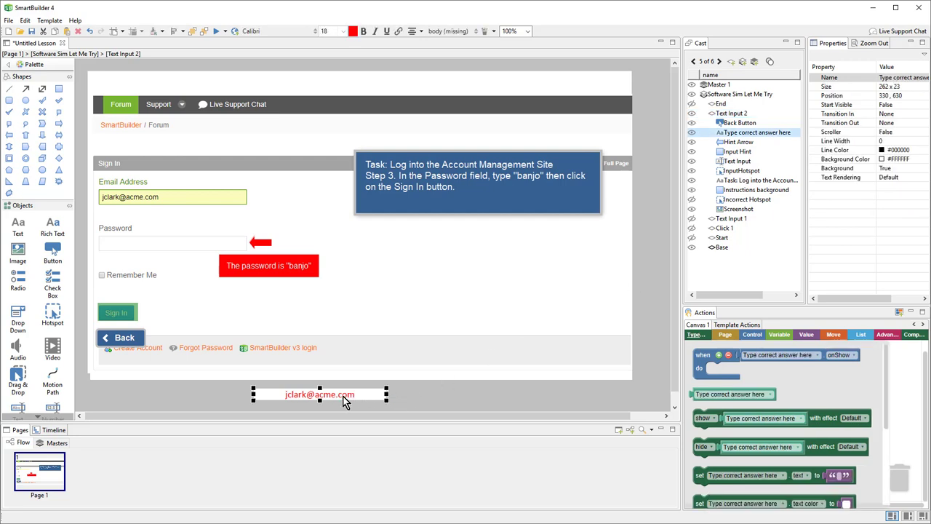
pyautogui.doubleClick(344, 401)
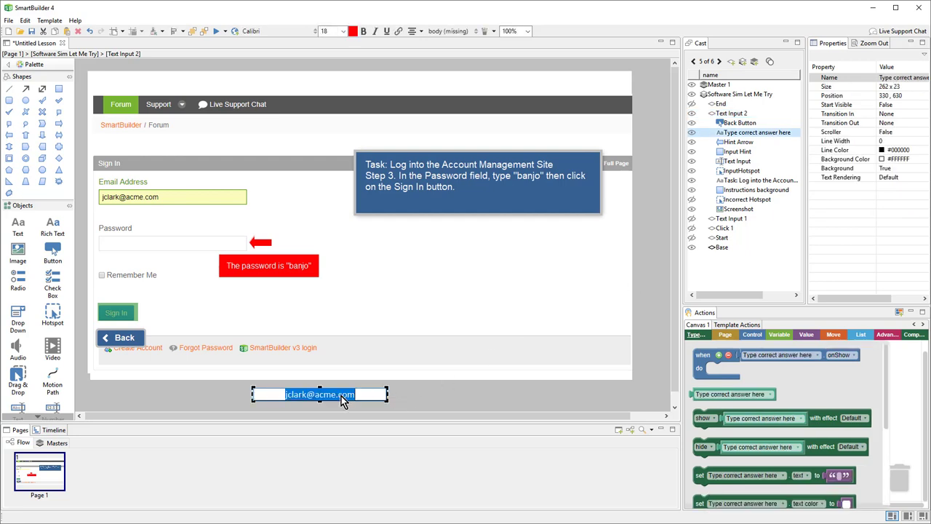
pyautogui.write('banjo')
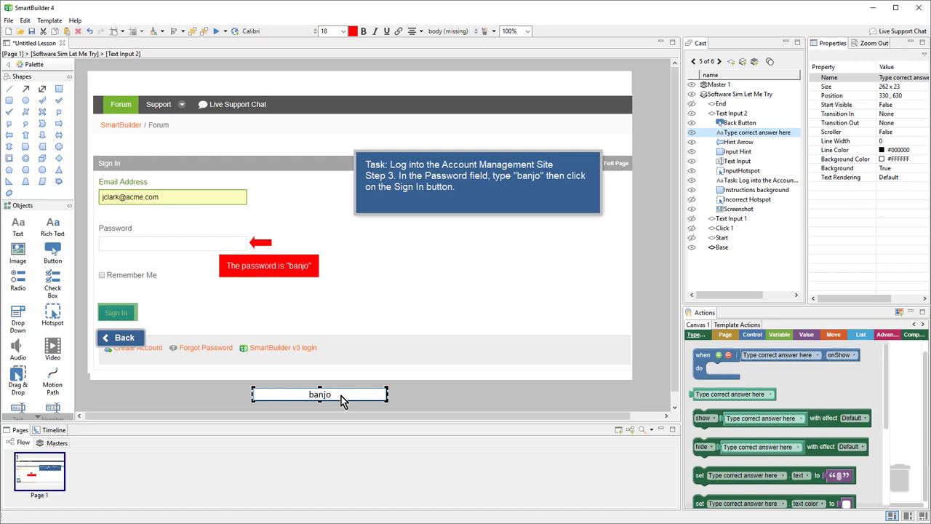
pyautogui.click(233, 402)
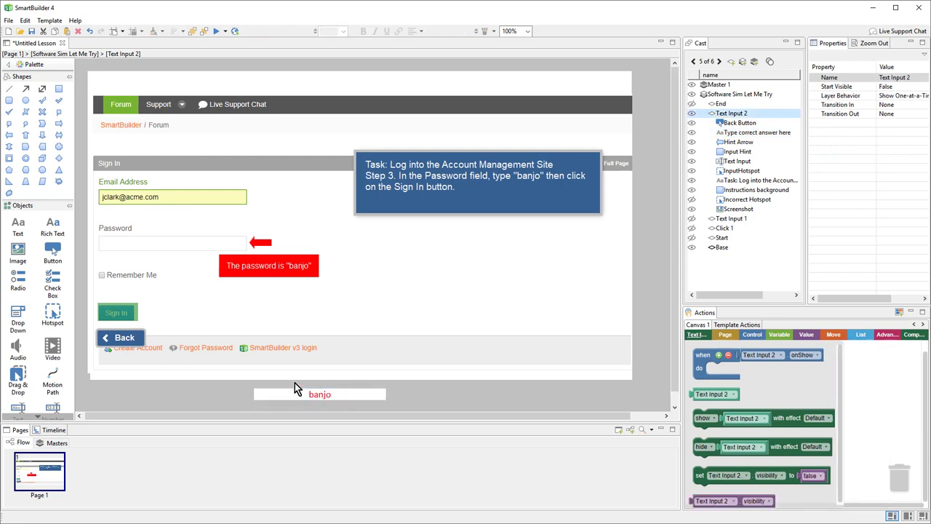
# Set Password Mode to True on the Password text input so typing is masked.
pyautogui.click(183, 248)
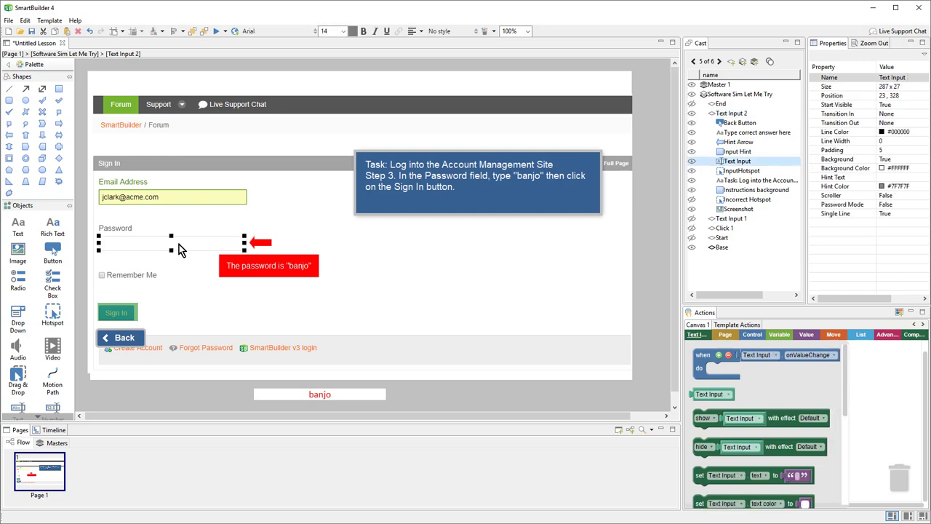
pyautogui.click(883, 206)
pyautogui.click(878, 205)
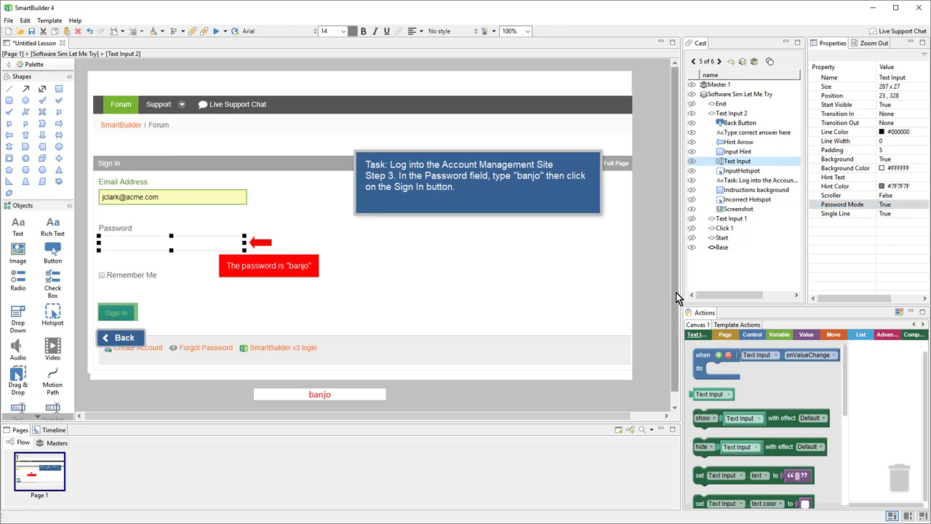
# Duplicate Click 1 as Click 2 and move it below End in the step order.
pyautogui.click(725, 229)
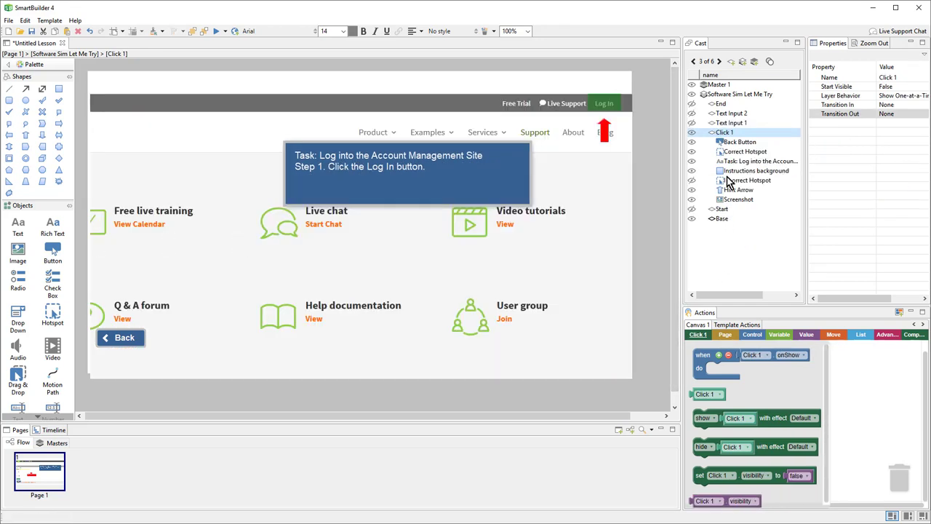
pyautogui.rightClick(731, 137)
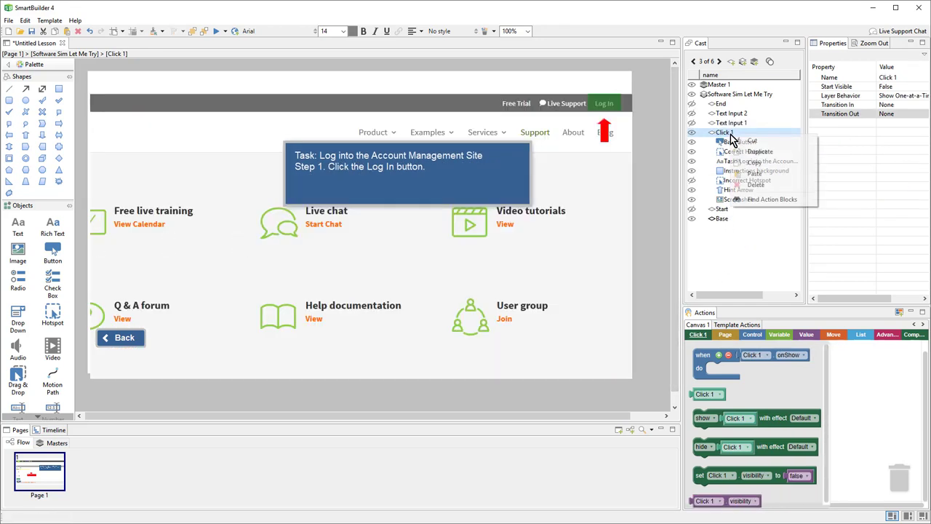
pyautogui.click(784, 153)
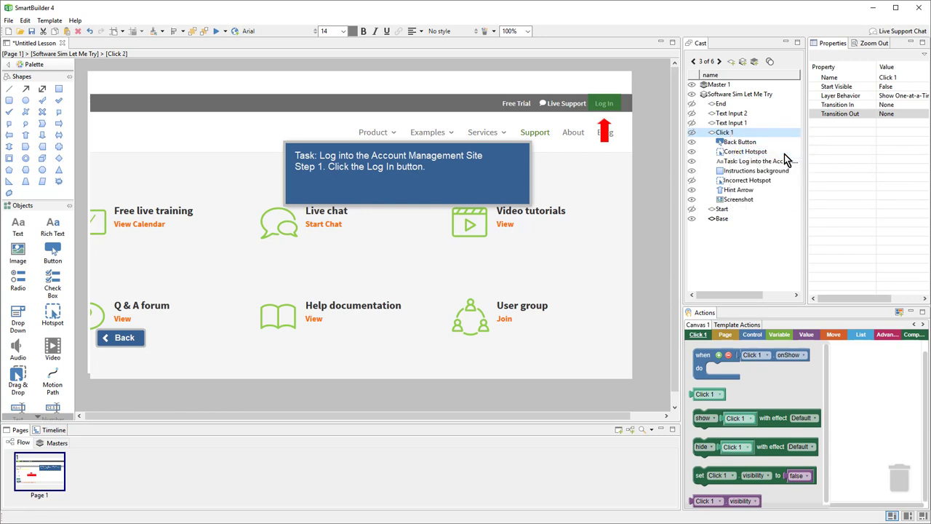
pyautogui.doubleClick(738, 104)
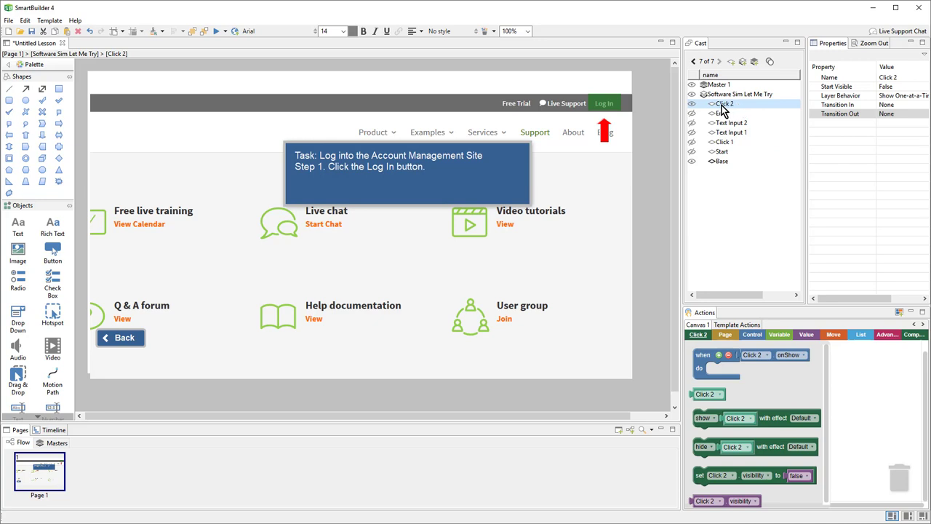
pyautogui.moveTo(721, 106); pyautogui.dragTo(723, 191)
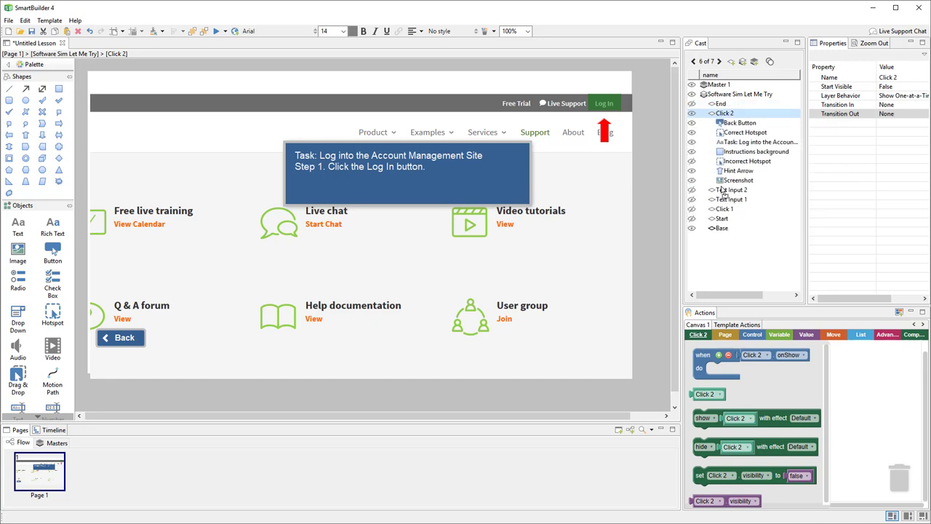
pyautogui.doubleClick(722, 115)
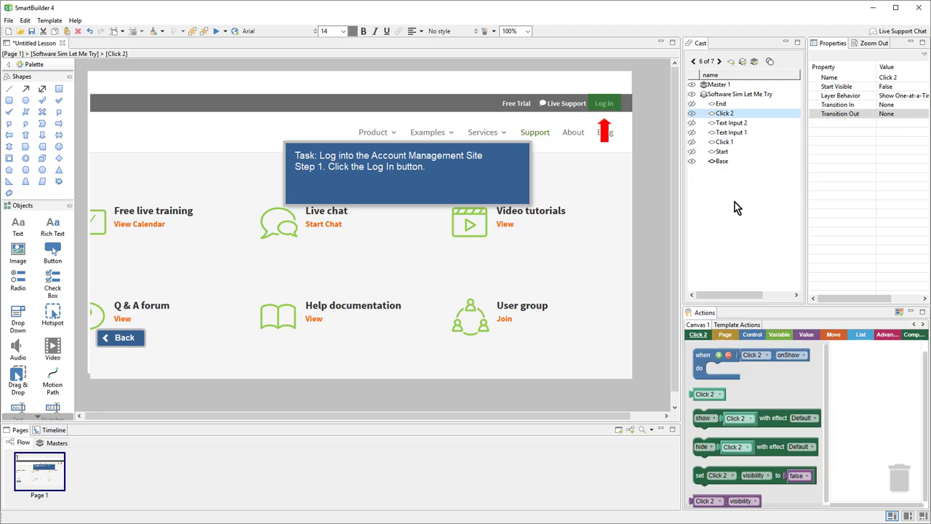
pyautogui.click(386, 257)
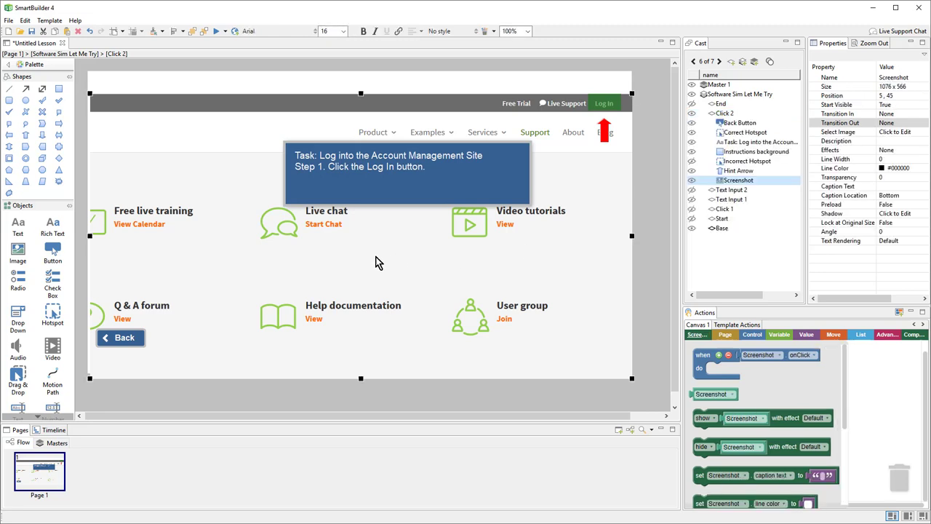
# Load 2-1.png as the screenshot and move the hotspot and hint arrow onto the Licenses tab.
pyautogui.doubleClick(379, 261)
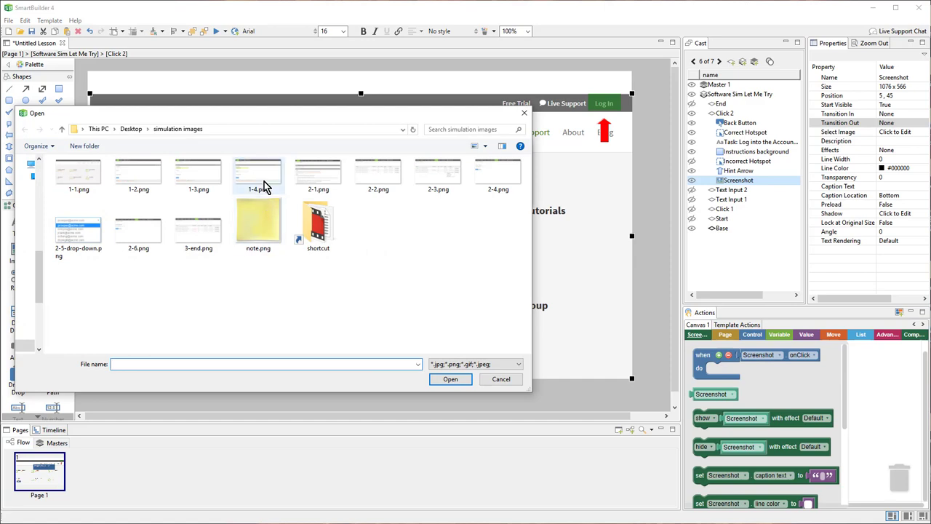
pyautogui.click(264, 182)
pyautogui.click(321, 180)
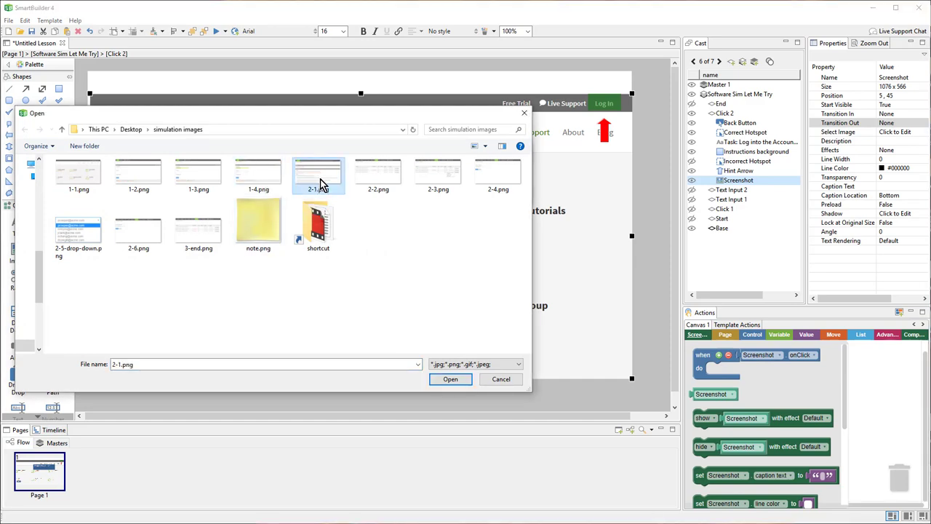
pyautogui.doubleClick(320, 178)
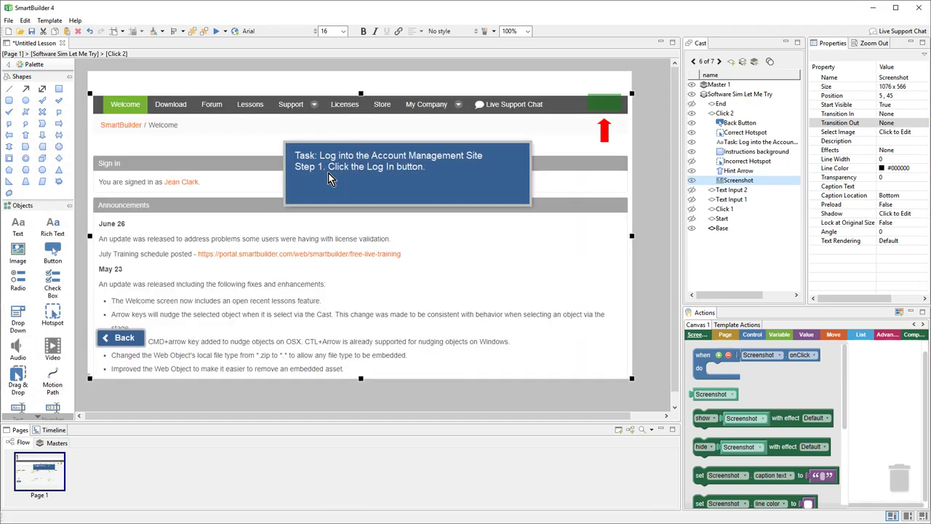
pyautogui.click(604, 102)
pyautogui.moveTo(605, 102); pyautogui.dragTo(341, 104)
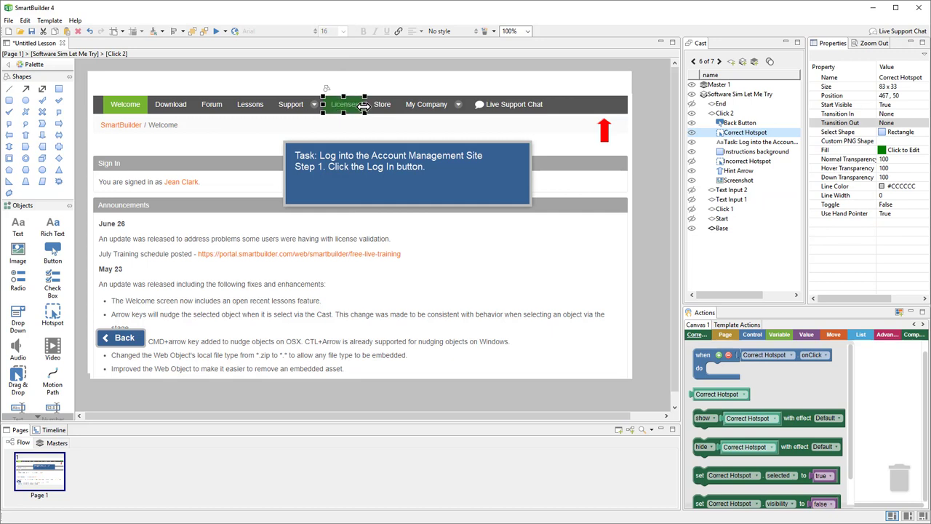
pyautogui.click(602, 138)
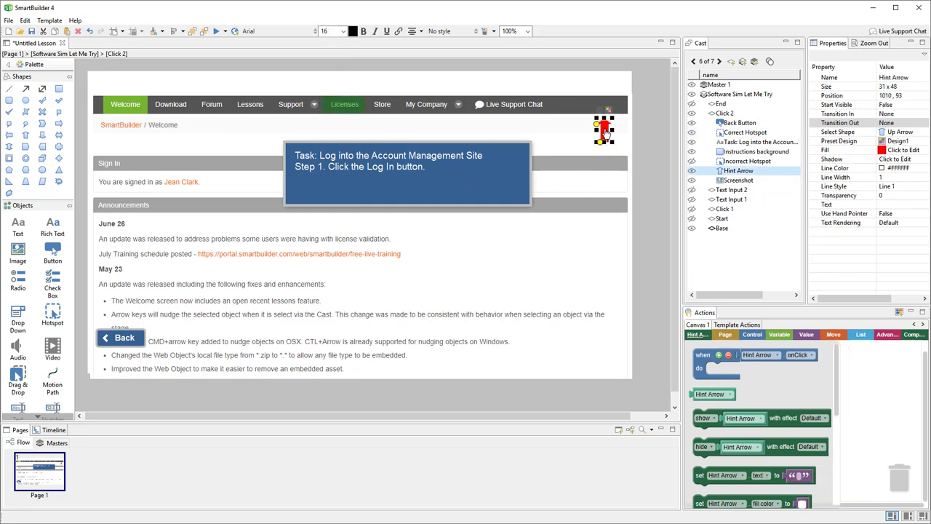
pyautogui.moveTo(602, 140); pyautogui.dragTo(348, 133)
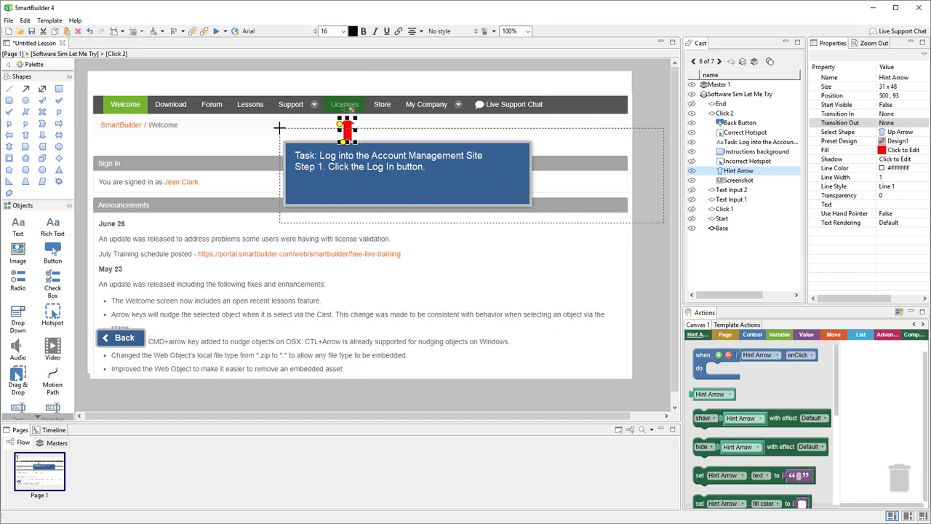
# Reposition the task box and change its text to 'Step 1. Click the Licenses tab.'.
pyautogui.moveTo(281, 131); pyautogui.dragTo(335, 182)
pyautogui.moveTo(405, 196); pyautogui.dragTo(426, 197)
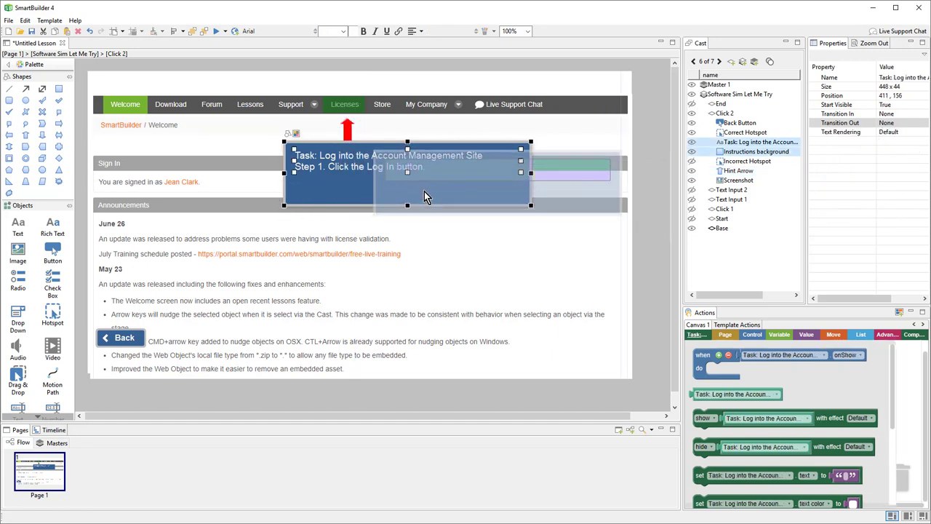
pyautogui.click(670, 216)
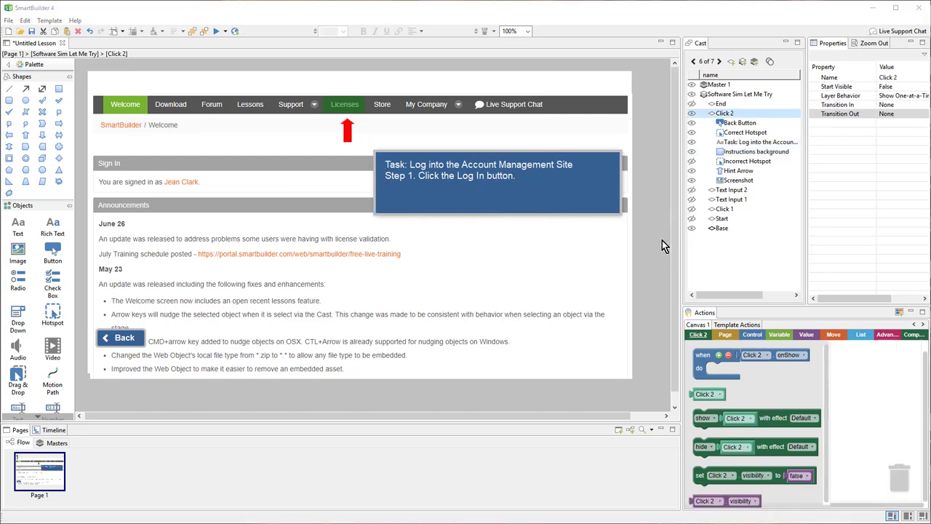
pyautogui.doubleClick(527, 170)
pyautogui.hotkey('ctrl', 'v')
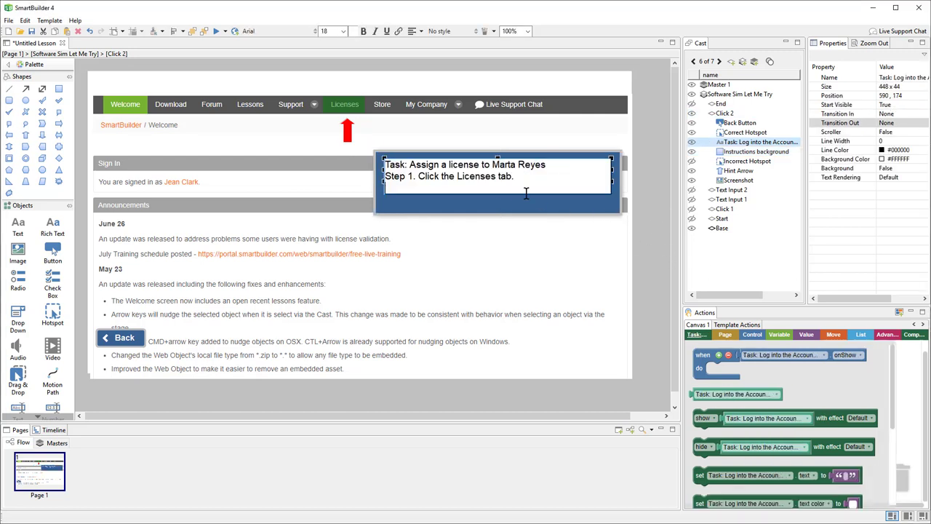
pyautogui.click(645, 211)
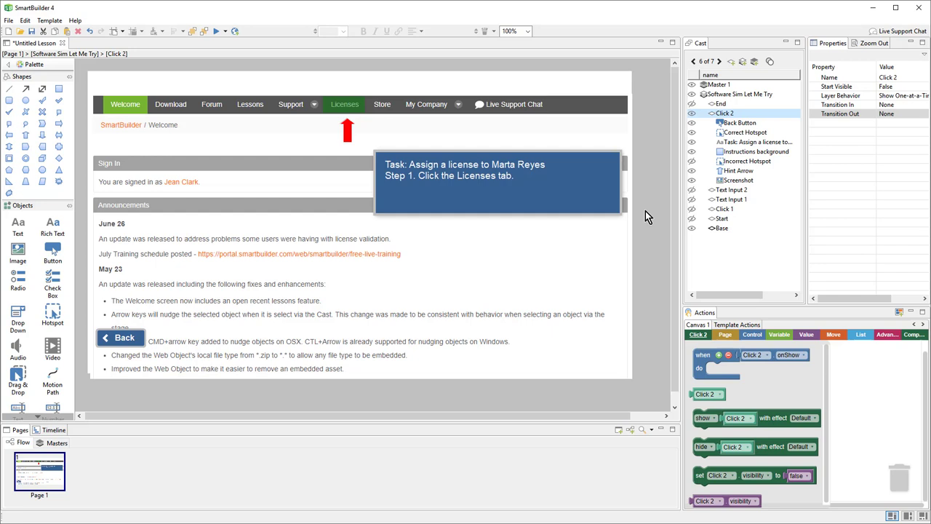
# Duplicate Click 2 as Click 3 below End and load the 2-2.png Licenses page screenshot.
pyautogui.rightClick(723, 115)
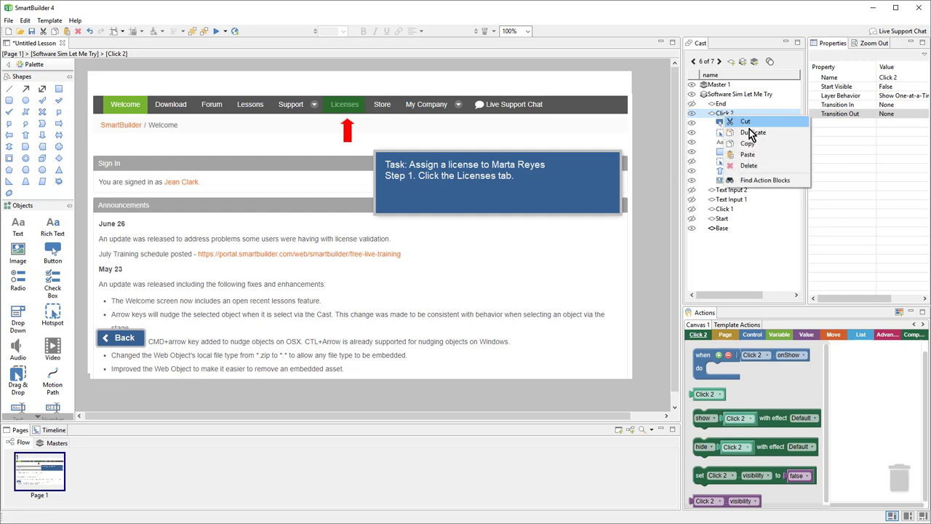
pyautogui.click(750, 134)
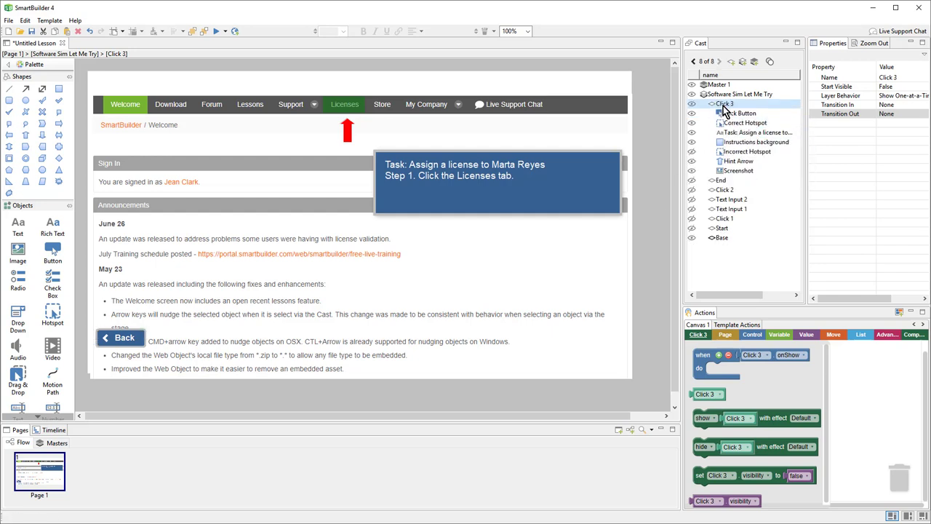
pyautogui.moveTo(724, 106); pyautogui.dragTo(733, 122)
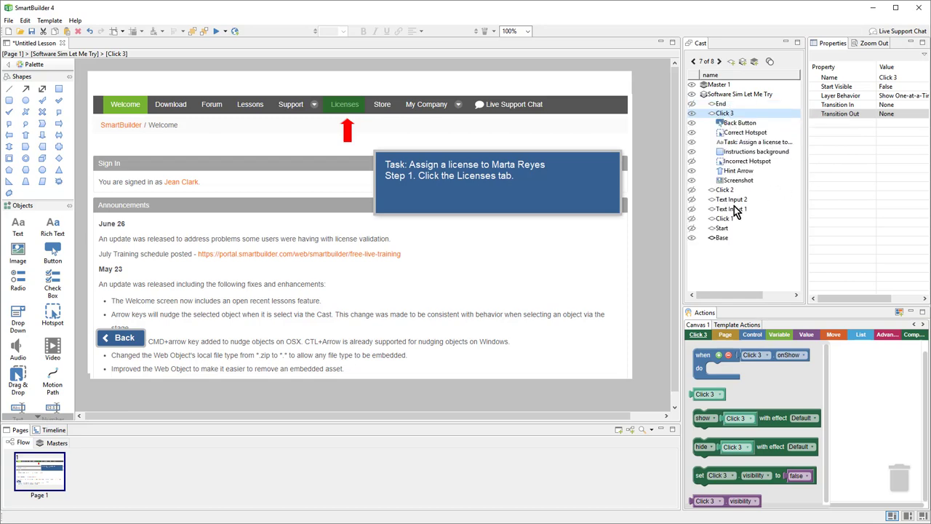
pyautogui.click(509, 296)
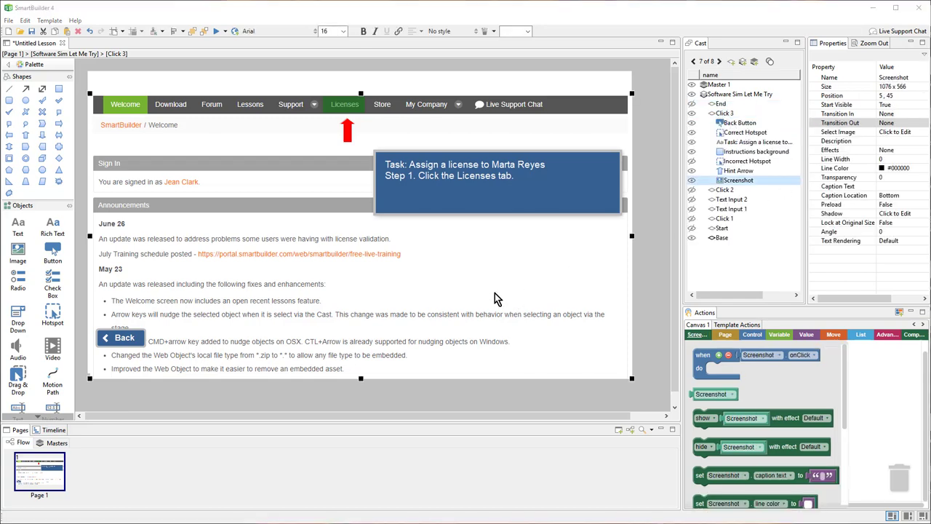
pyautogui.doubleClick(495, 294)
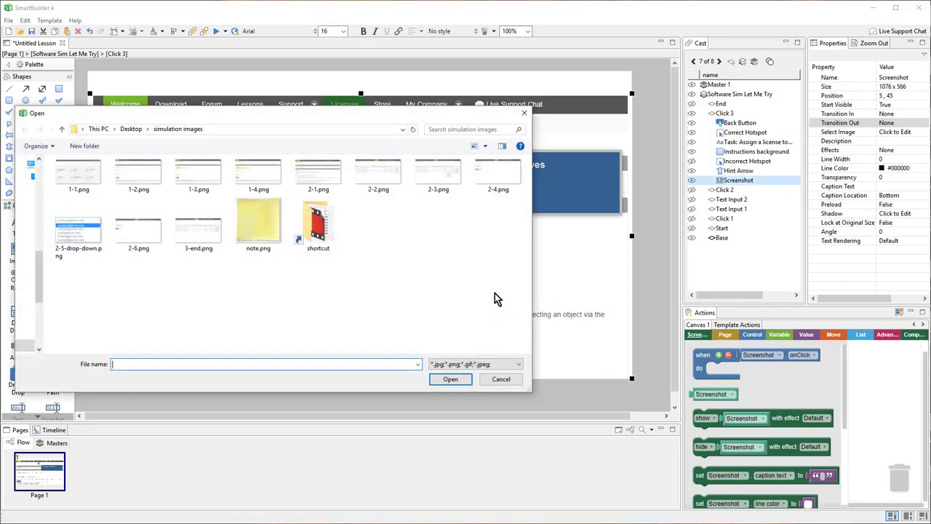
pyautogui.doubleClick(383, 177)
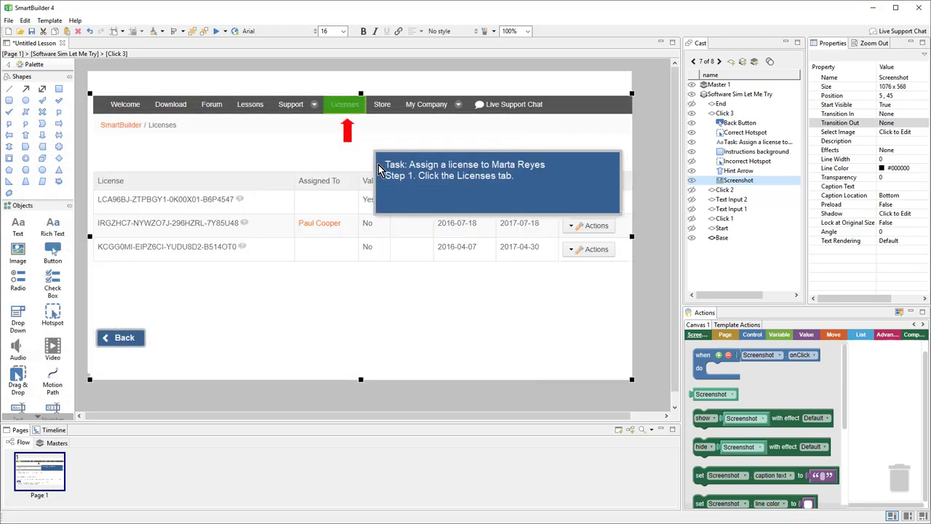
# Replace the task text with the Step 2 Actions instruction and move it below the license table.
pyautogui.doubleClick(480, 180)
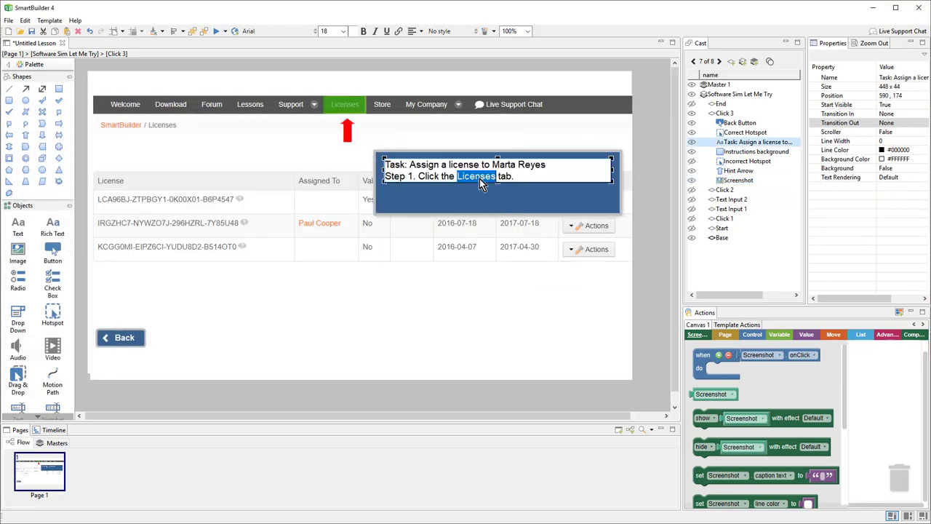
pyautogui.hotkey('ctrl', 'a')
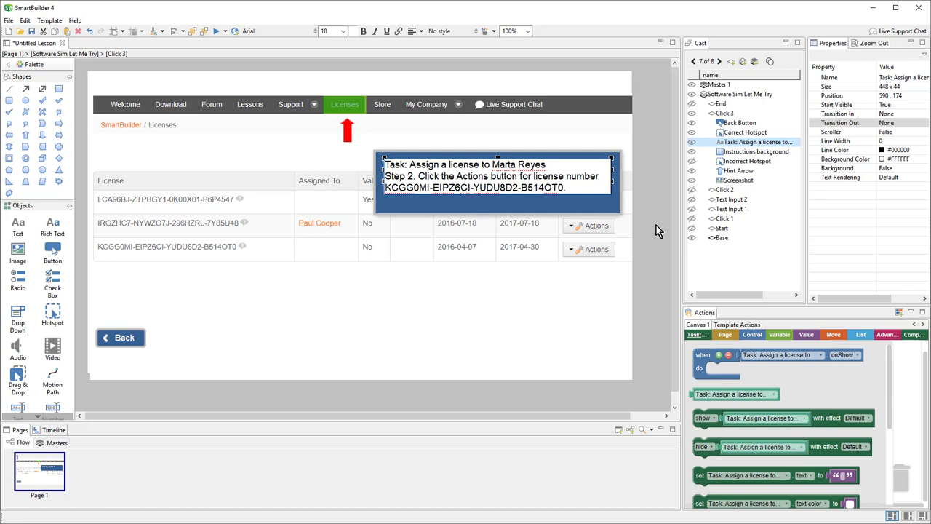
pyautogui.moveTo(656, 225); pyautogui.dragTo(370, 144)
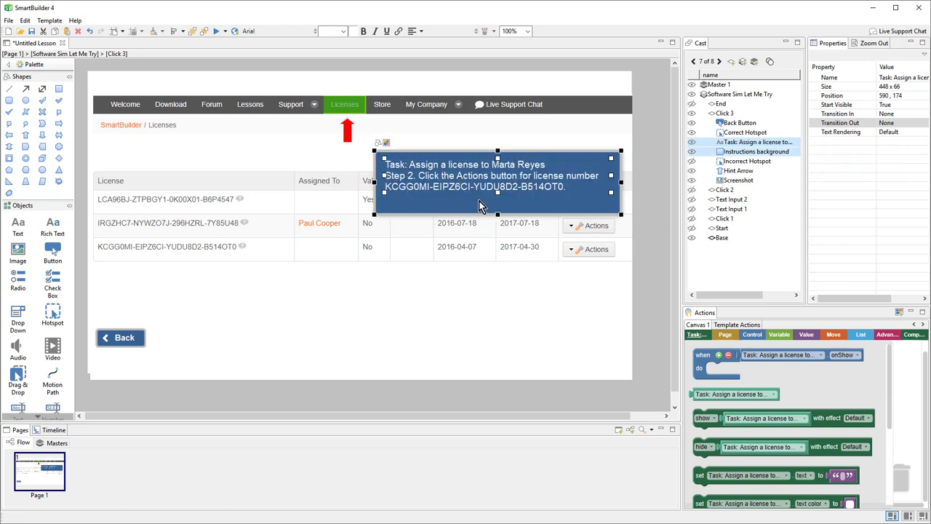
pyautogui.moveTo(479, 206); pyautogui.dragTo(450, 321)
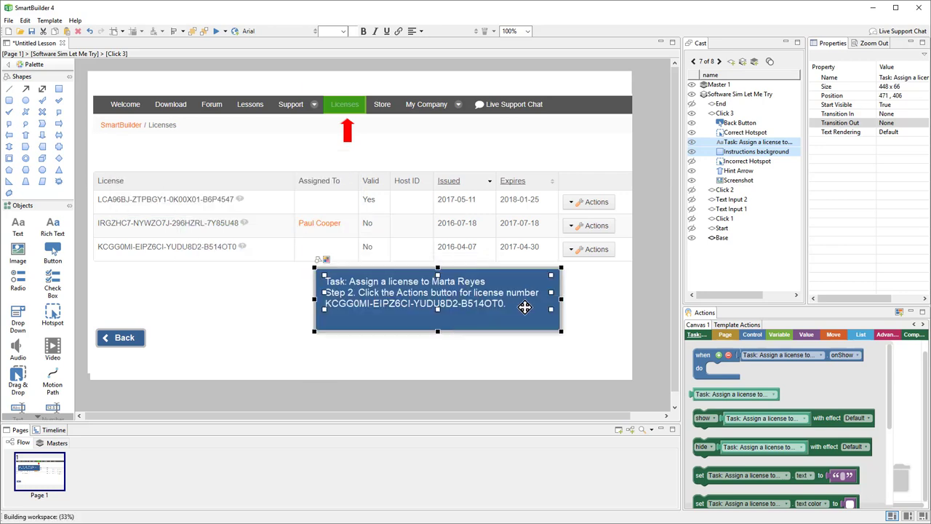
# Put the correct hotspot over row 3's Actions button with the hint arrow just below it.
pyautogui.click(347, 104)
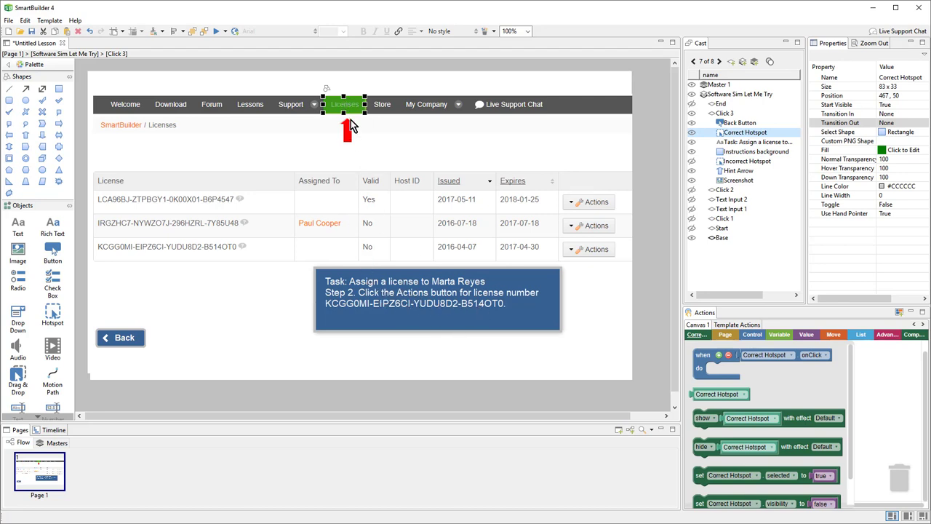
pyautogui.moveTo(348, 104); pyautogui.dragTo(595, 250)
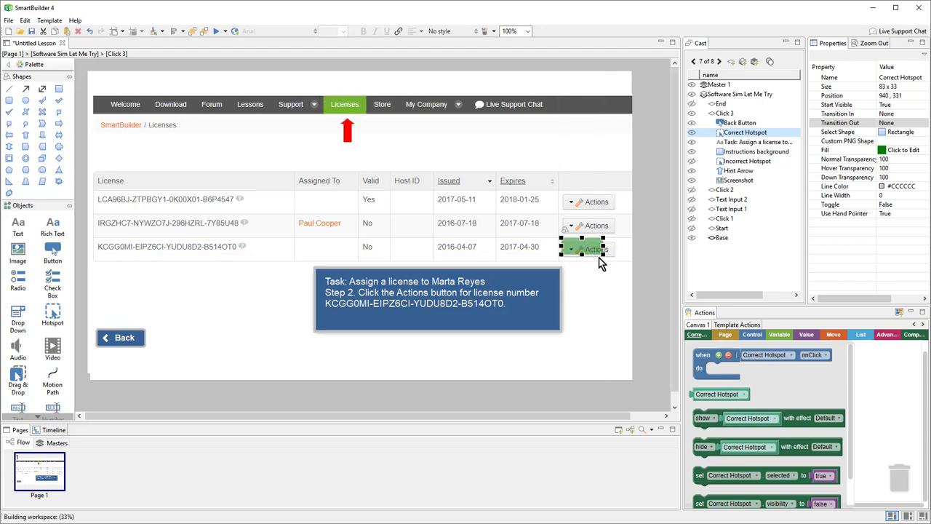
pyautogui.press('Down')
pyautogui.press('Down')
pyautogui.press('Down')
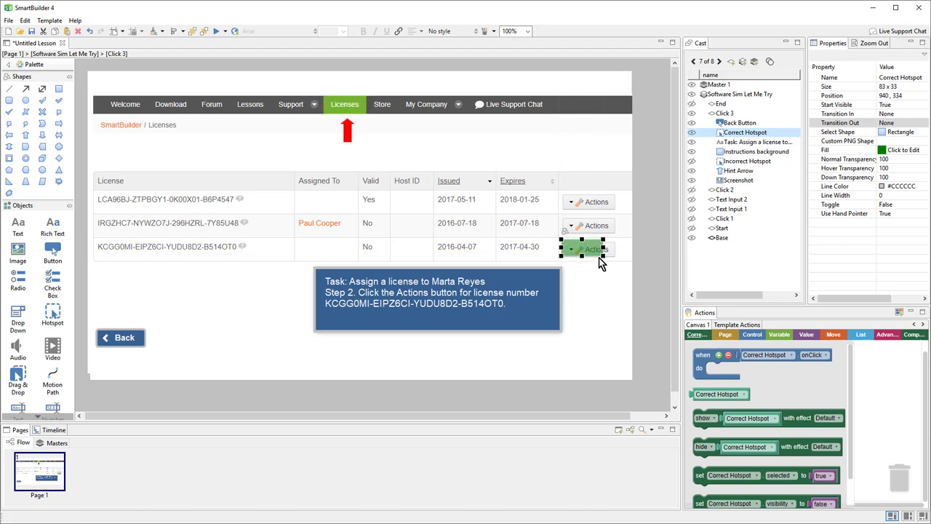
pyautogui.press('Down')
pyautogui.moveTo(603, 248); pyautogui.dragTo(618, 248)
pyautogui.click(348, 130)
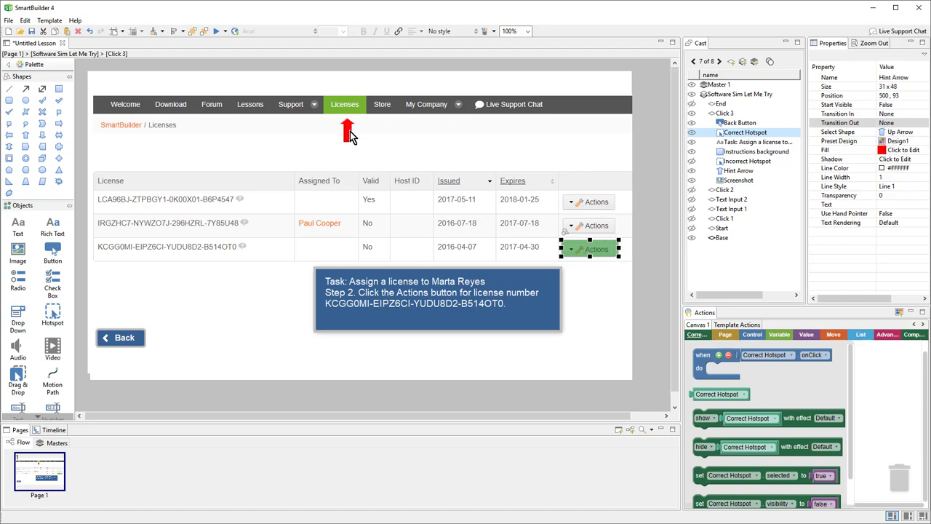
pyautogui.moveTo(348, 129); pyautogui.dragTo(594, 277)
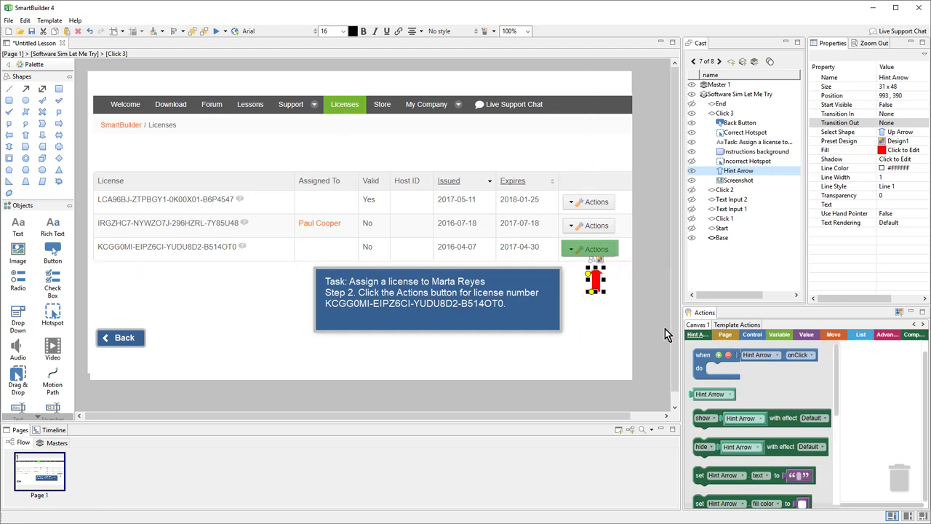
# Shift the task box to the left and nudge the Back button down.
pyautogui.moveTo(588, 398); pyautogui.dragTo(316, 243)
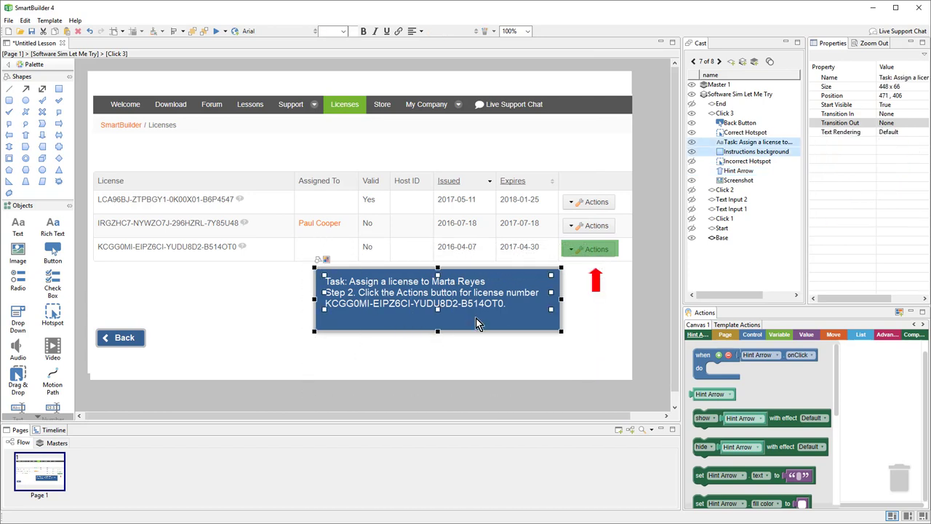
pyautogui.moveTo(391, 319); pyautogui.dragTo(216, 335)
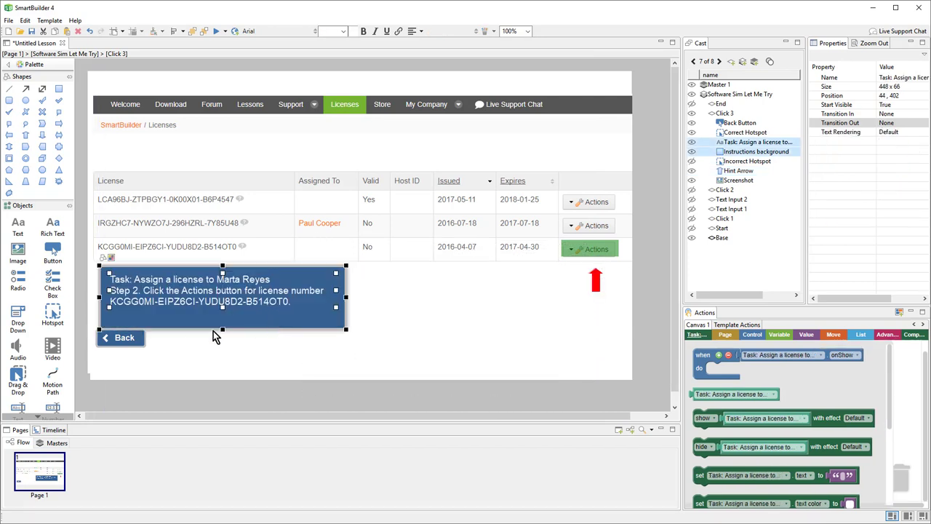
pyautogui.click(132, 344)
pyautogui.press('Down')
pyautogui.press('Down')
pyautogui.press('Down')
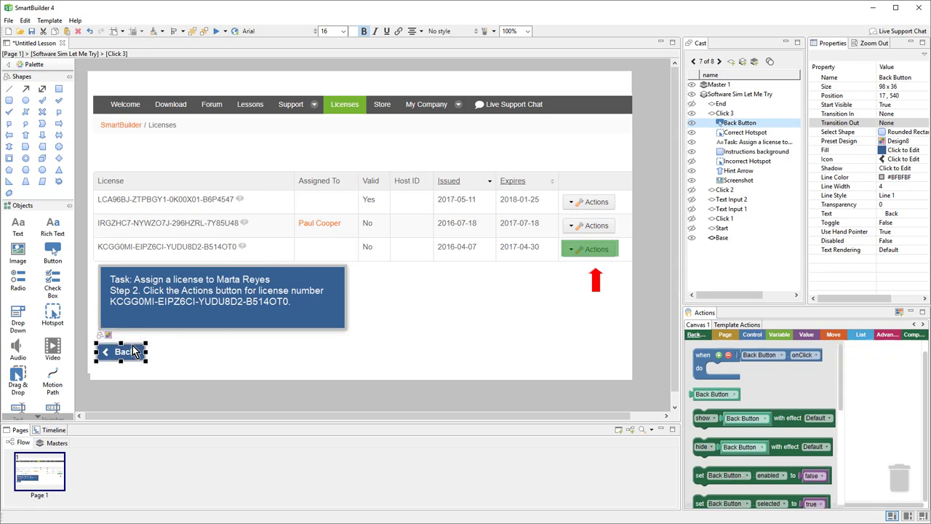
pyautogui.rightClick(730, 114)
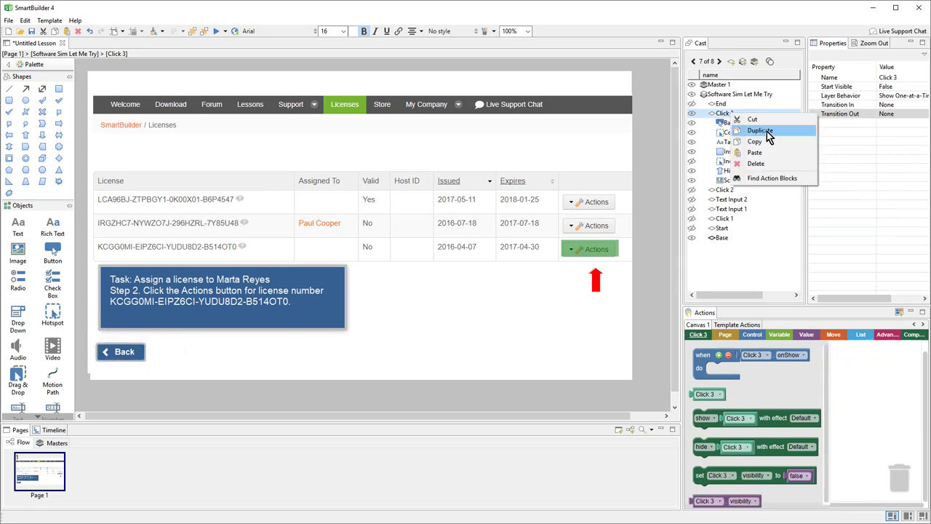
# Create Click 4 below End with the Actions-dropdown screenshot and Step 3 instruction text.
pyautogui.click(789, 134)
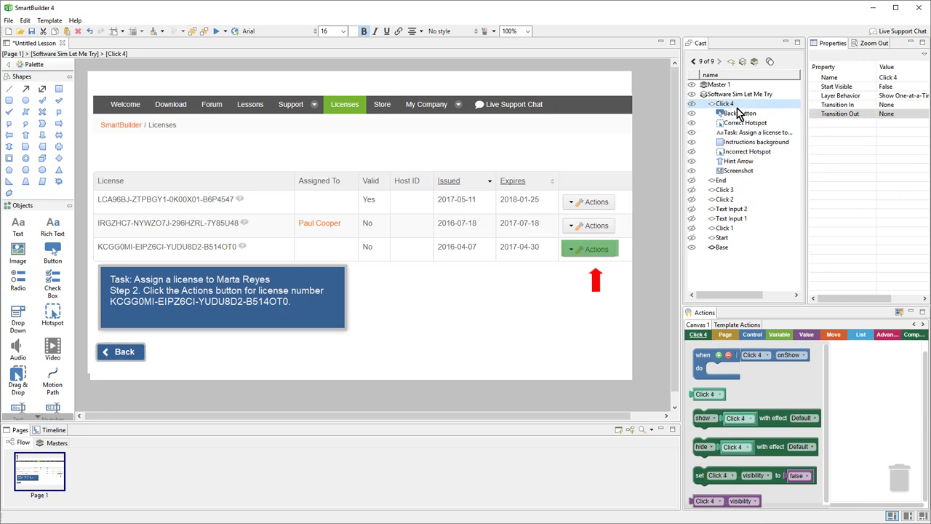
pyautogui.moveTo(731, 108); pyautogui.dragTo(731, 123)
pyautogui.click(519, 268)
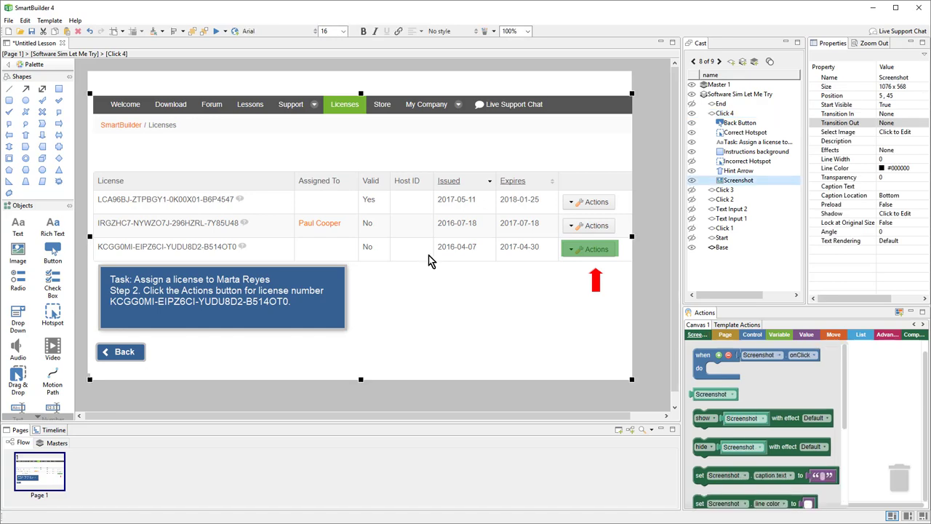
pyautogui.doubleClick(429, 260)
pyautogui.doubleClick(438, 189)
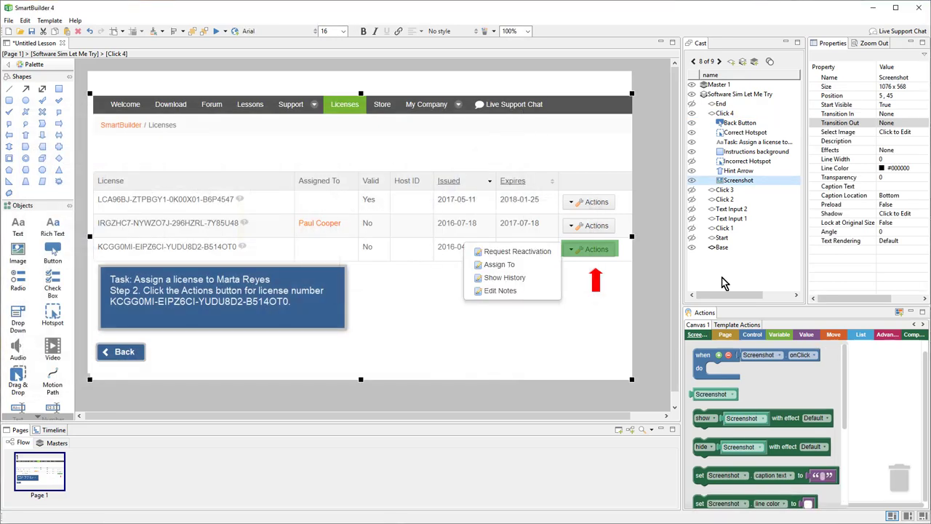
pyautogui.doubleClick(234, 299)
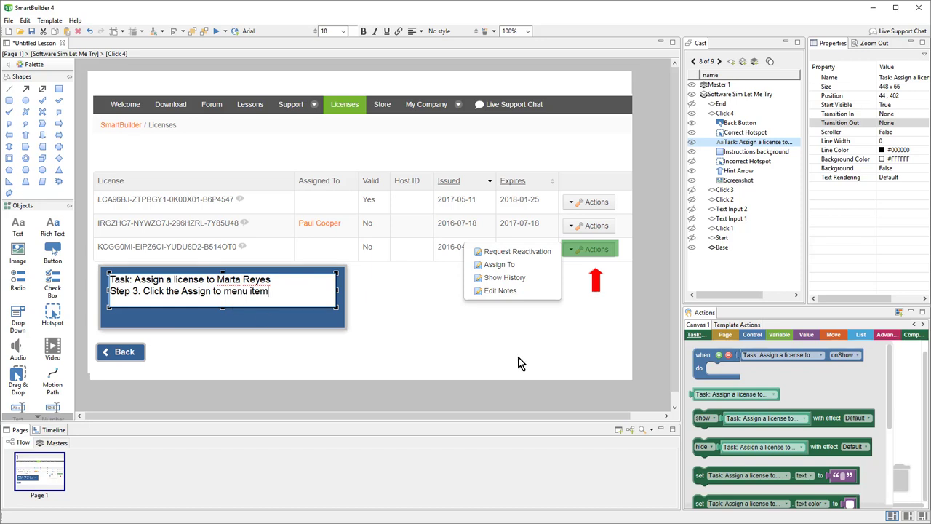
pyautogui.write('.')
# Move the hotspot onto Assign To and change the hint arrow to a right arrow beside it.
pyautogui.click(664, 330)
pyautogui.moveTo(592, 249); pyautogui.dragTo(558, 266)
pyautogui.click(596, 280)
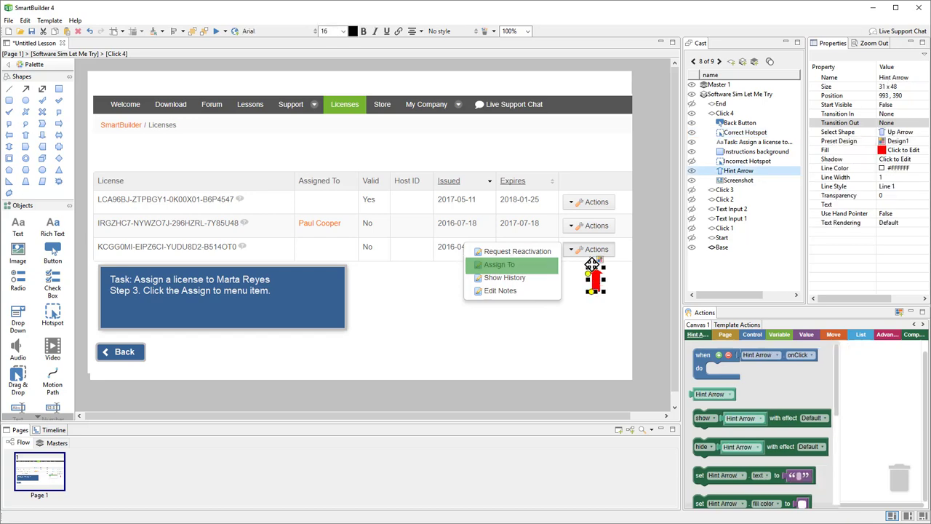
pyautogui.doubleClick(596, 280)
pyautogui.click(338, 302)
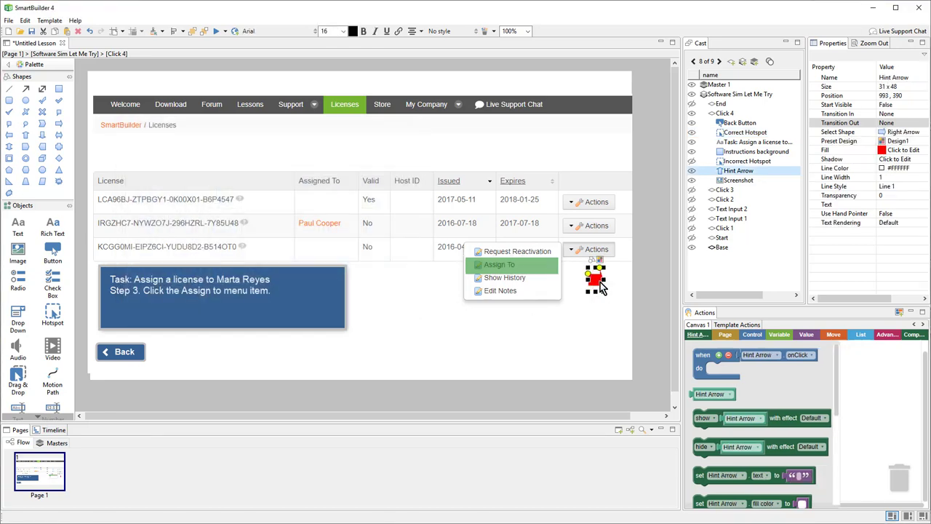
pyautogui.moveTo(456, 267); pyautogui.dragTo(429, 275)
pyautogui.press('Down')
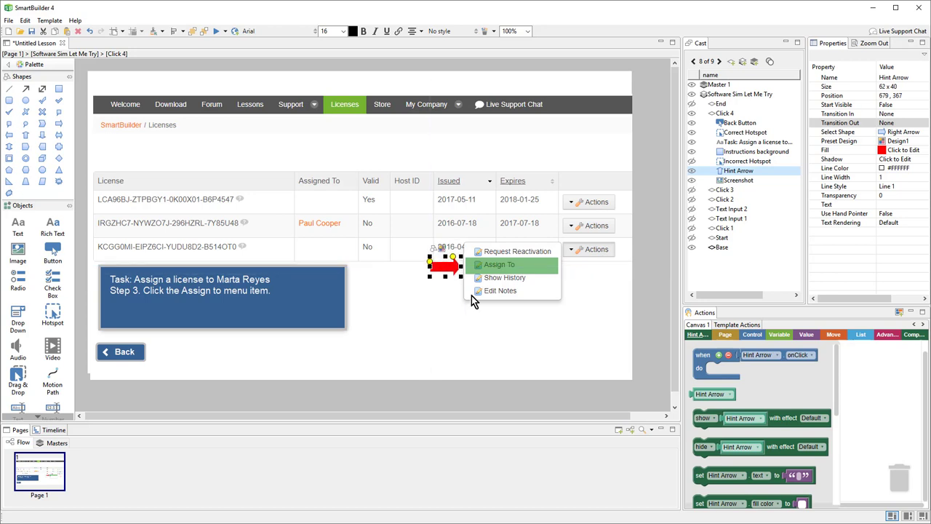
pyautogui.click(661, 309)
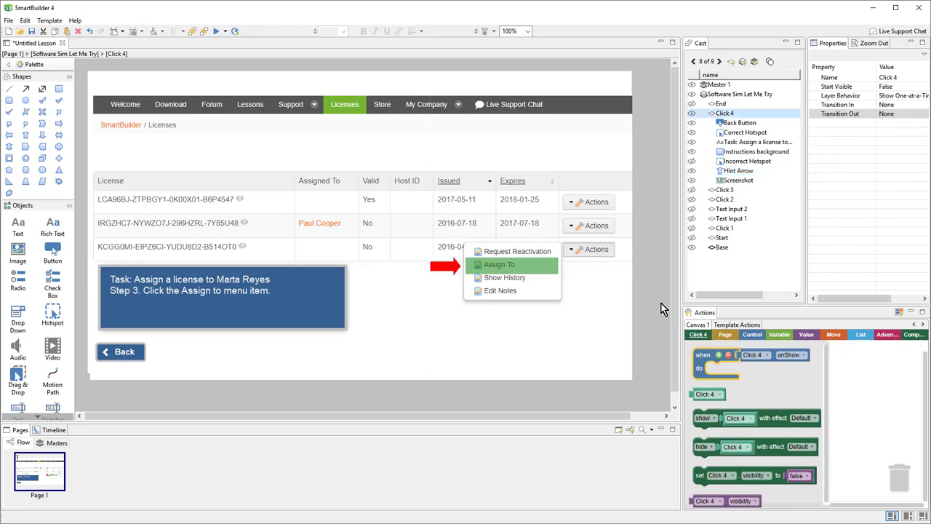
# Duplicate Click 4 as Click 5 with the Select User page image and Step 4 instruction text.
pyautogui.rightClick(726, 114)
pyautogui.click(783, 134)
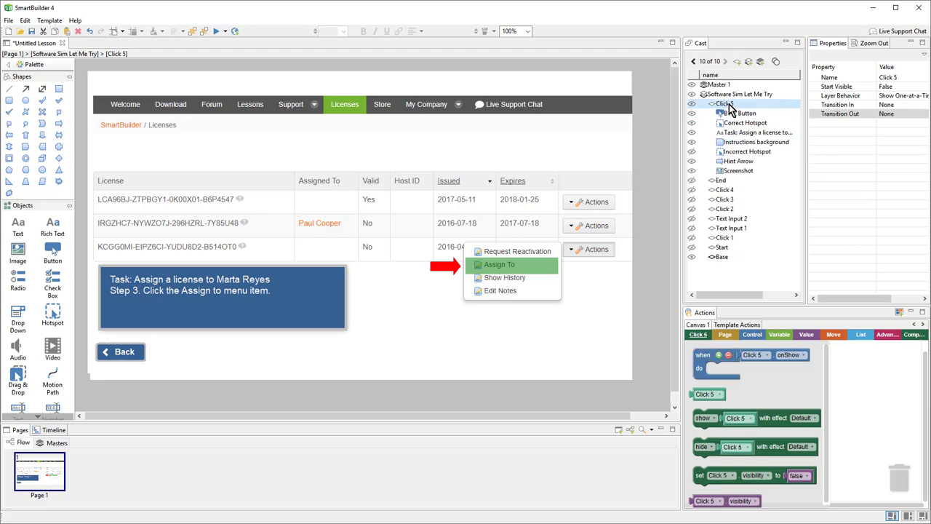
pyautogui.doubleClick(366, 174)
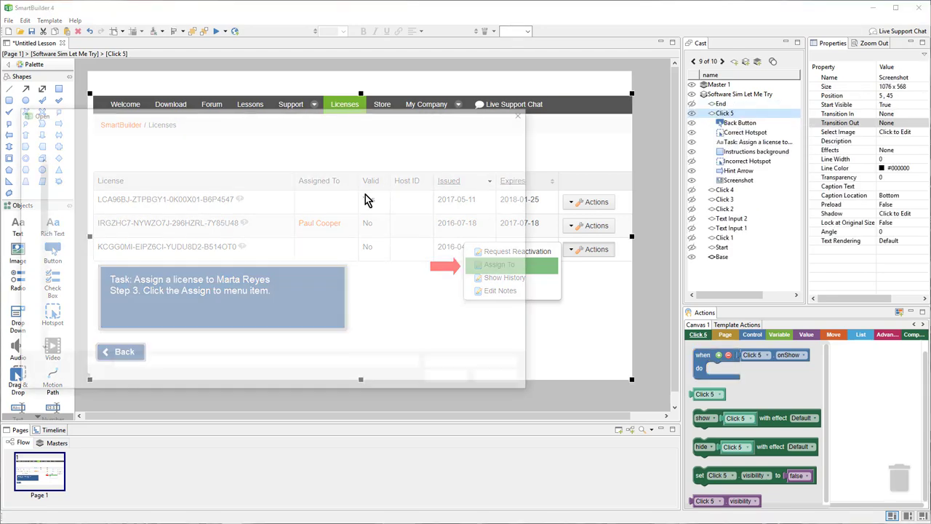
pyautogui.doubleClick(498, 183)
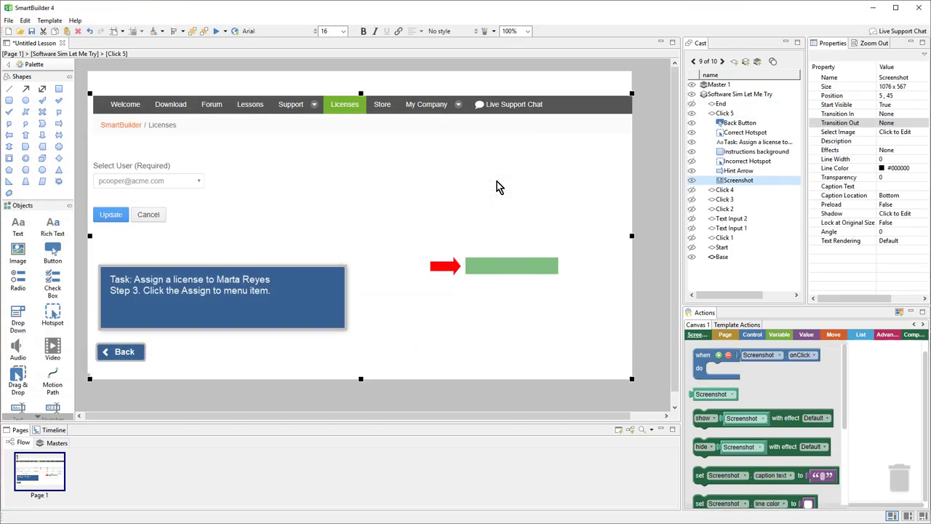
pyautogui.doubleClick(245, 284)
pyautogui.hotkey('ctrl', 'a')
pyautogui.hotkey('ctrl', 'v')
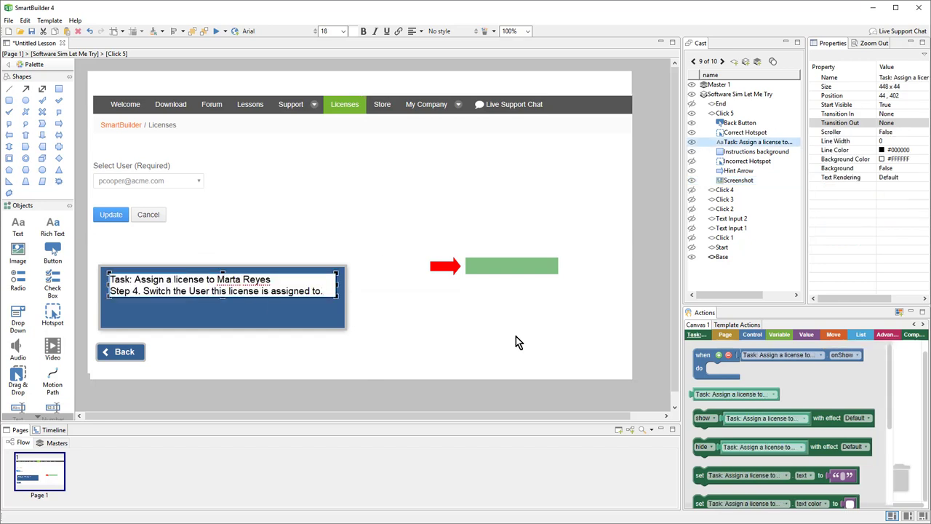
# Place the hotspot over the user dropdown with a left-pointing hint arrow beside it.
pyautogui.click(648, 317)
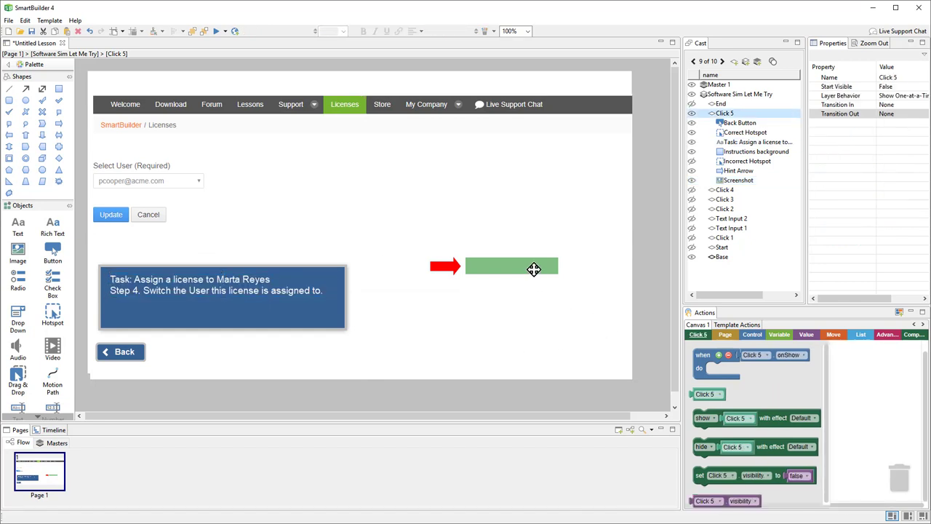
pyautogui.moveTo(536, 268); pyautogui.dragTo(204, 182)
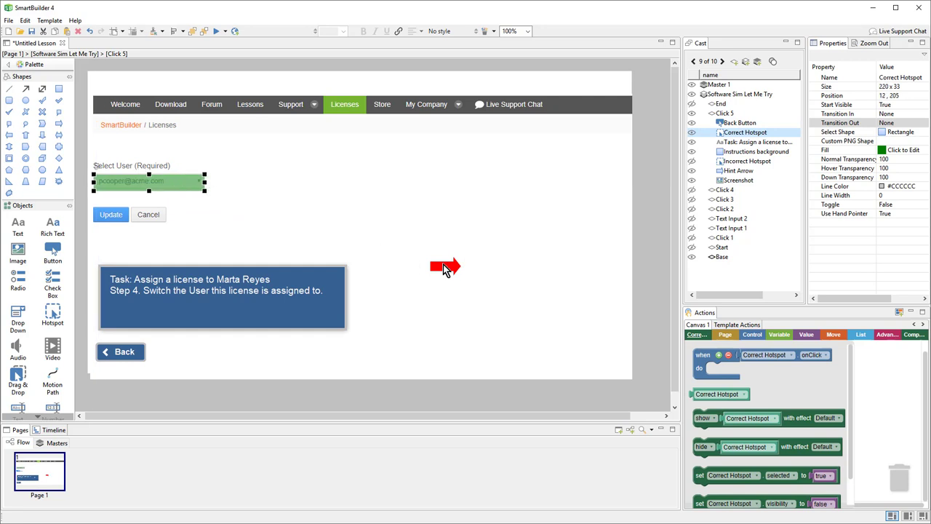
pyautogui.click(446, 267)
pyautogui.moveTo(255, 203); pyautogui.dragTo(235, 180)
pyautogui.doubleClick(227, 182)
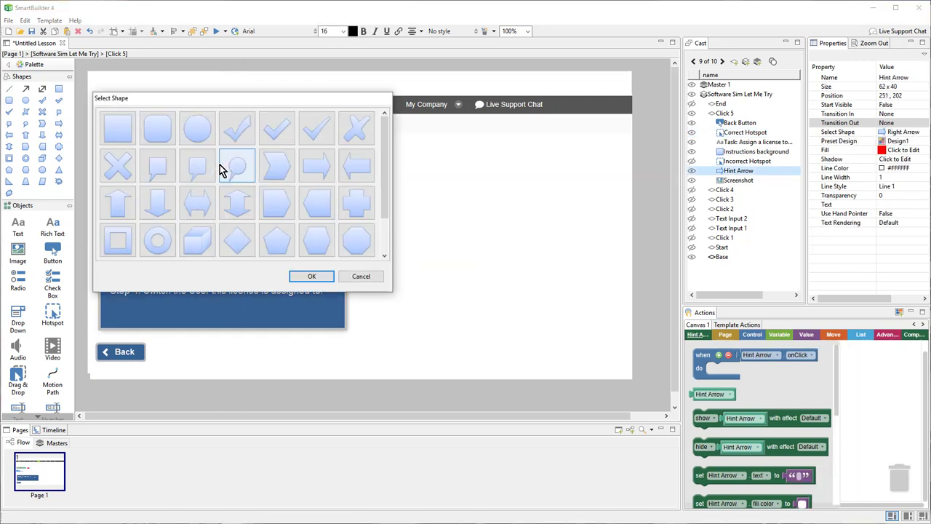
pyautogui.click(328, 275)
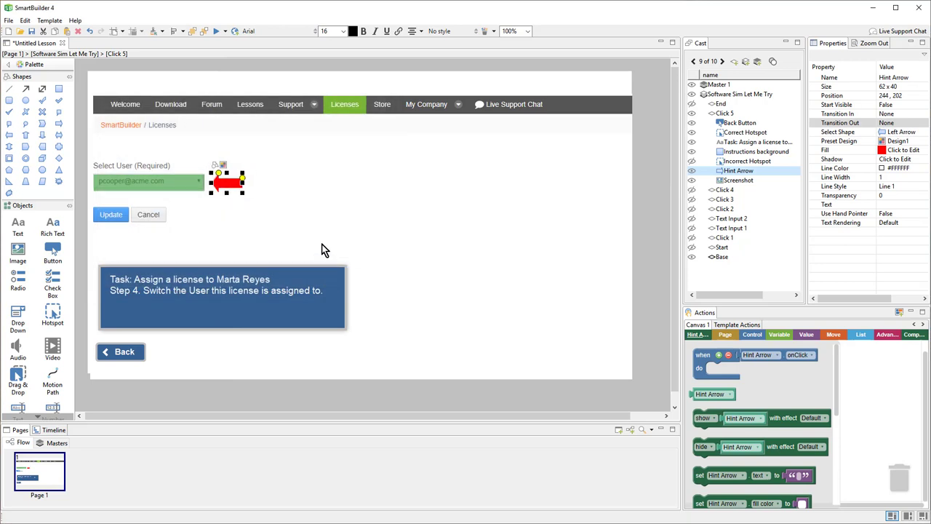
pyautogui.click(649, 295)
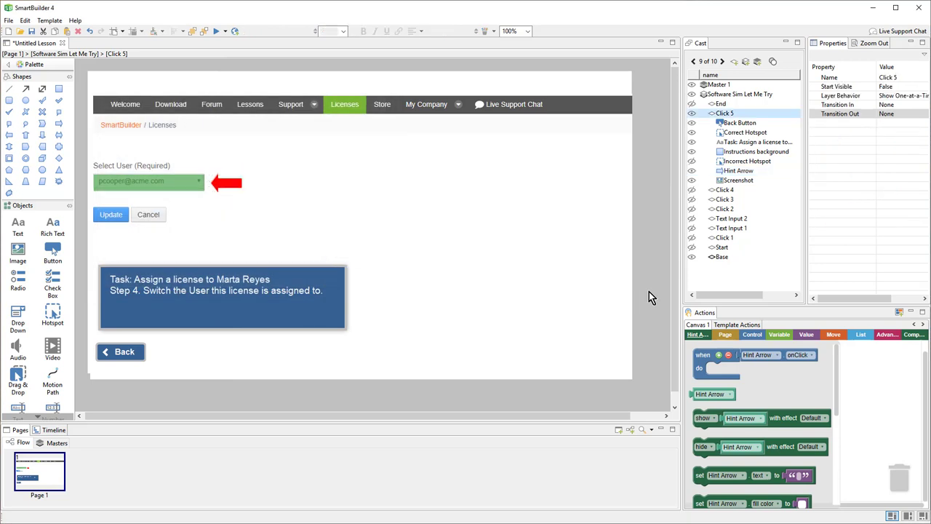
# Duplicate Click 5 as Click 6 and place it just below End.
pyautogui.rightClick(727, 115)
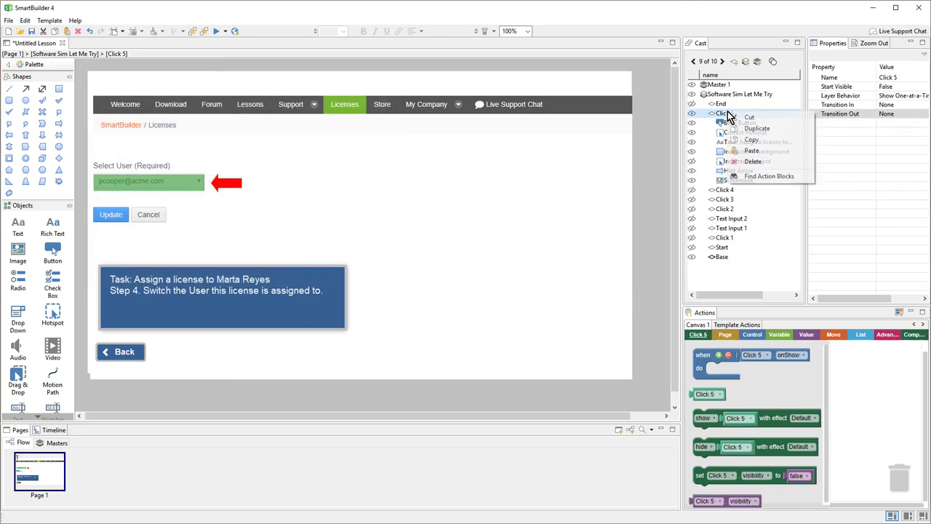
pyautogui.click(784, 134)
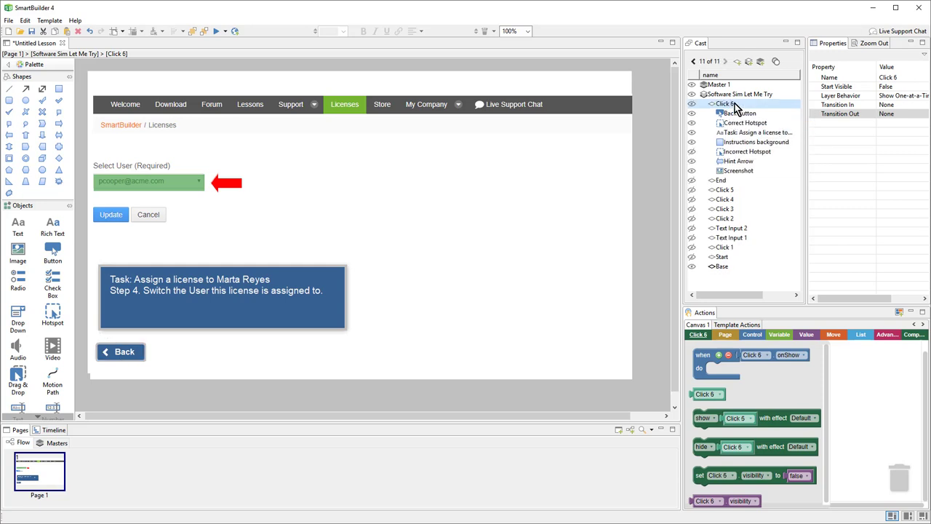
pyautogui.moveTo(734, 105); pyautogui.dragTo(736, 126)
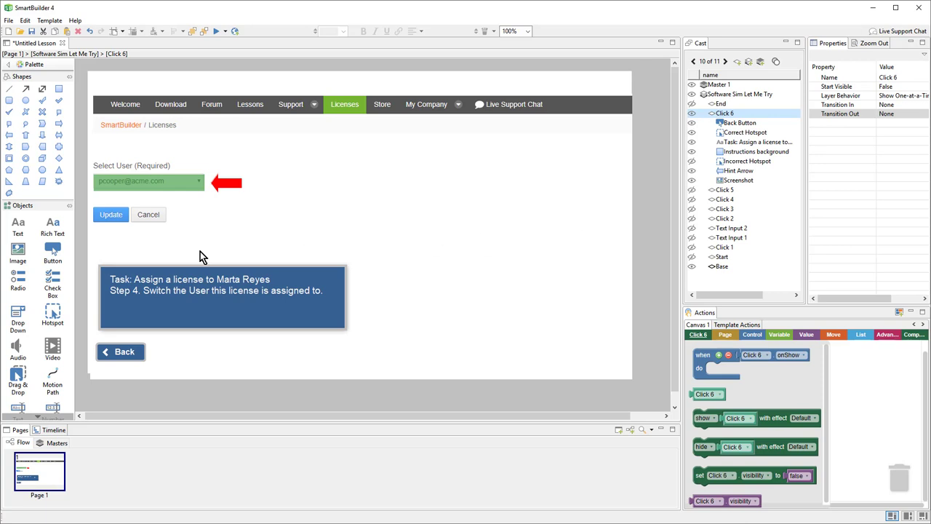
# Add a 2-5-drop-down.png image over the user field, layered just above Screenshot.
pyautogui.click(27, 262)
pyautogui.click(321, 194)
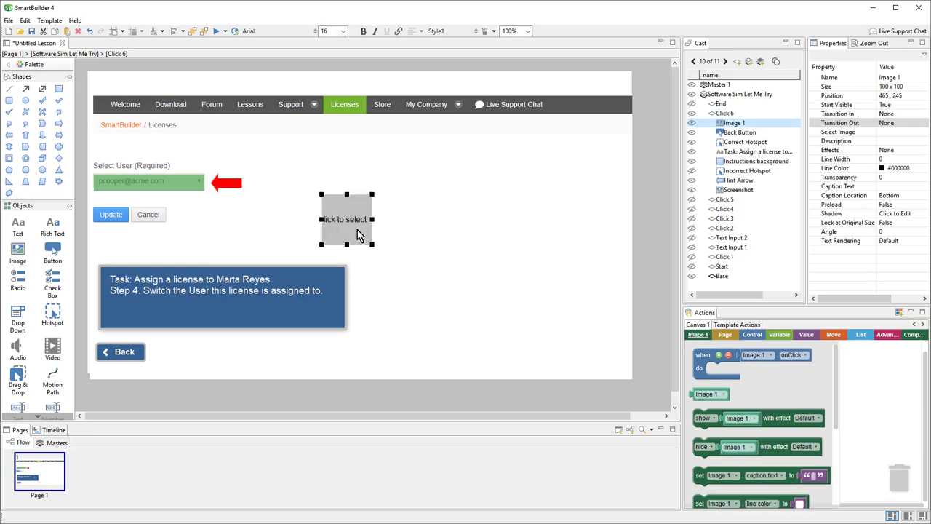
pyautogui.doubleClick(356, 233)
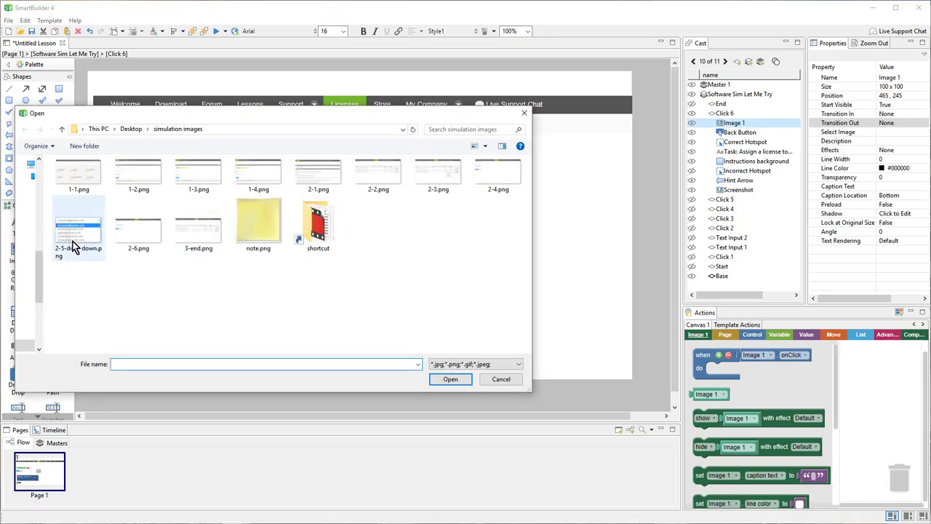
pyautogui.doubleClick(73, 246)
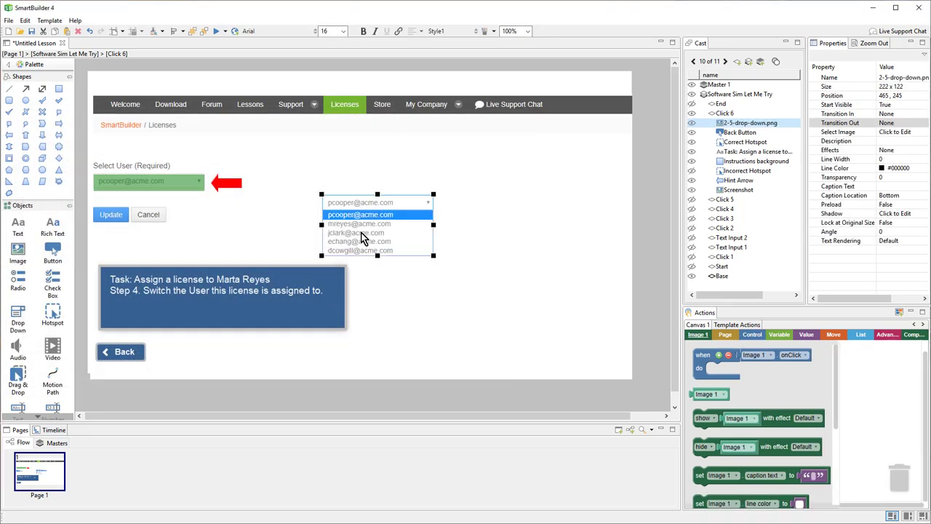
pyautogui.moveTo(394, 231); pyautogui.dragTo(164, 213)
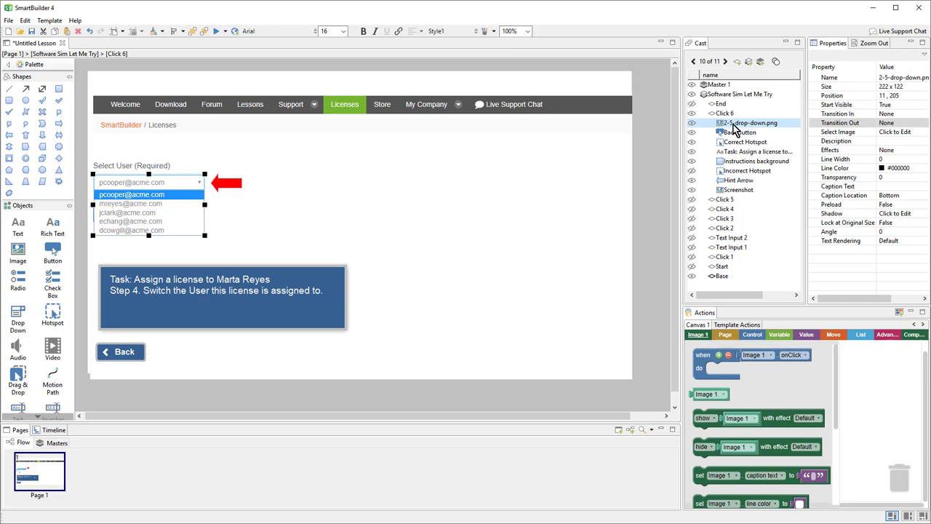
pyautogui.moveTo(733, 127); pyautogui.dragTo(757, 184)
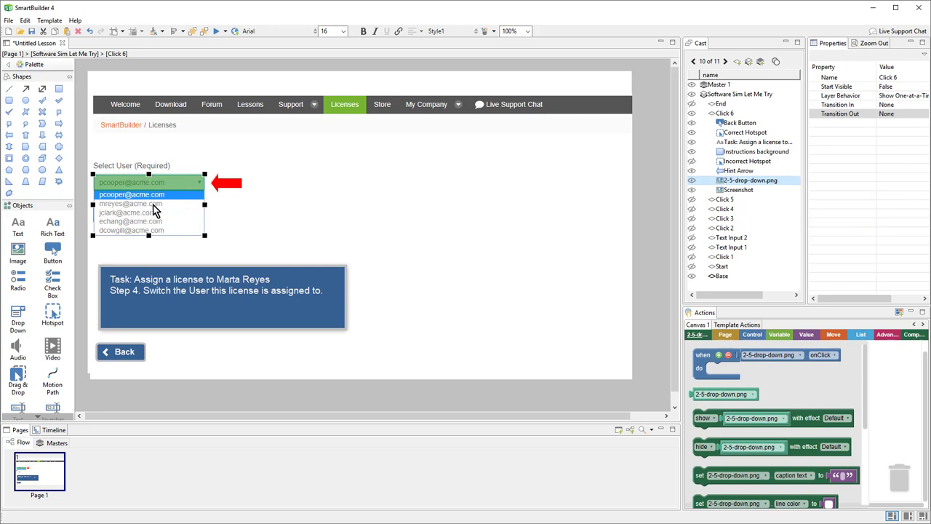
# Make the 2-5-drop-down.png image 50% transparent and nudge it up two pixels to align.
pyautogui.click(161, 216)
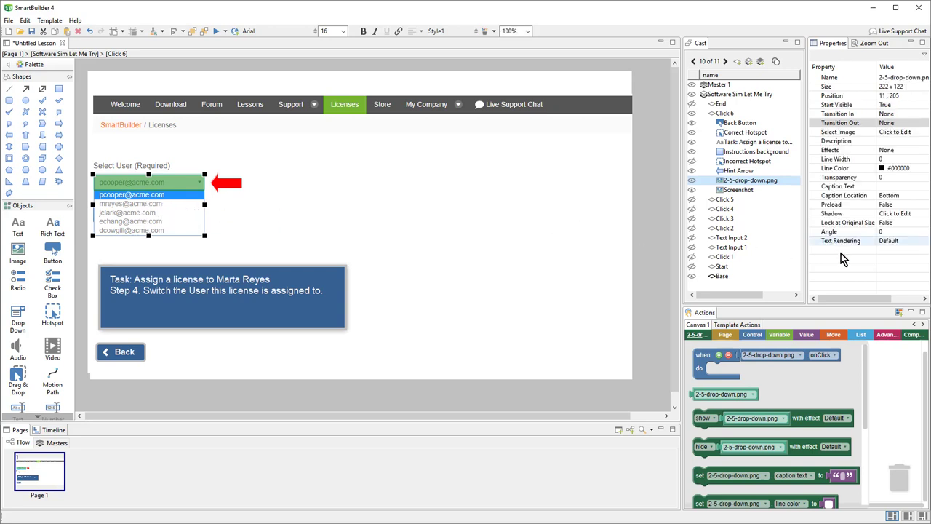
pyautogui.click(888, 177)
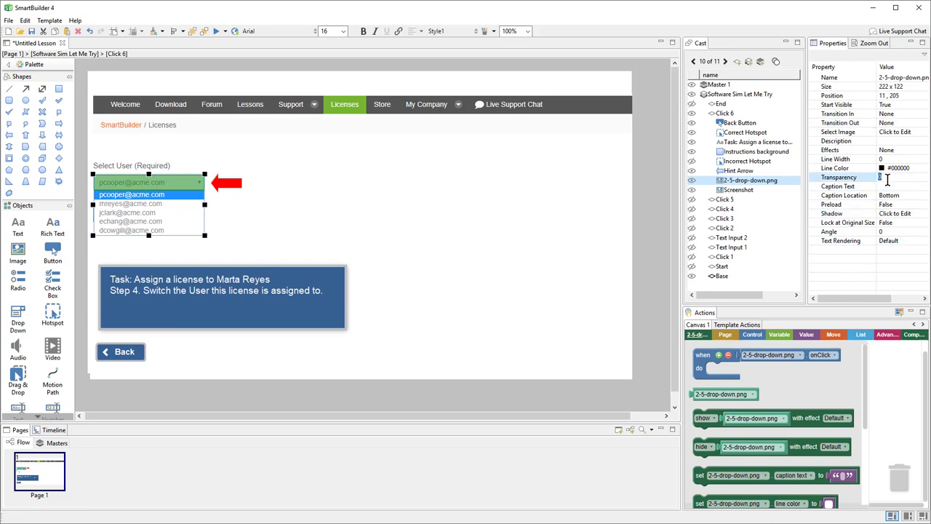
pyautogui.press('Return')
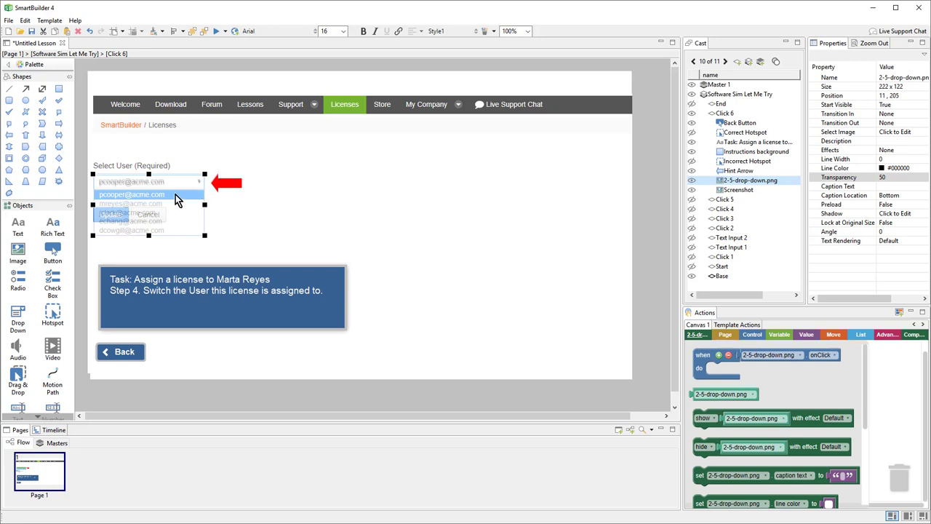
pyautogui.press('Up')
pyautogui.press('Up')
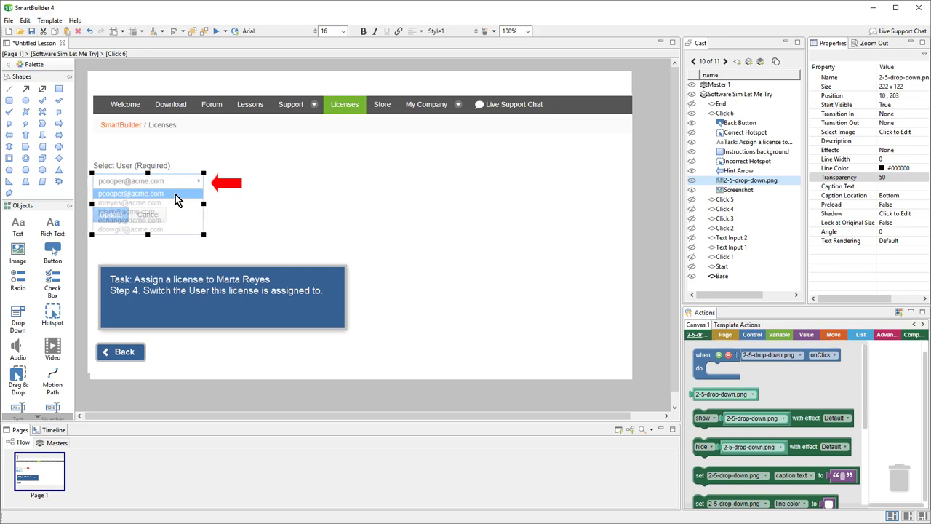
pyautogui.press('Up')
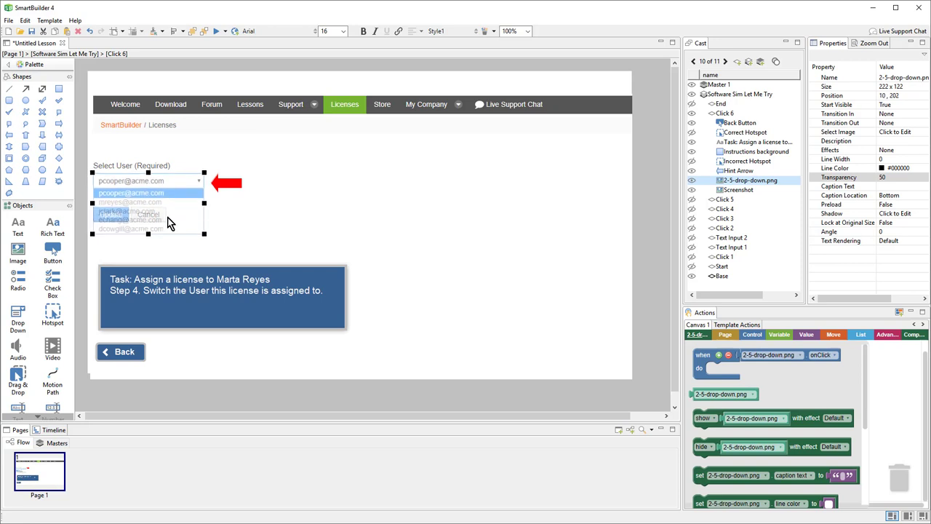
# Restore the drop-down image to Transparency 0 and make Correct Hotspot visible.
pyautogui.click(891, 176)
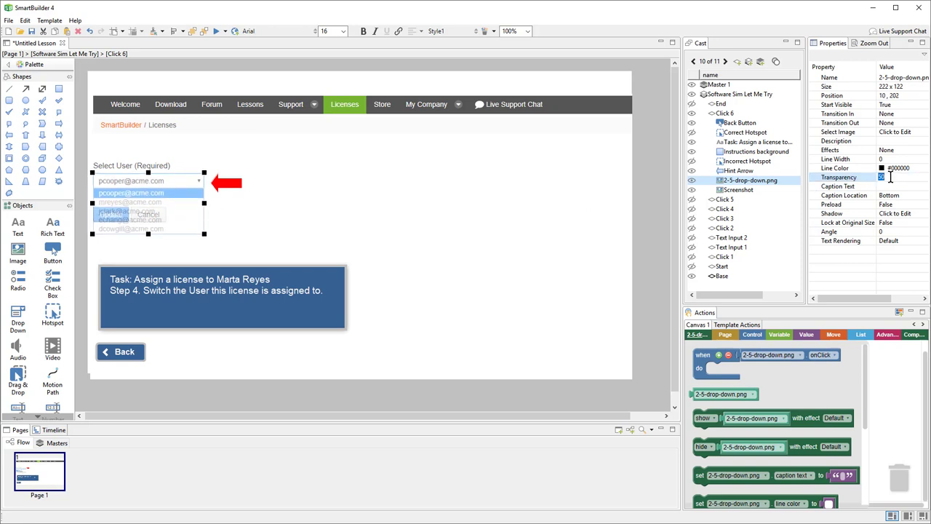
pyautogui.press('Return')
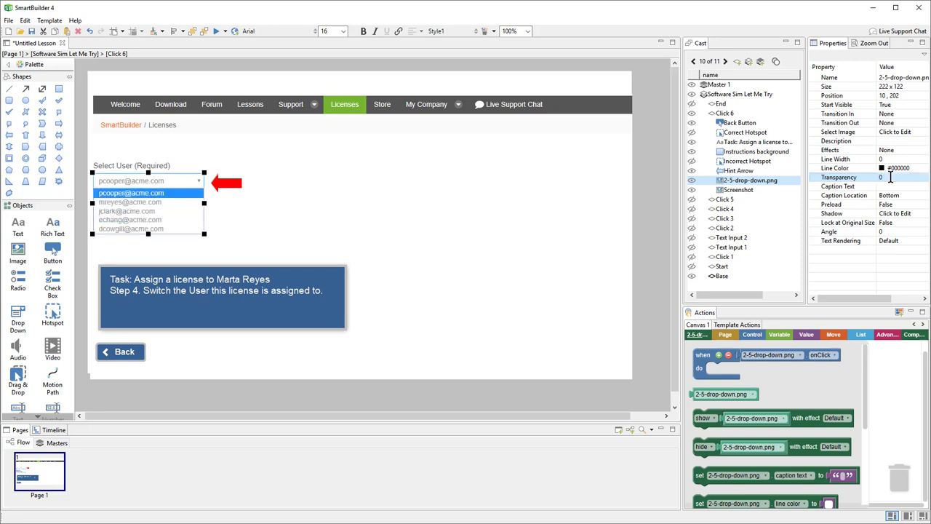
pyautogui.click(693, 135)
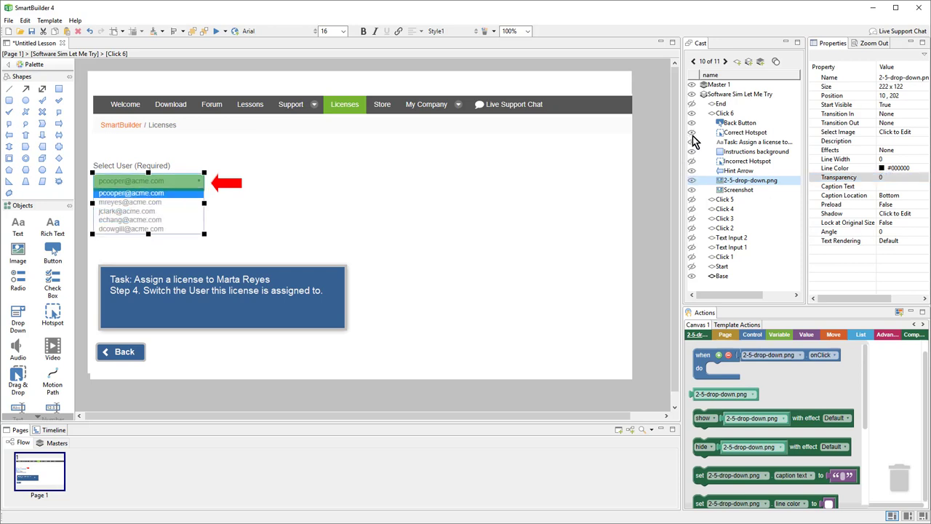
# Move the correct hotspot and hint arrow onto the second user entry in the list.
pyautogui.click(182, 186)
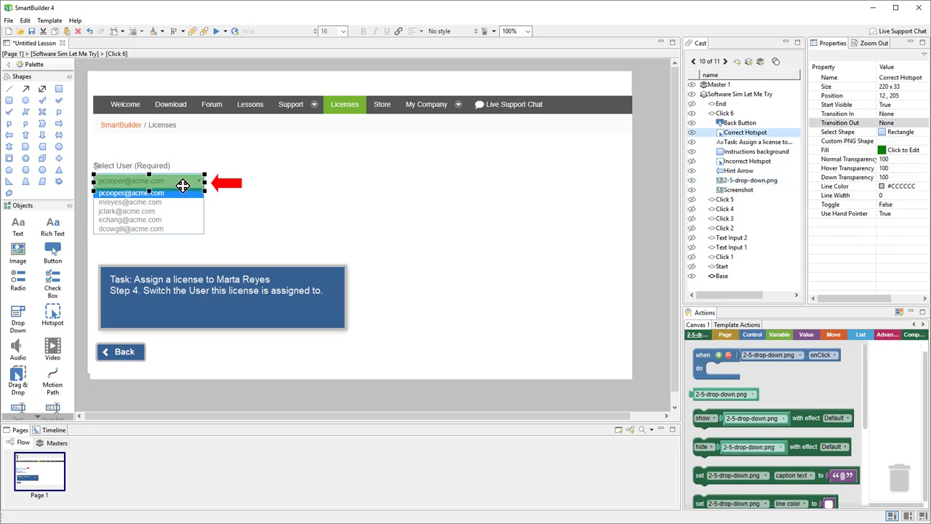
pyautogui.moveTo(185, 186); pyautogui.dragTo(151, 197)
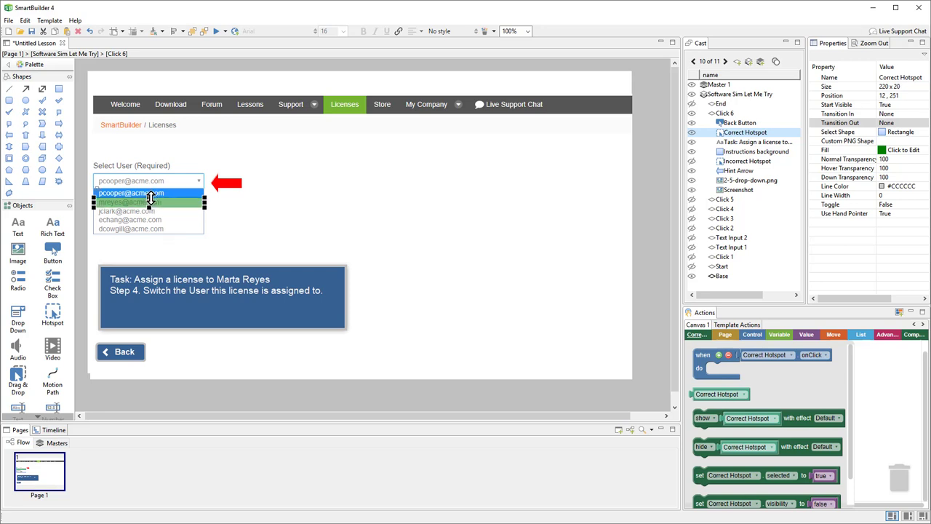
pyautogui.click(229, 189)
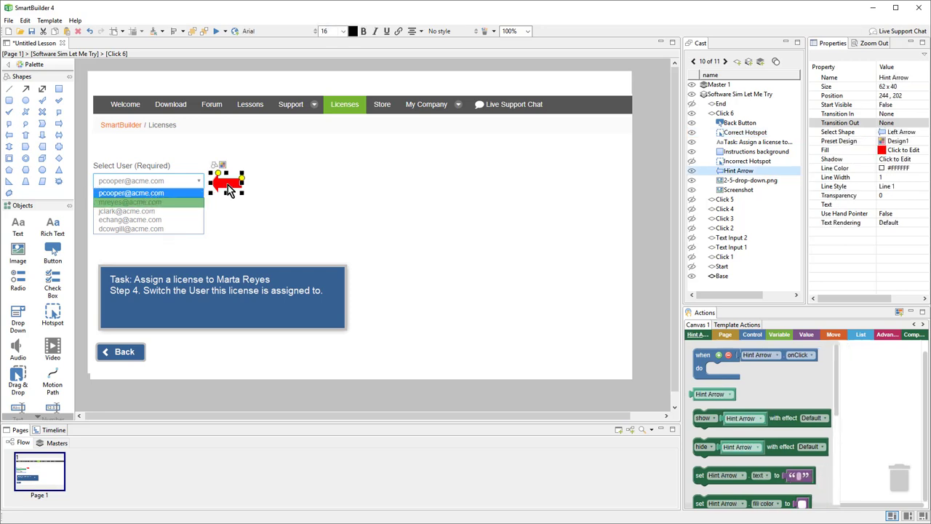
pyautogui.press('Down')
pyautogui.press('Down')
pyautogui.press('Down')
pyautogui.press('Down')
pyautogui.press('Down')
pyautogui.press('Down')
pyautogui.press('Down')
pyautogui.press('Down')
pyautogui.press('Down')
pyautogui.press('Down')
pyautogui.press('Down')
pyautogui.press('Down')
pyautogui.press('Down')
pyautogui.press('Down')
pyautogui.press('Down')
pyautogui.press('Down')
pyautogui.press('Down')
pyautogui.press('Down')
pyautogui.press('Down')
pyautogui.press('Down')
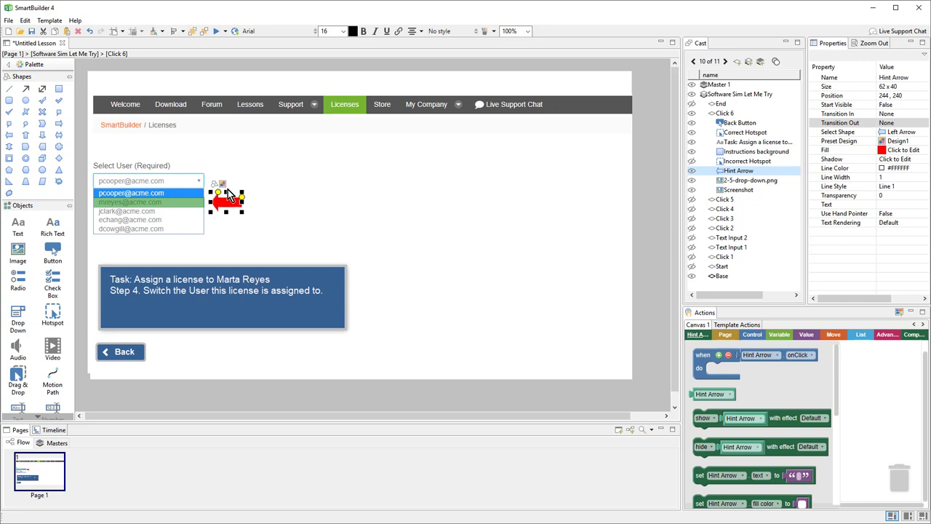
# Replace the task instruction text with the pasted Step 5 instruction.
pyautogui.click(264, 291)
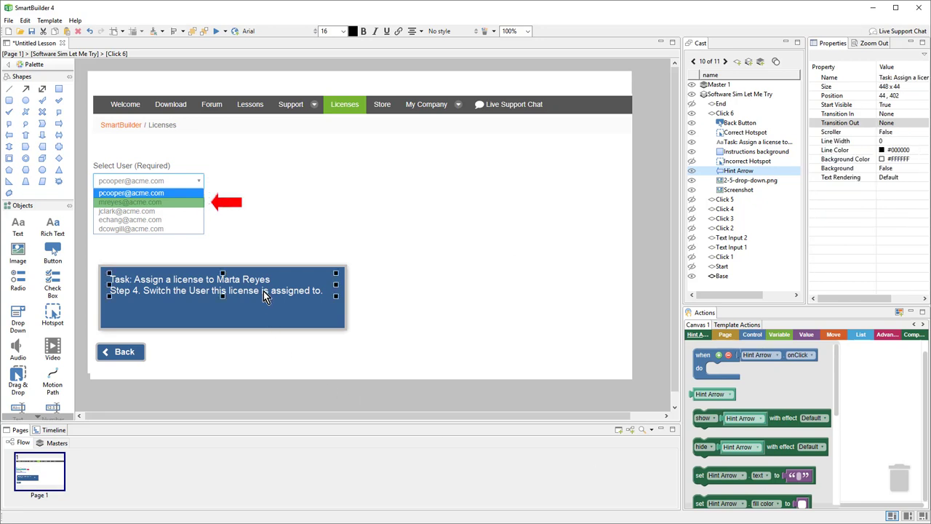
pyautogui.doubleClick(263, 291)
pyautogui.hotkey('ctrl', 'a')
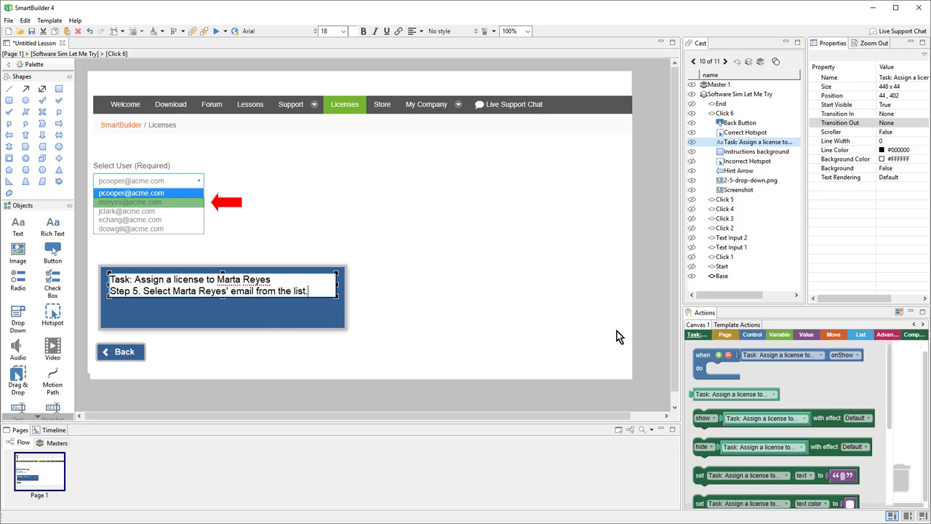
pyautogui.click(644, 310)
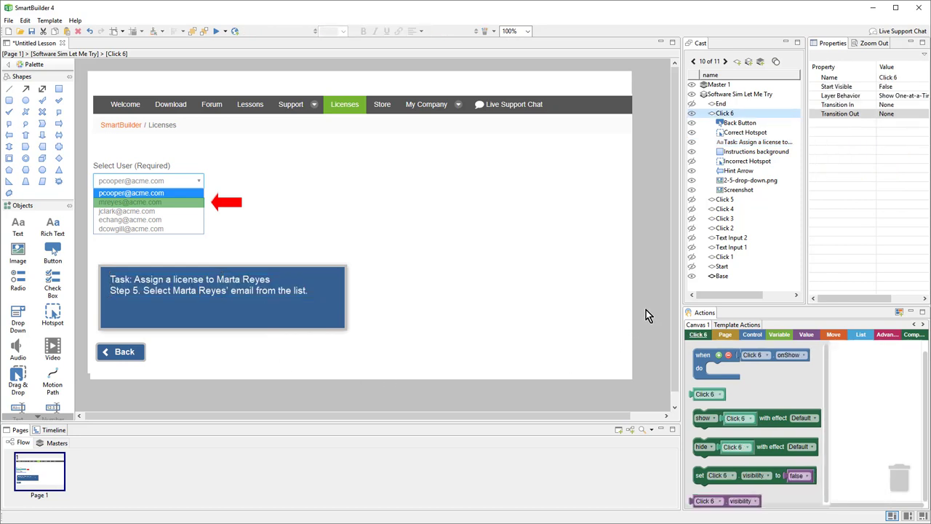
# Duplicate Click 6 as Click 7 below End and give it the 2-6.png screenshot.
pyautogui.rightClick(724, 120)
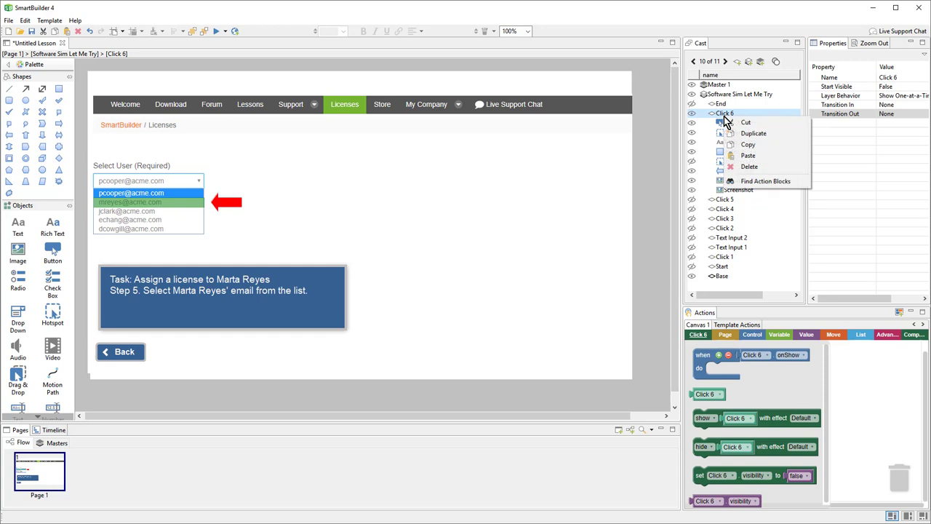
pyautogui.click(773, 141)
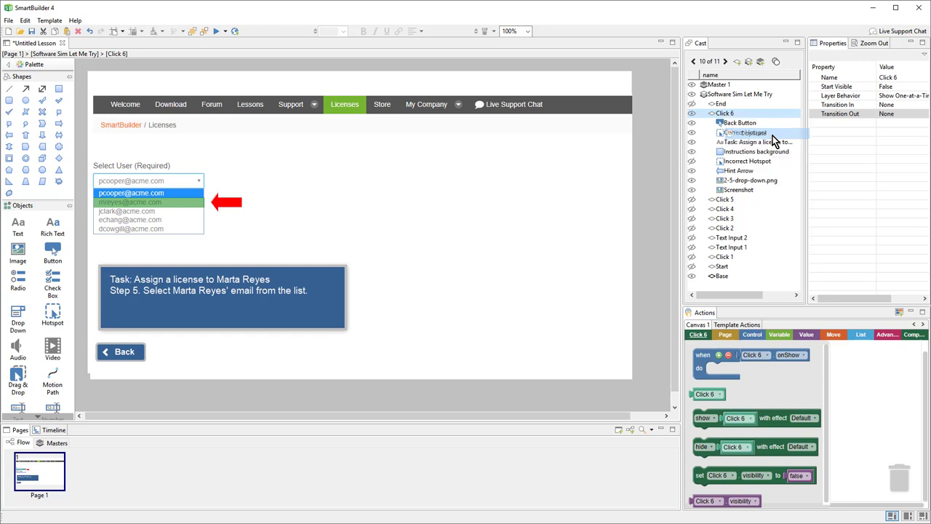
pyautogui.moveTo(734, 106); pyautogui.dragTo(732, 120)
pyautogui.doubleClick(549, 270)
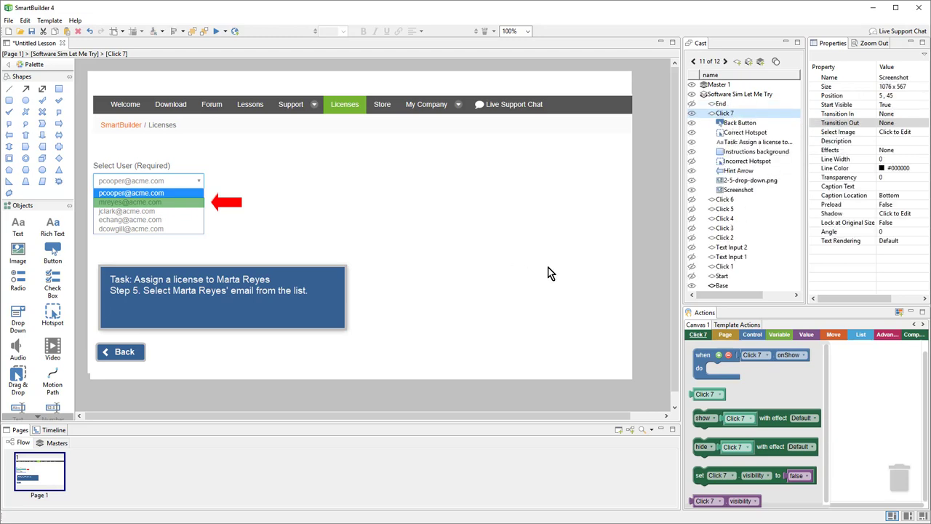
pyautogui.click(142, 246)
pyautogui.doubleClick(142, 246)
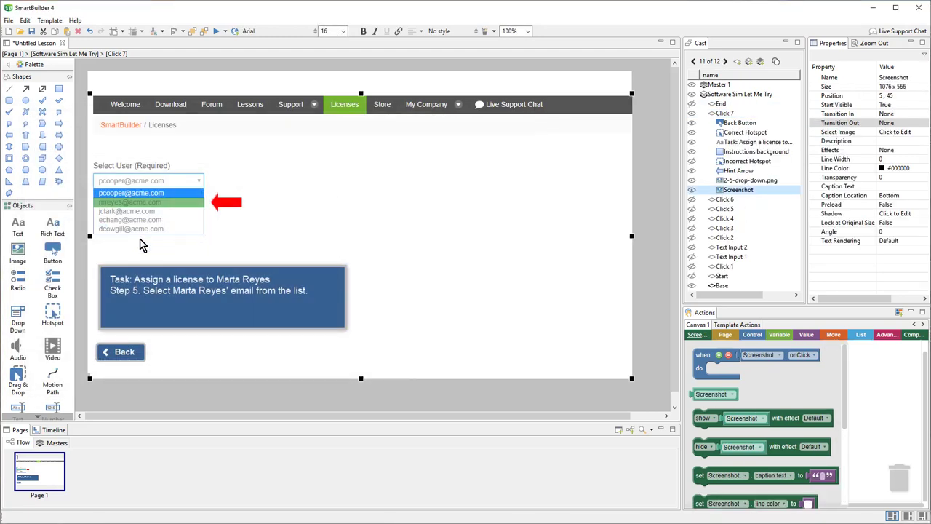
# Delete the leftover drop-down image and shrink the correct hotspot over the Update button.
pyautogui.click(146, 231)
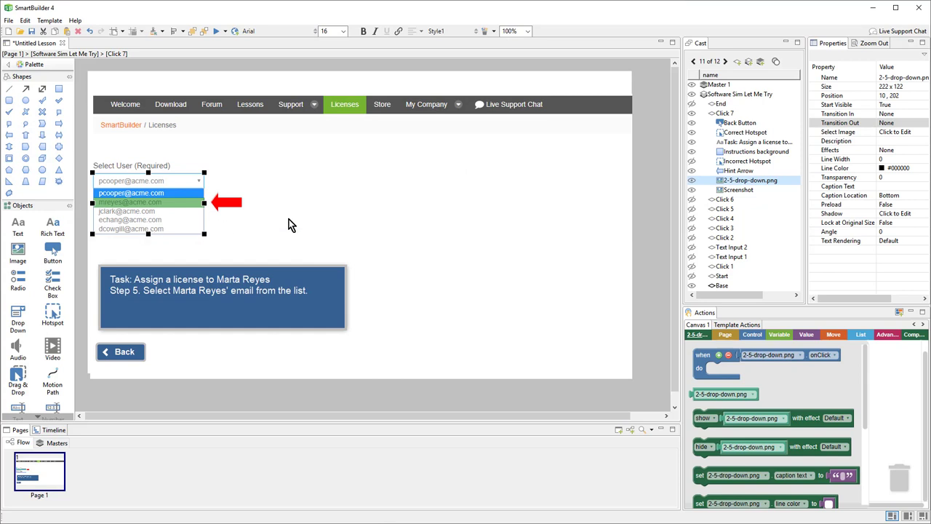
pyautogui.moveTo(289, 219); pyautogui.dragTo(359, 218)
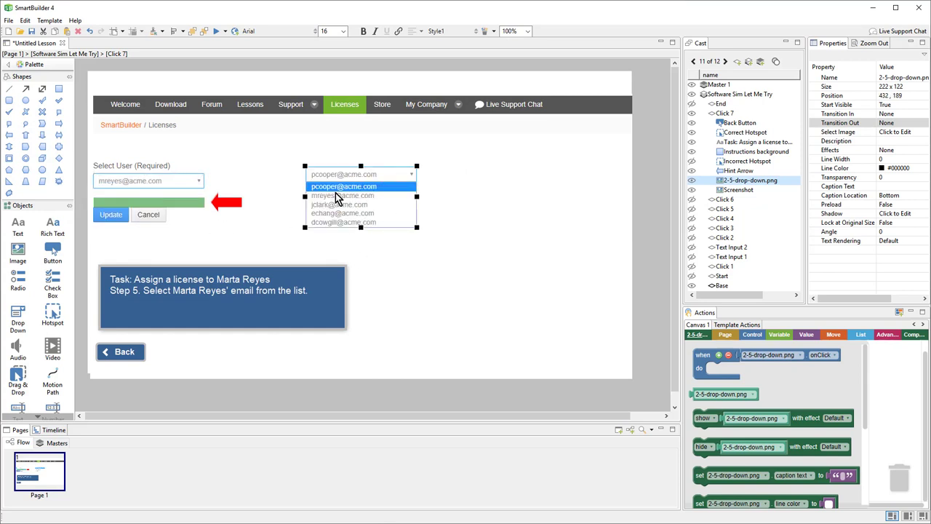
pyautogui.press('Delete')
pyautogui.click(203, 205)
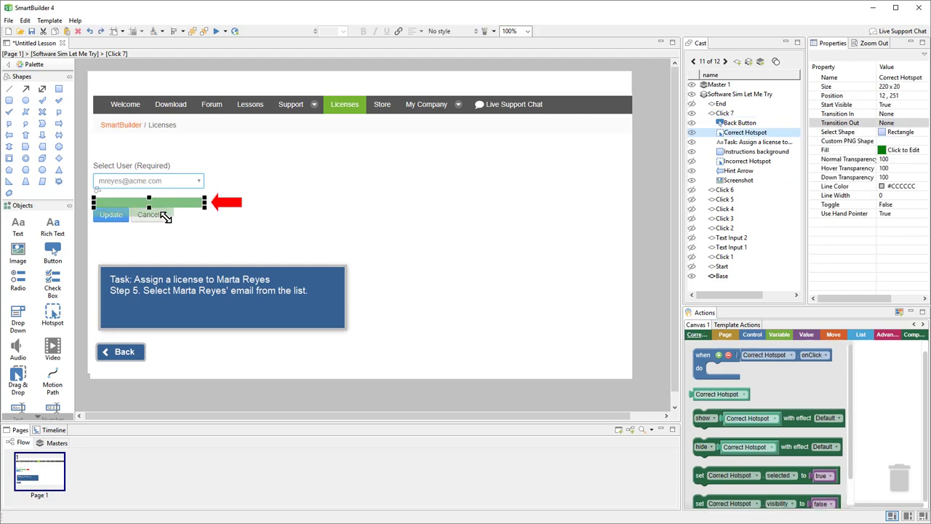
pyautogui.moveTo(135, 220); pyautogui.dragTo(126, 237)
# Change the hint arrow to an Up Arrow sized 35x44 under Update.
pyautogui.click(223, 206)
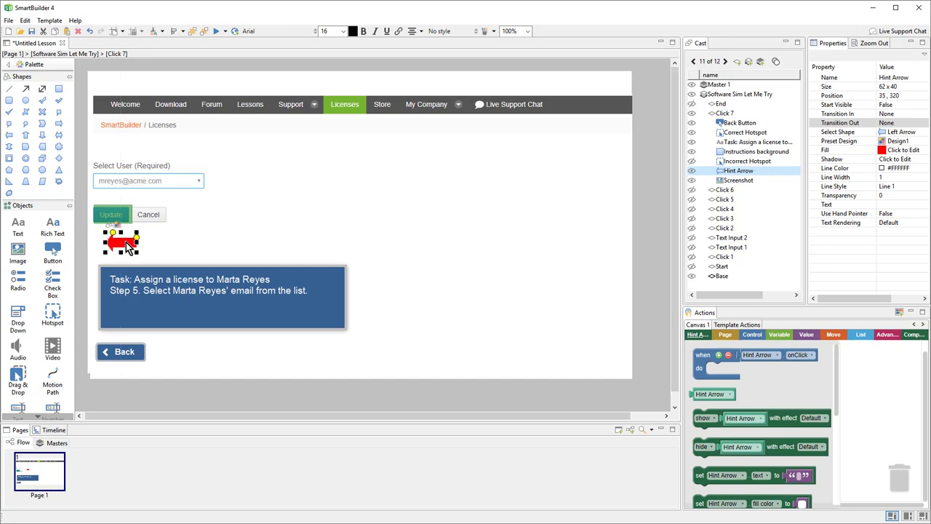
pyautogui.doubleClick(111, 229)
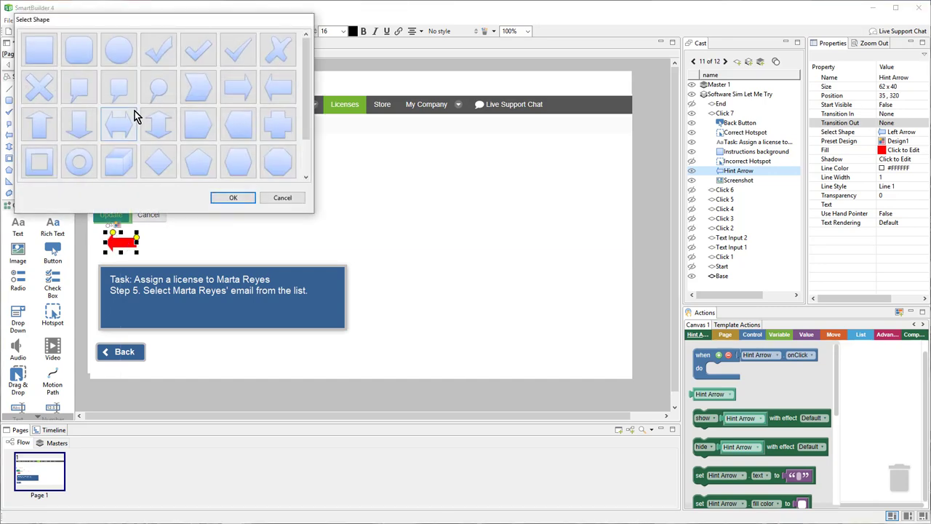
pyautogui.click(229, 199)
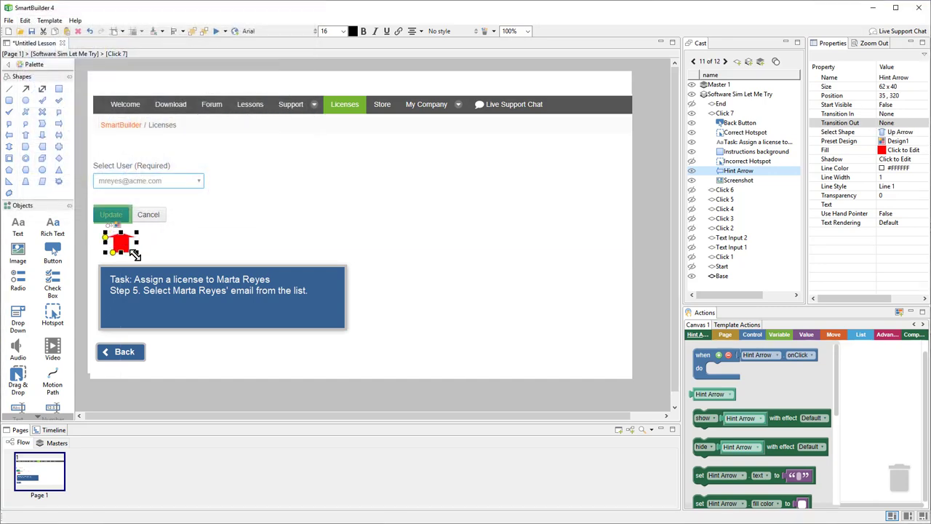
pyautogui.moveTo(125, 251); pyautogui.dragTo(110, 238)
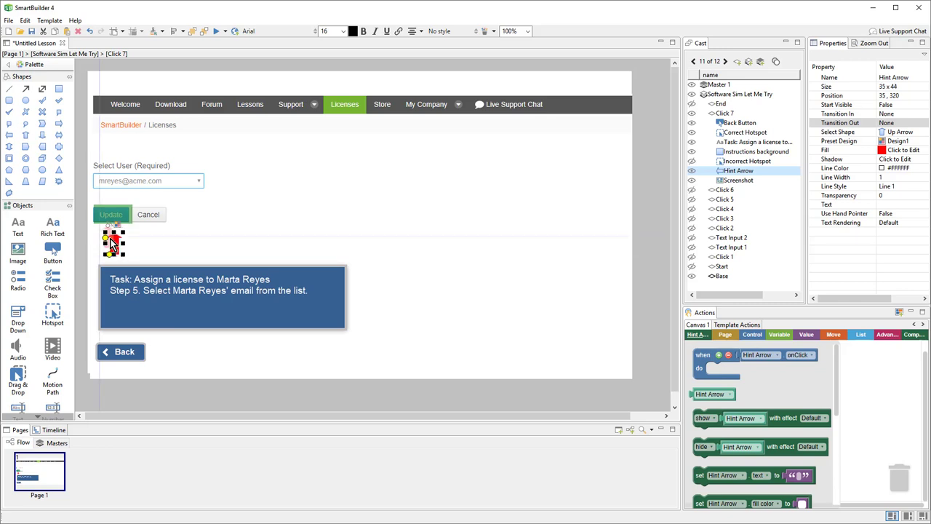
# Rewrite the task instruction to read 'Step 6. Click Update.'.
pyautogui.doubleClick(185, 295)
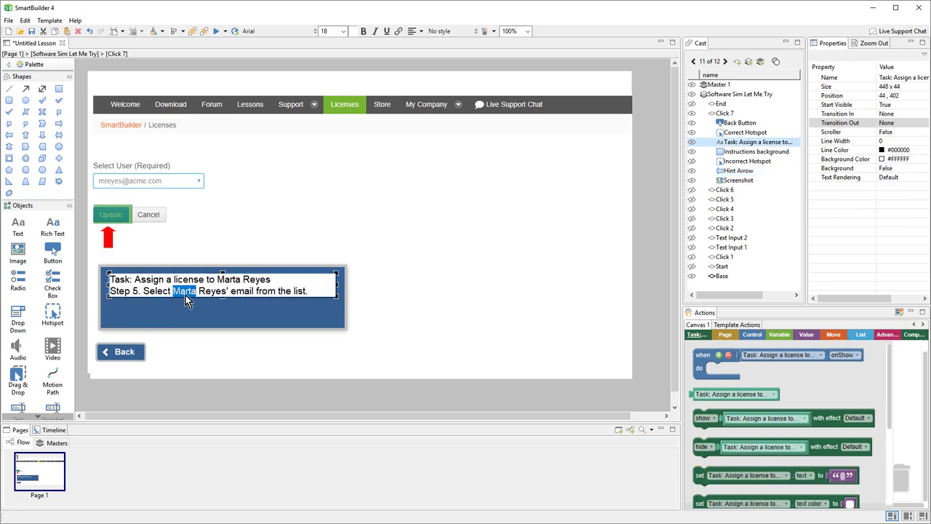
pyautogui.hotkey('ctrl', 'a')
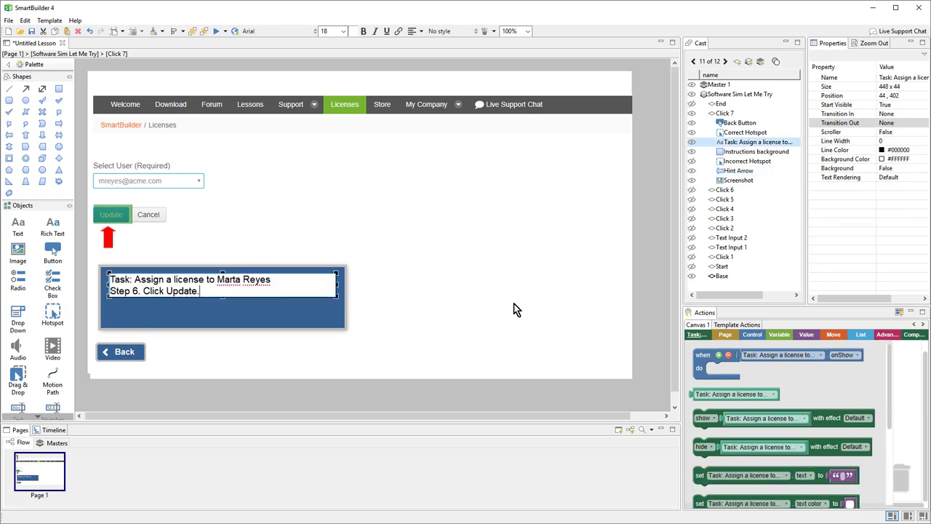
pyautogui.click(633, 232)
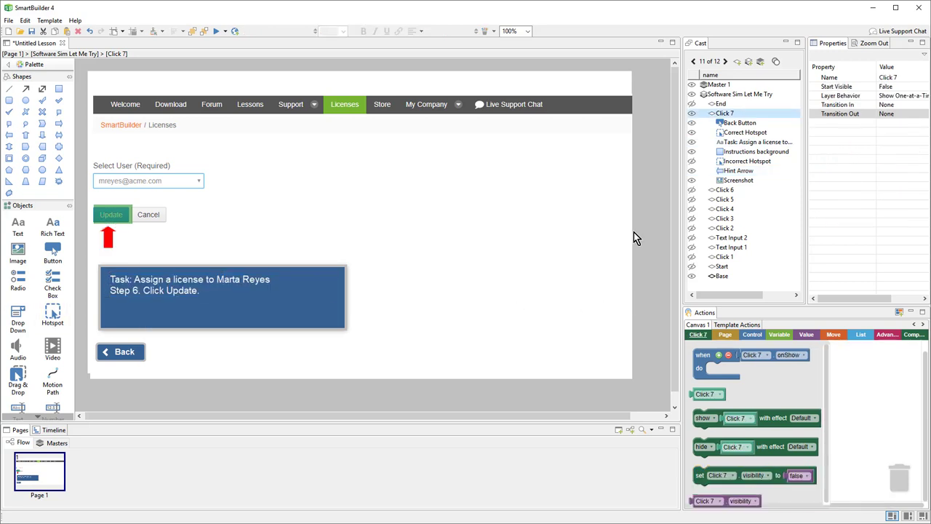
# Load 3-end.png as the End layer's screenshot.
pyautogui.click(721, 104)
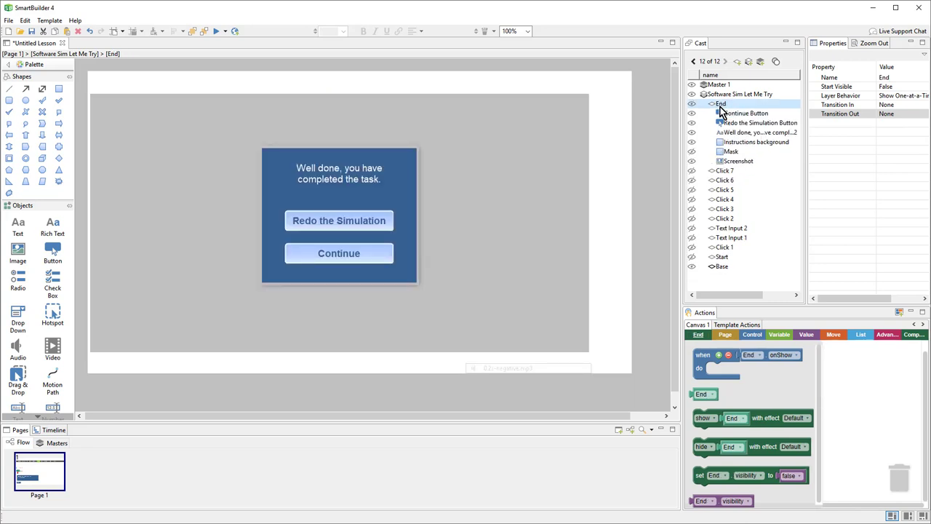
pyautogui.doubleClick(481, 244)
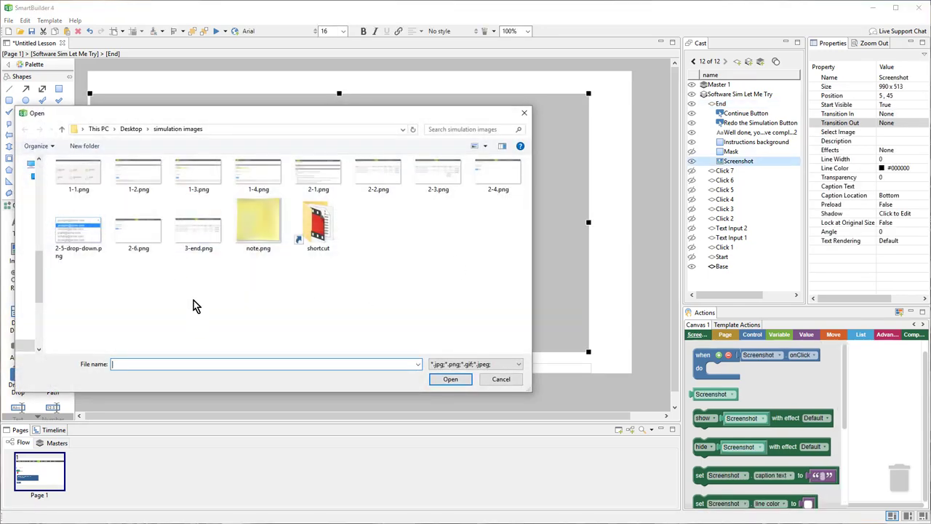
pyautogui.doubleClick(201, 243)
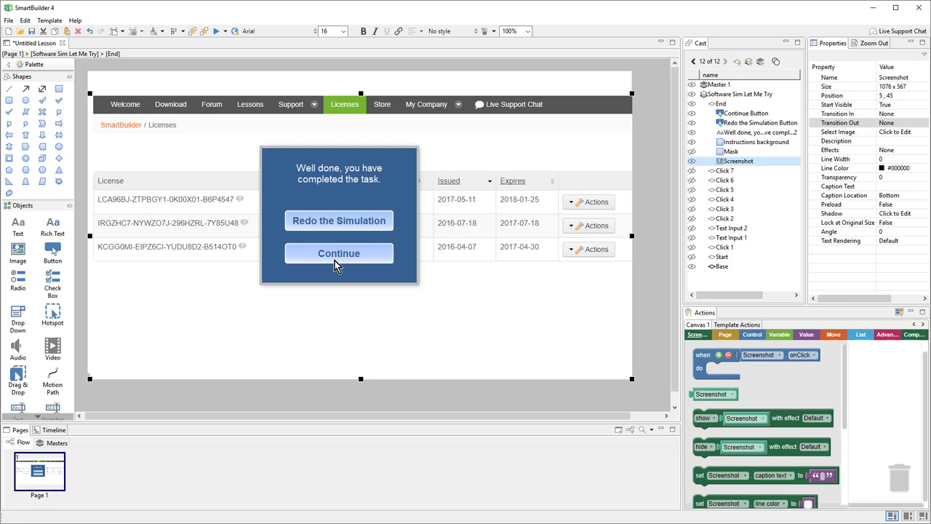
# Move the 'Well done' dialog pieces to the right side and check the grey mask behind it.
pyautogui.moveTo(645, 320); pyautogui.dragTo(231, 154)
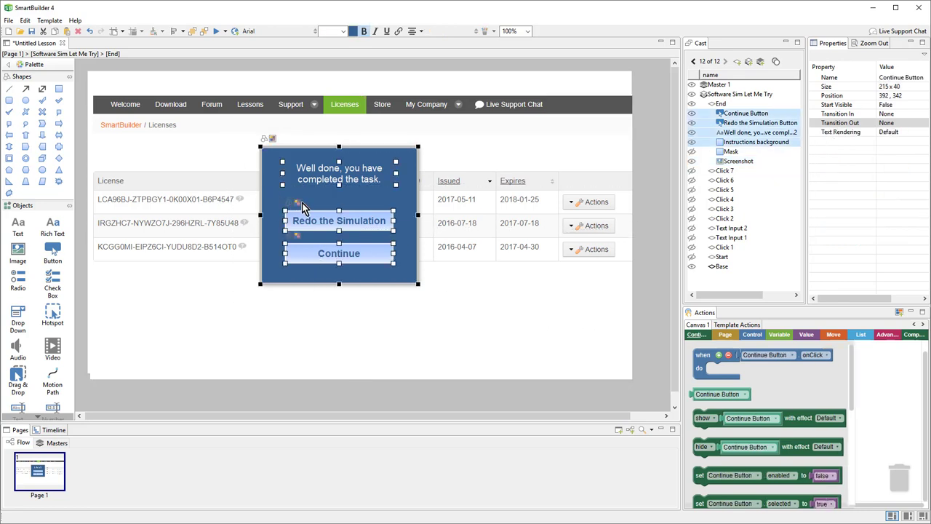
pyautogui.press('Right')
pyautogui.press('Right')
pyautogui.press('Right')
pyautogui.press('Right')
pyautogui.press('Right')
pyautogui.press('Right')
pyautogui.press('Right')
pyautogui.press('Right')
pyautogui.press('Right')
pyautogui.press('Right')
pyautogui.press('Right')
pyautogui.press('Right')
pyautogui.press('Right')
pyautogui.press('Right')
pyautogui.press('Right')
pyautogui.press('Right')
pyautogui.press('Right')
pyautogui.press('Right')
pyautogui.press('Right')
pyautogui.press('Right')
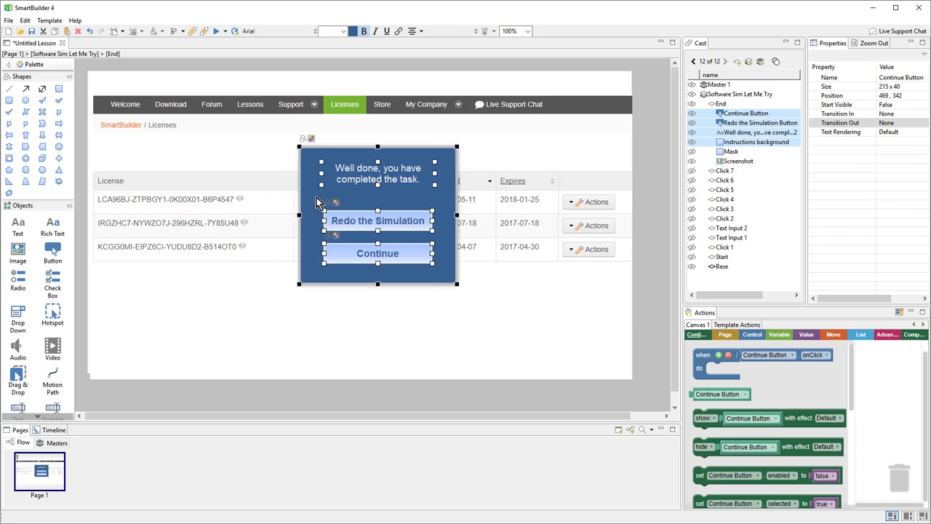
pyautogui.moveTo(318, 198); pyautogui.dragTo(474, 202)
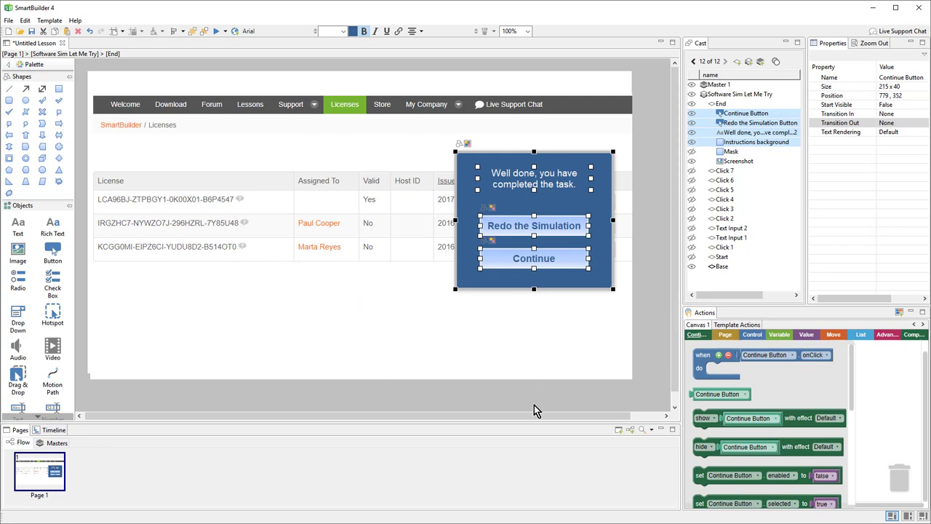
pyautogui.click(564, 340)
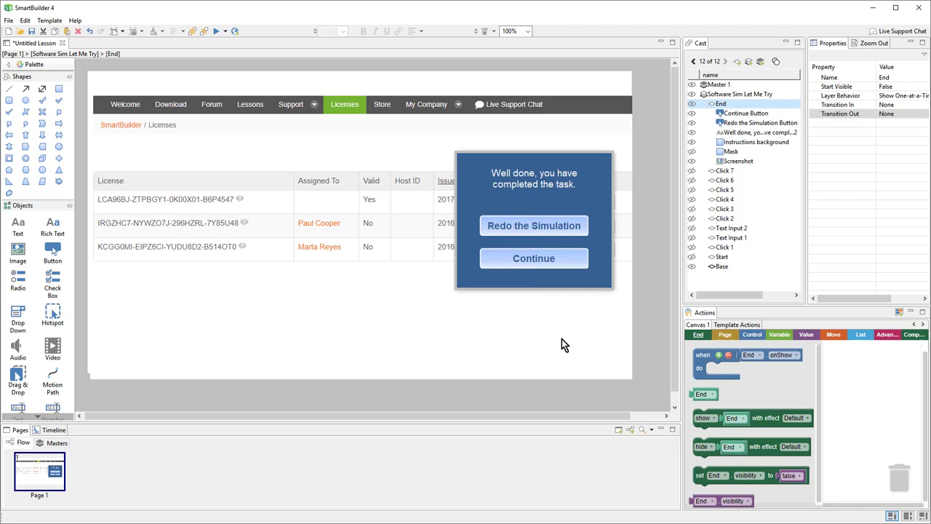
pyautogui.click(692, 152)
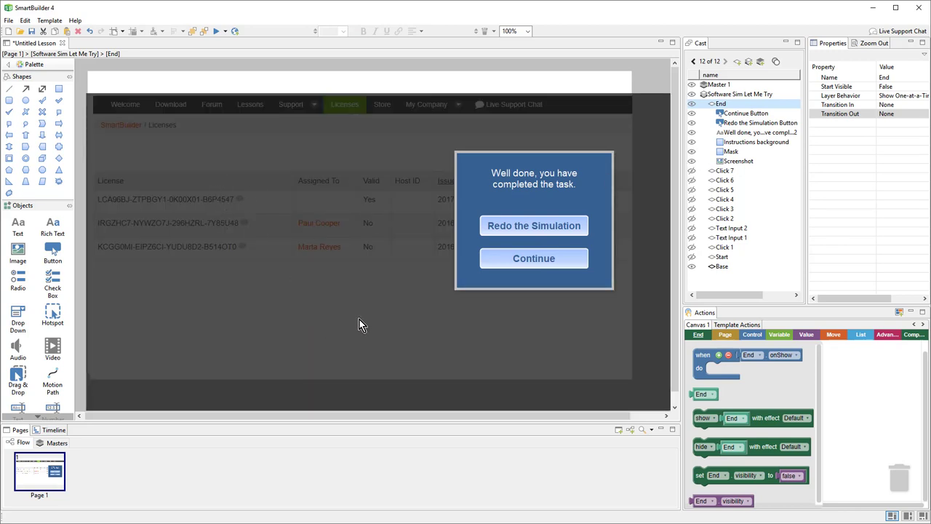
pyautogui.click(692, 152)
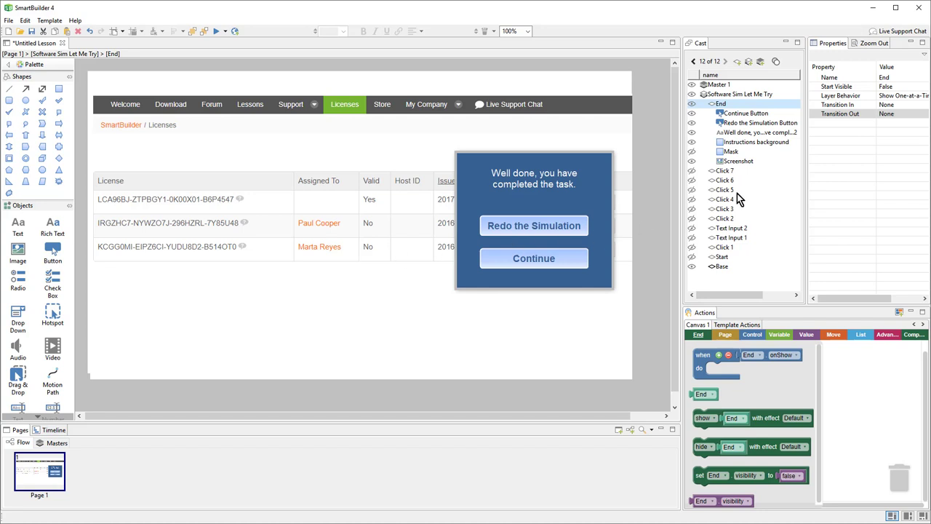
pyautogui.click(733, 172)
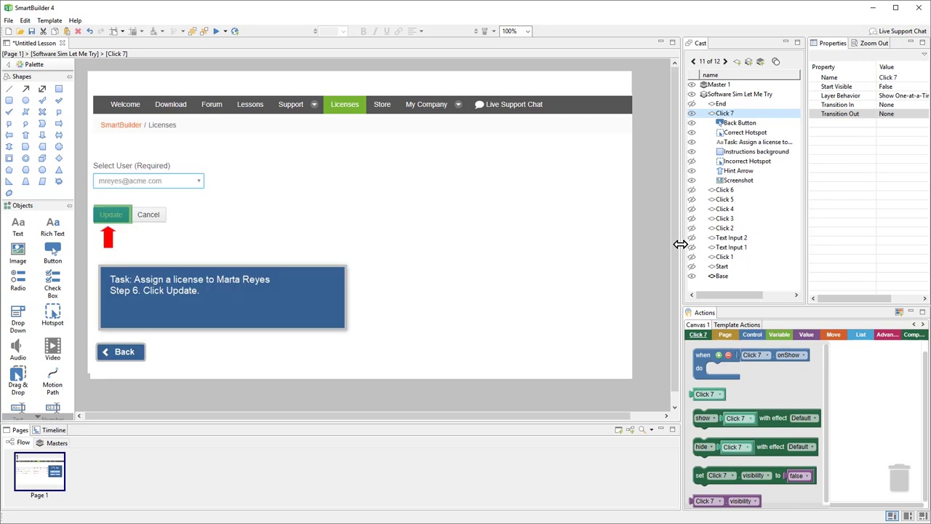
# Widen the layer list and reveal Click 7's advanced template action blocks in an enlarged Actions panel.
pyautogui.moveTo(679, 243); pyautogui.dragTo(584, 243)
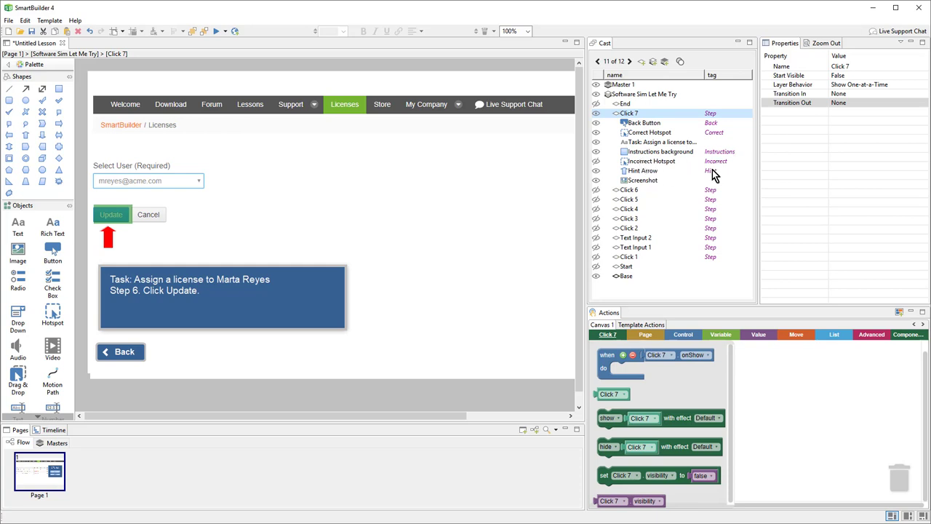
pyautogui.click(644, 325)
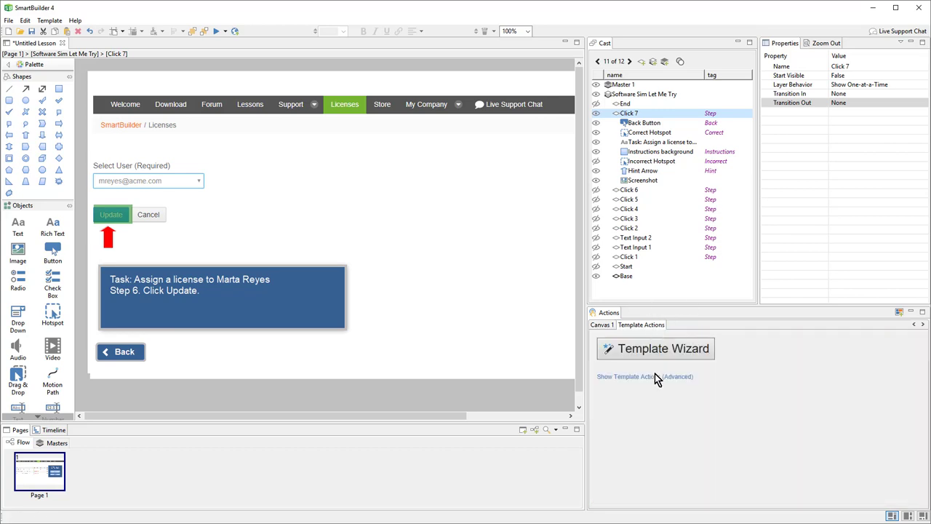
pyautogui.click(654, 377)
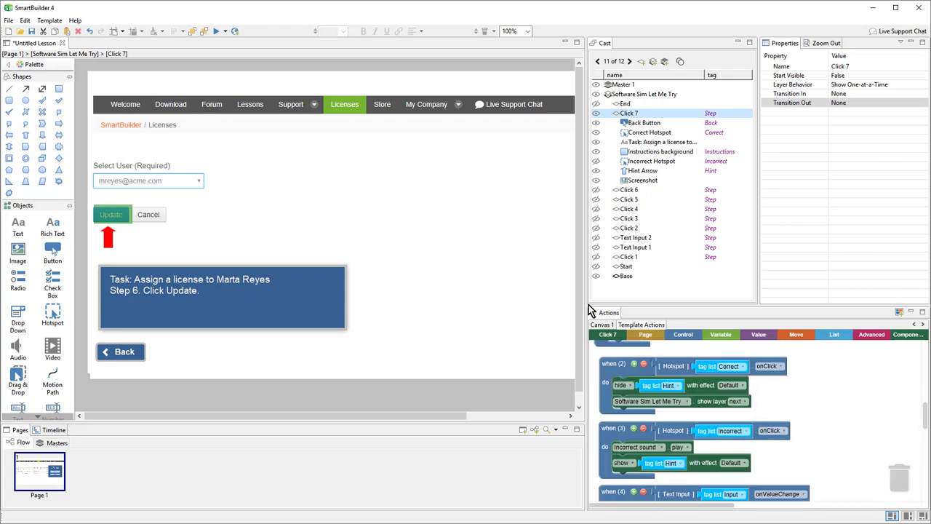
pyautogui.moveTo(589, 305); pyautogui.dragTo(581, 241)
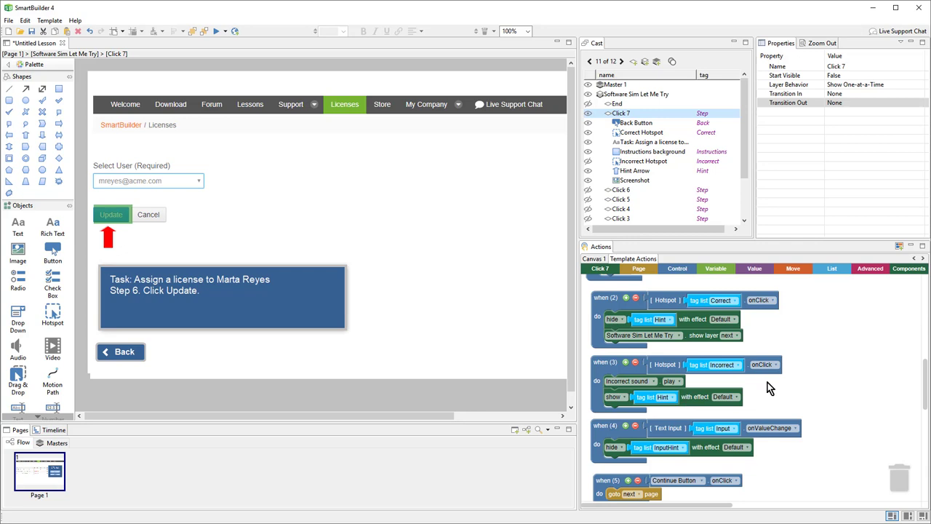
# Collapse Click 7, open Text Input 2 and bring its input-checking blocks into view.
pyautogui.doubleClick(620, 115)
pyautogui.doubleClick(622, 172)
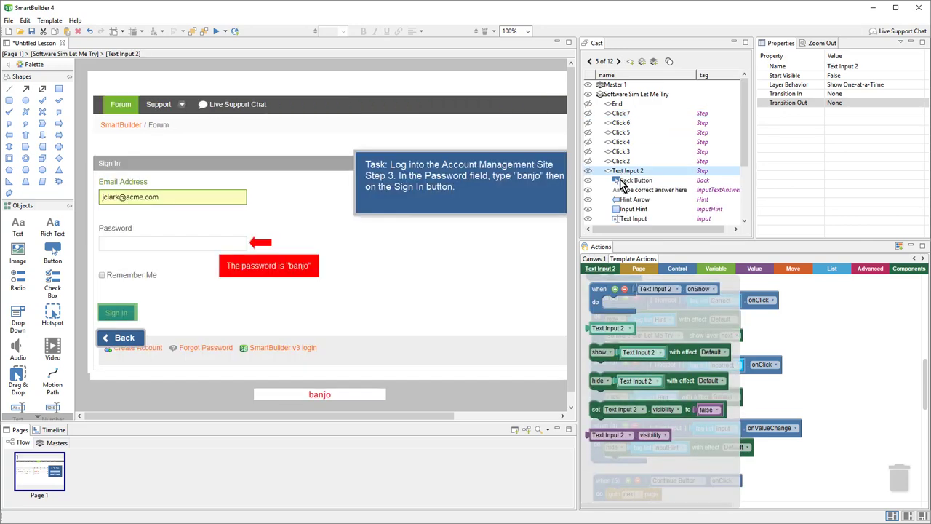
pyautogui.click(812, 323)
pyautogui.moveTo(818, 331); pyautogui.dragTo(848, 489)
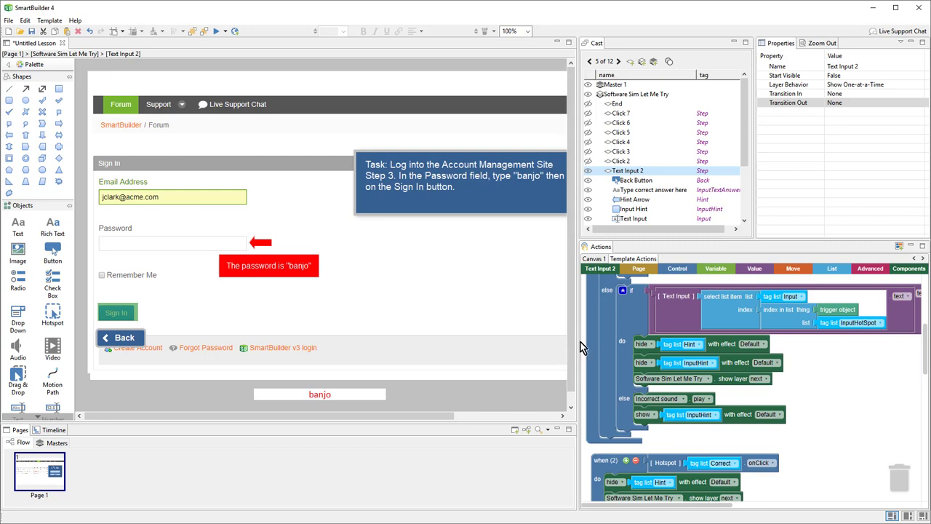
pyautogui.scroll(-2, 626, 220)
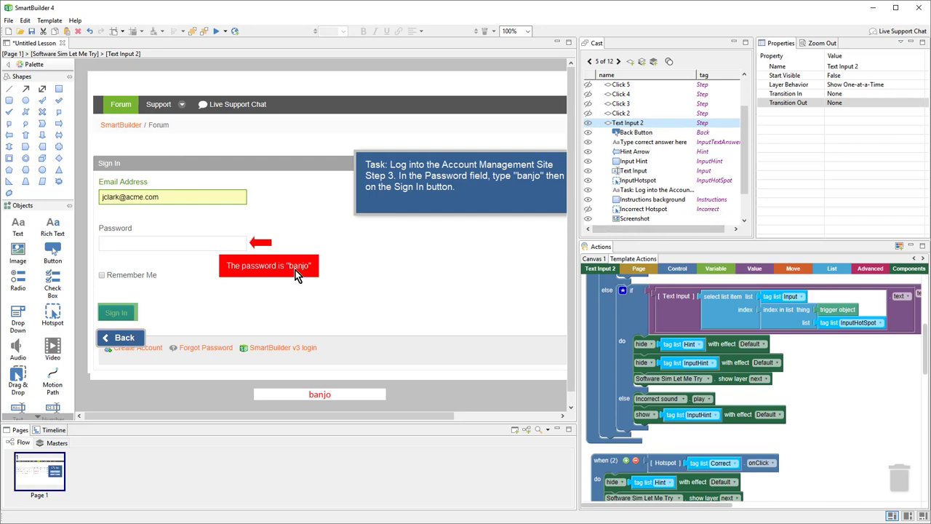
# Try moving the hint arrow, undo the move, and launch the lesson preview.
pyautogui.click(263, 246)
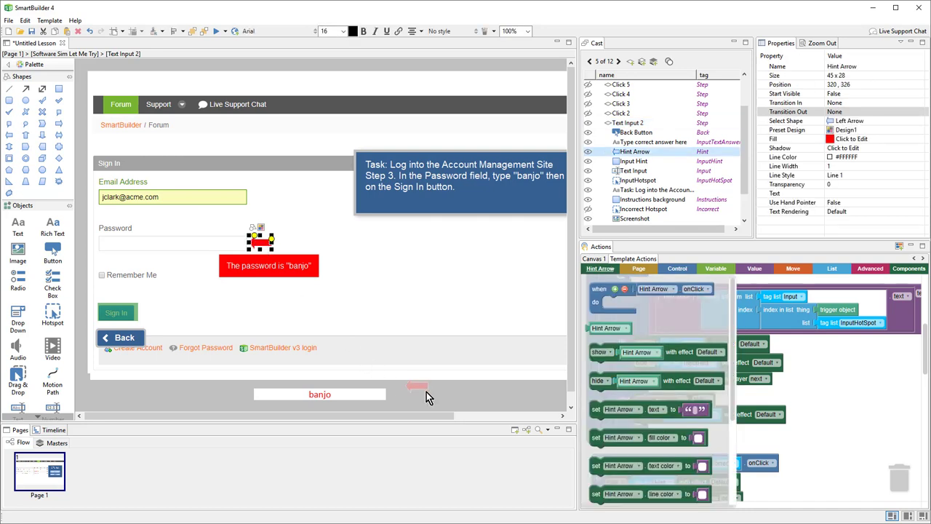
pyautogui.moveTo(426, 391); pyautogui.dragTo(429, 397)
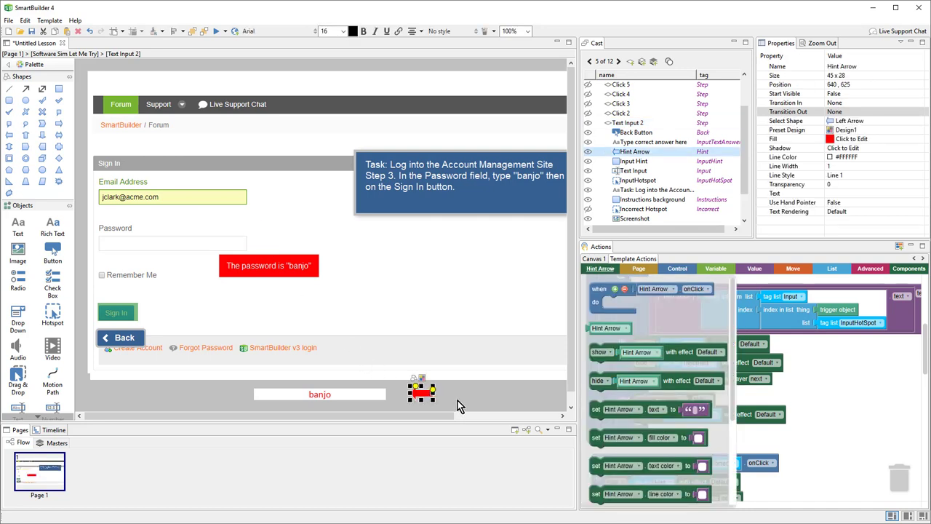
pyautogui.hotkey('ctrl', 'z')
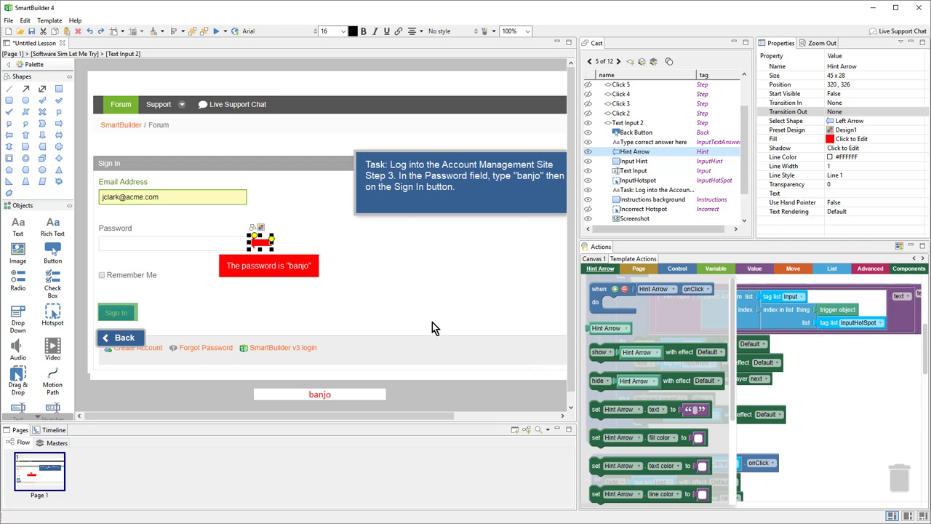
pyautogui.click(216, 32)
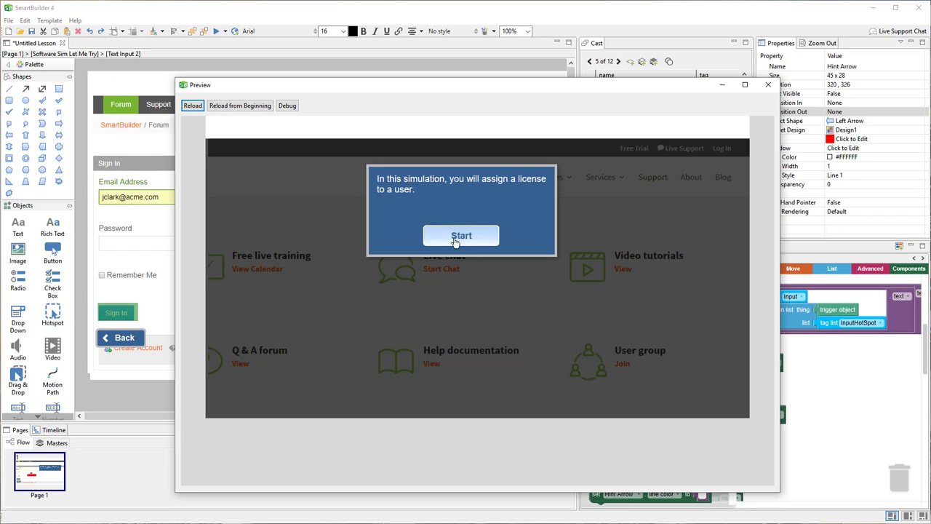
# Start the simulation, carry out the Log In step and enter the user's e-mail address.
pyautogui.click(488, 238)
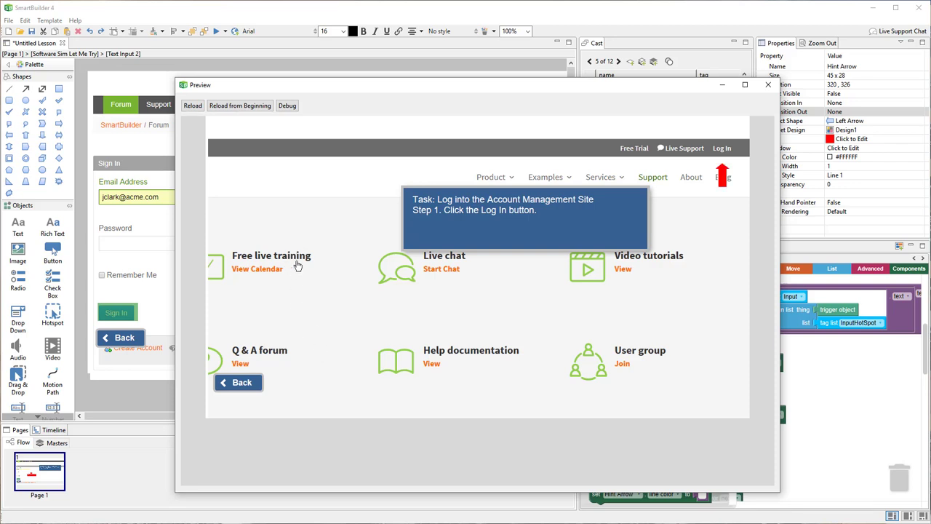
pyautogui.click(722, 149)
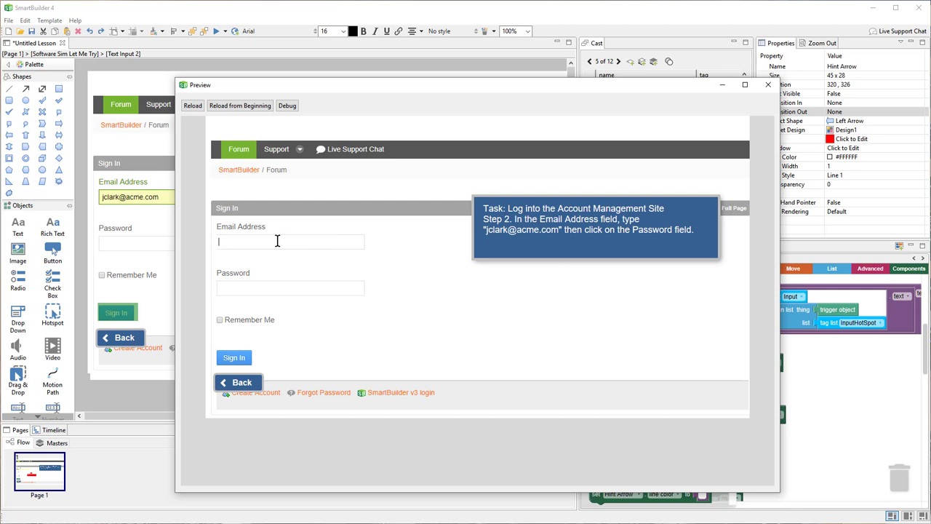
pyautogui.click(291, 290)
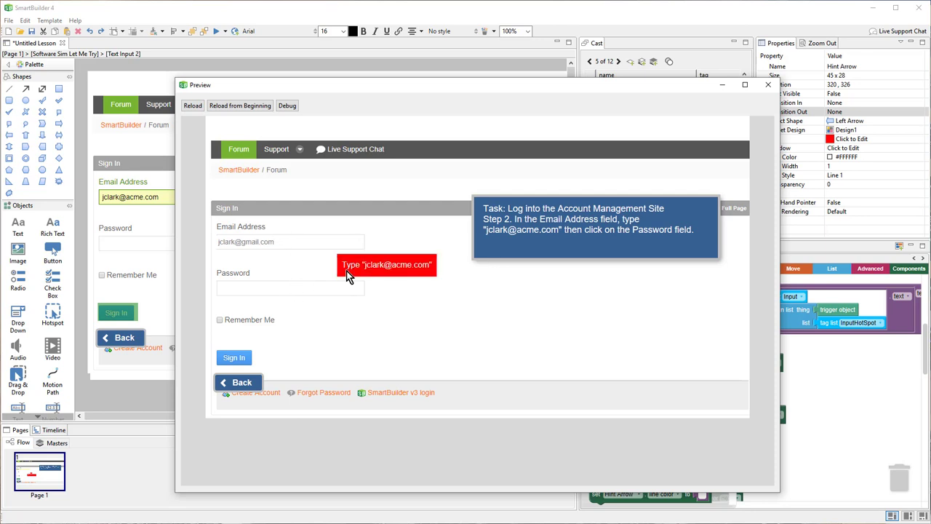
# Correct the e-mail's domain to acme.com after the hint appears.
pyautogui.click(311, 242)
pyautogui.hotkey('shift', 'Left')
pyautogui.hotkey('shift', 'Left')
pyautogui.hotkey('shift', 'Left')
pyautogui.hotkey('shift', 'Left')
pyautogui.hotkey('shift', 'Left')
pyautogui.hotkey('shift', 'Left')
pyautogui.hotkey('shift', 'Left')
pyautogui.hotkey('shift', 'Left')
pyautogui.hotkey('shift', 'Left')
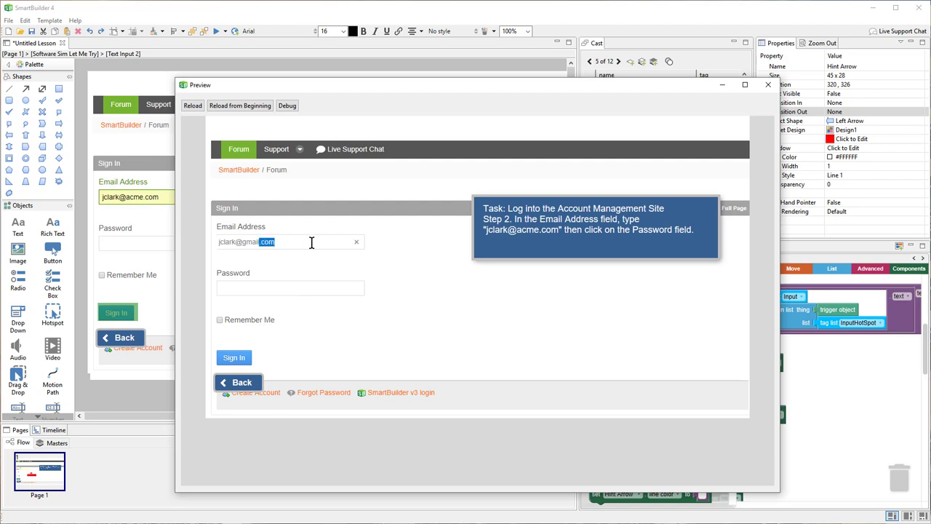
pyautogui.write('acme.com')
pyautogui.click(308, 291)
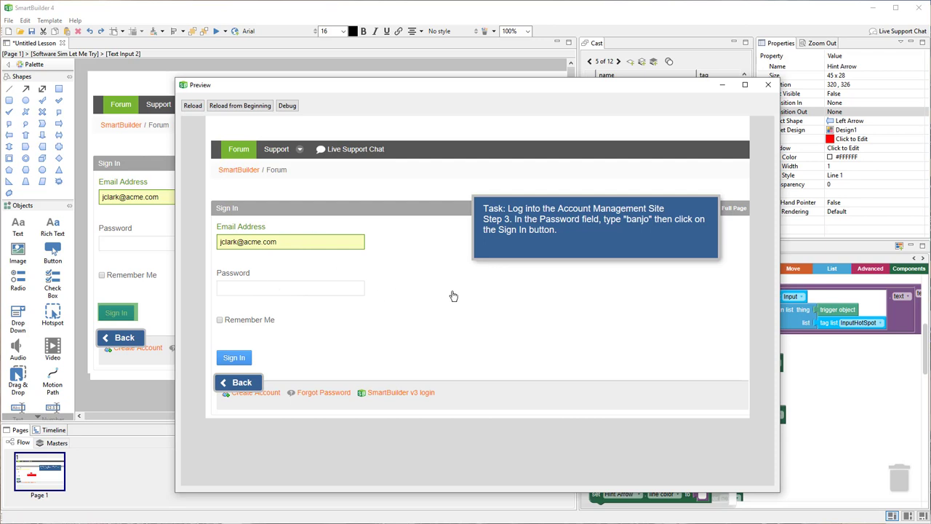
# Enter the account password and sign in to reach the Welcome page.
pyautogui.click(324, 288)
pyautogui.write('banjo')
pyautogui.click(247, 359)
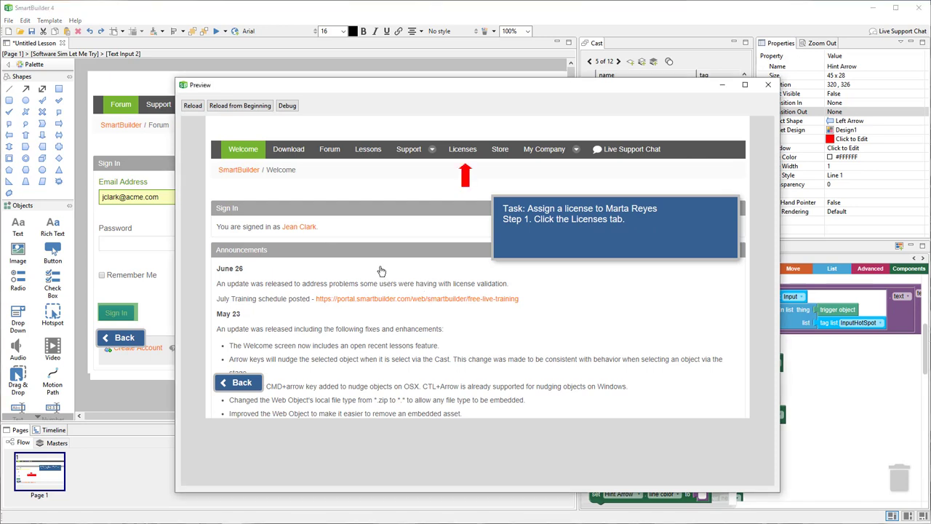
# Assign the third license via Actions > Assign To, picking the user's e-mail and clicking Update.
pyautogui.click(471, 149)
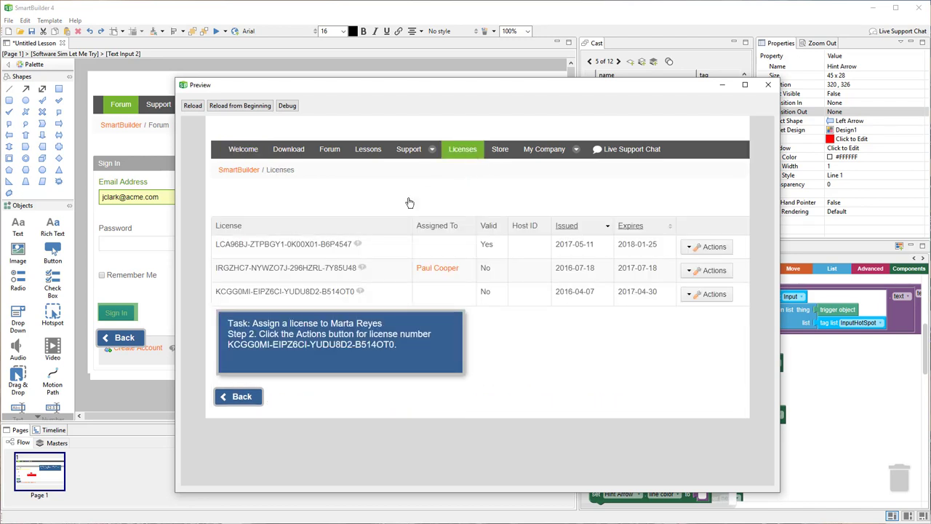
pyautogui.click(697, 297)
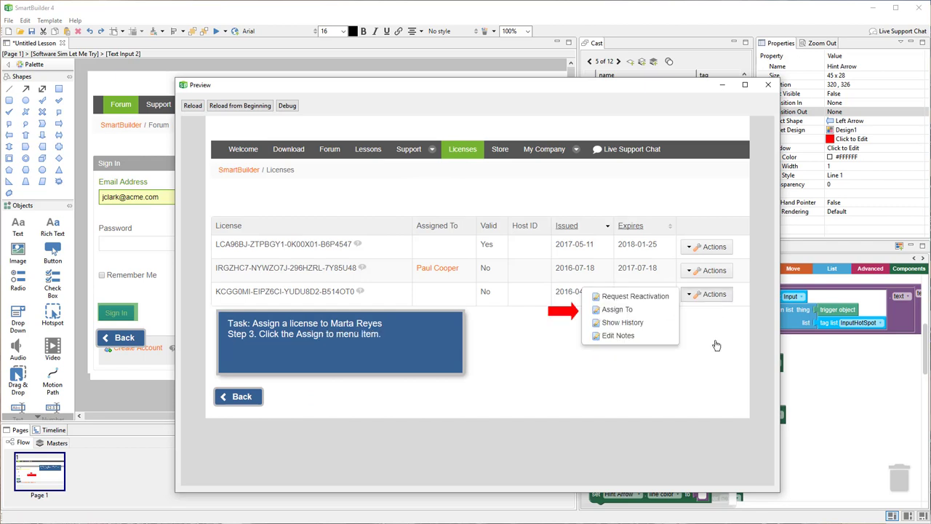
pyautogui.click(618, 311)
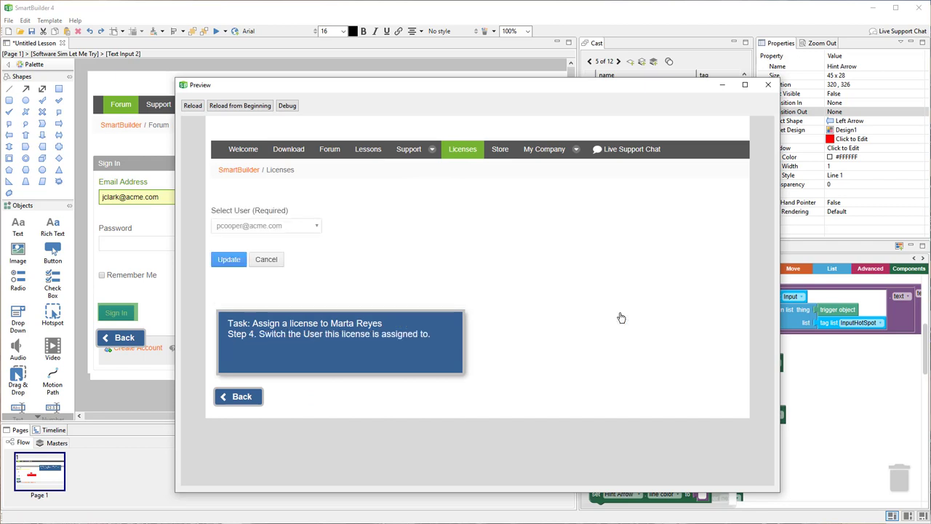
pyautogui.click(295, 230)
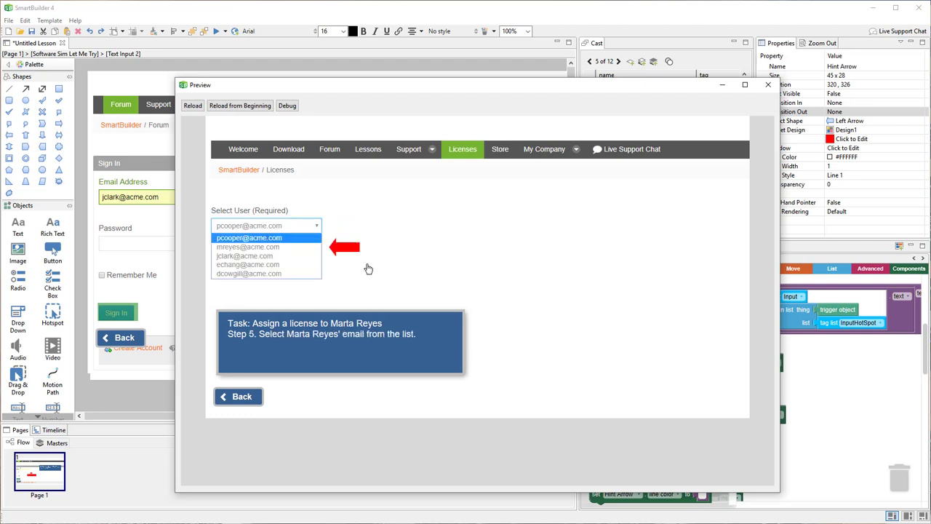
pyautogui.click(293, 251)
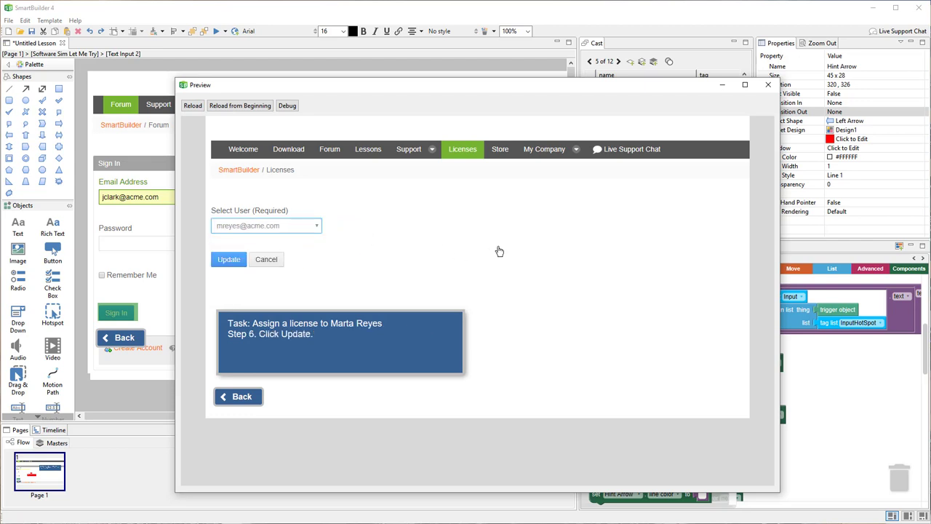
pyautogui.click(230, 261)
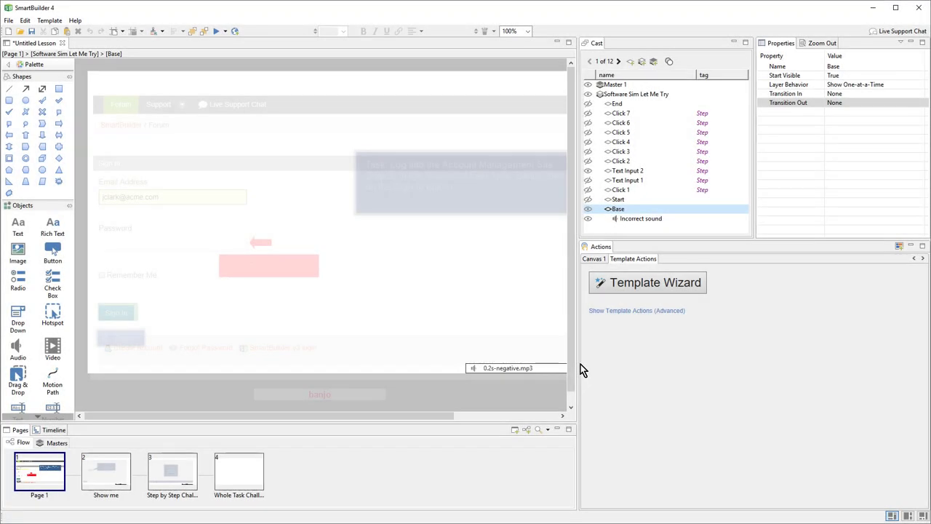
# Inspect the Show me page's Next button, correct hotspot and incorrect hotspot, then open Step by Step Challenge.
pyautogui.click(126, 478)
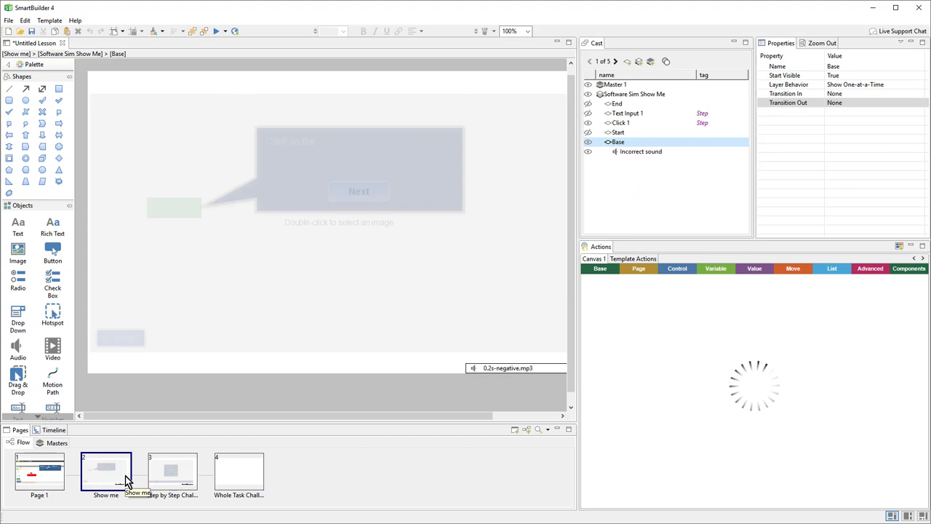
pyautogui.click(350, 200)
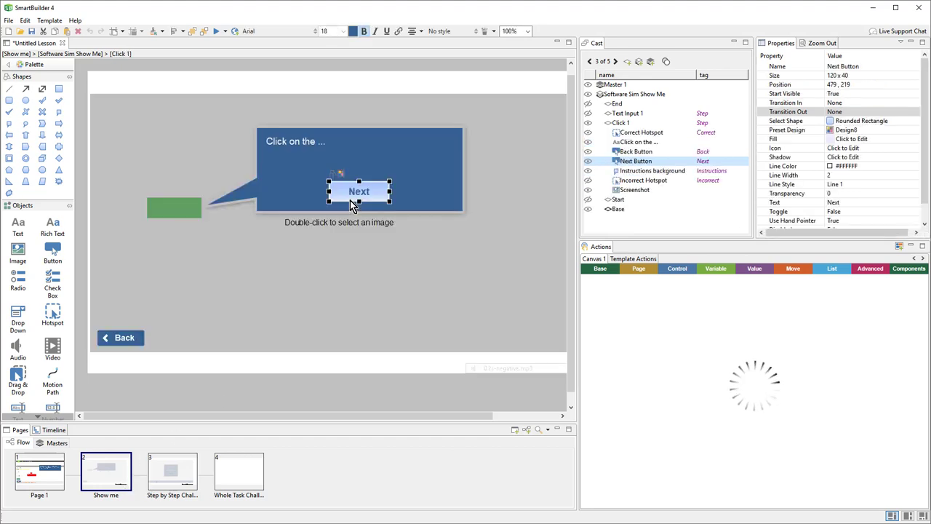
pyautogui.click(190, 212)
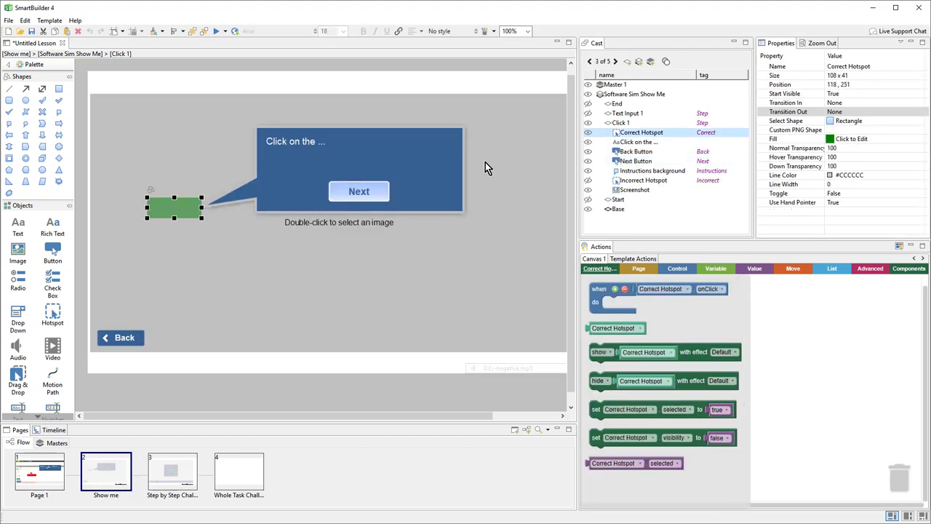
pyautogui.click(588, 180)
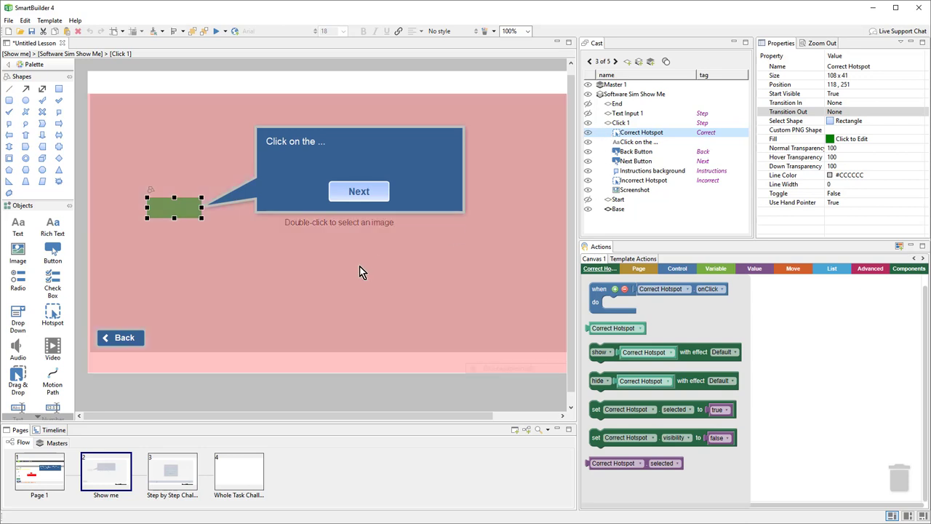
pyautogui.click(359, 195)
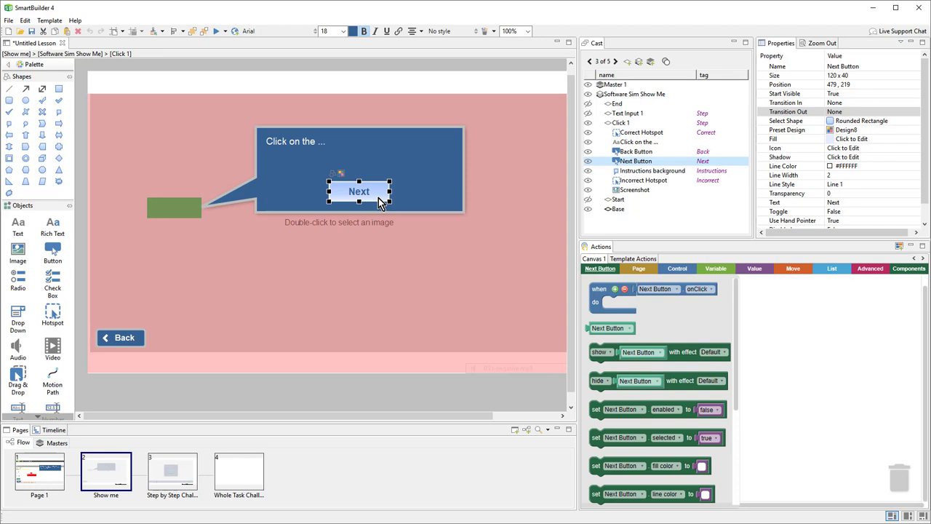
pyautogui.click(167, 471)
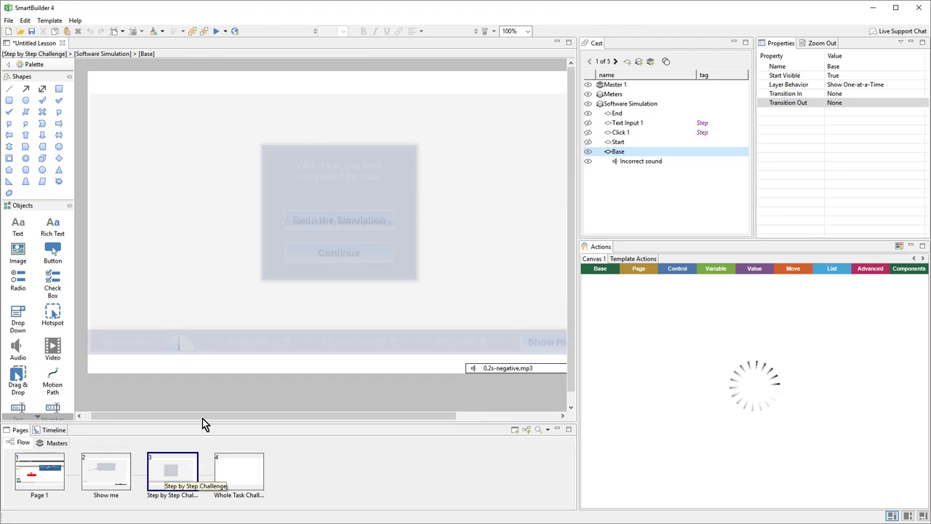
# Expand Click 1 and Meters > Base, widen the canvas, then open the Whole Task Challenge page.
pyautogui.click(626, 133)
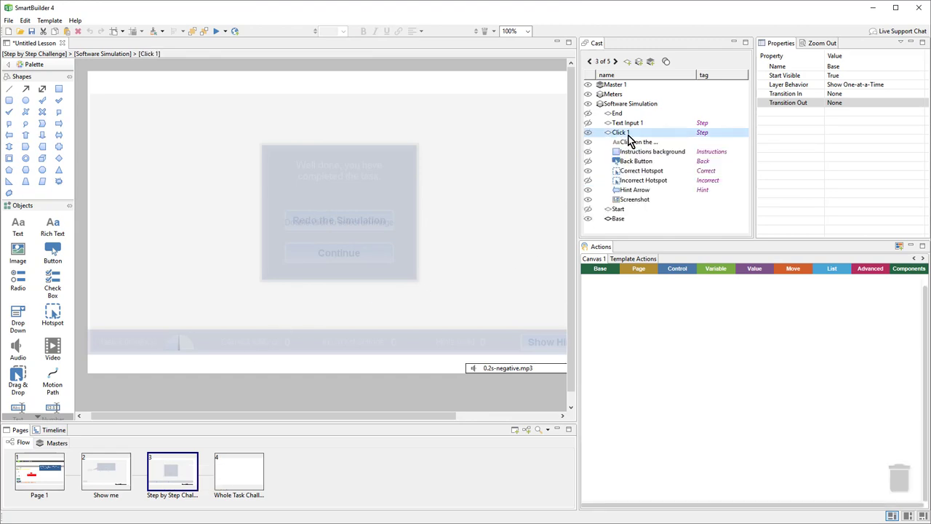
pyautogui.click(618, 94)
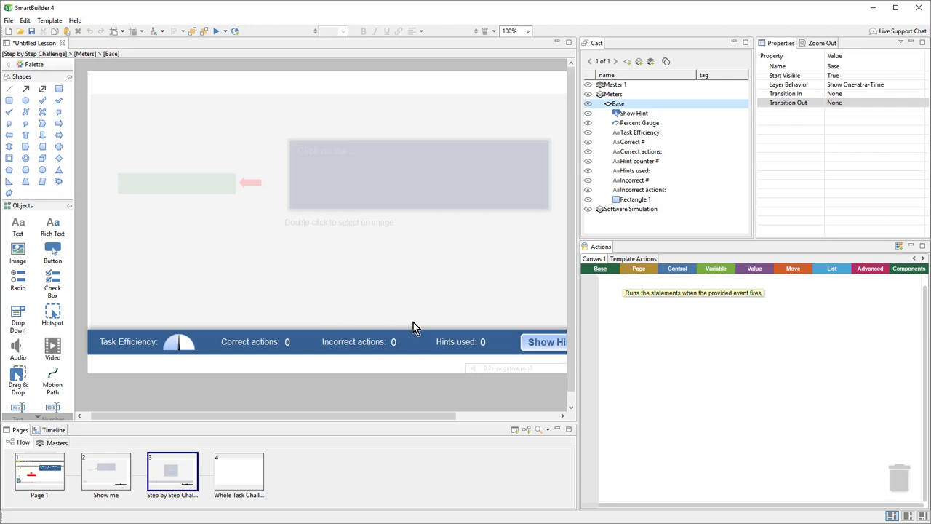
pyautogui.moveTo(576, 366); pyautogui.dragTo(640, 364)
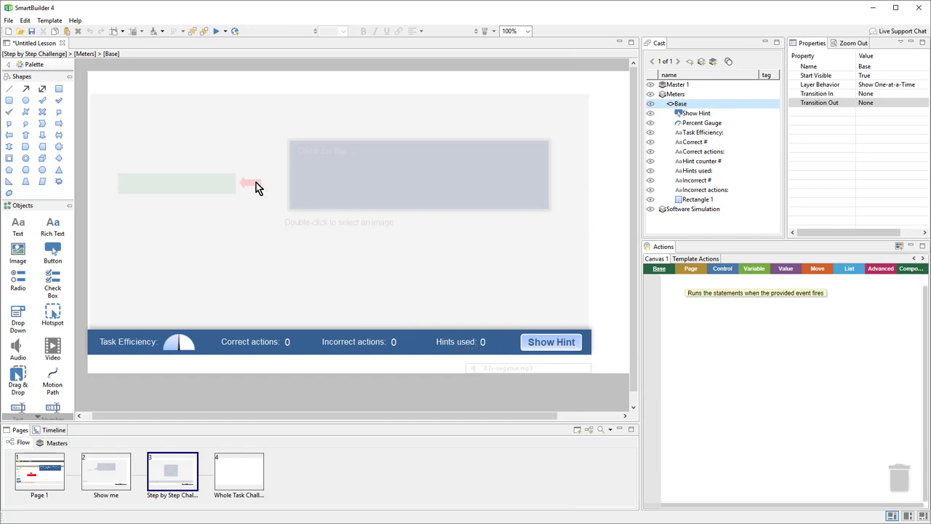
pyautogui.click(244, 480)
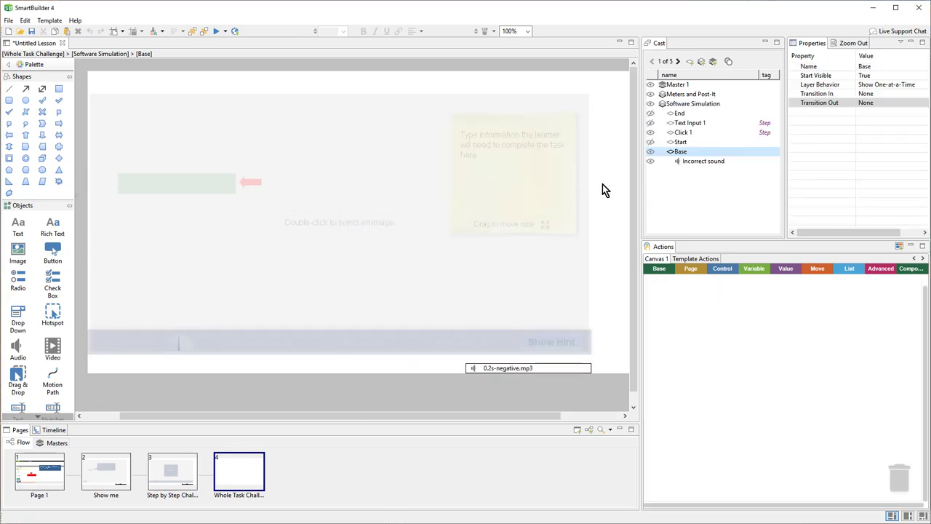
# Expand the Meters and Post-It layer to view the Post-It Instructions note and meters Base.
pyautogui.click(703, 96)
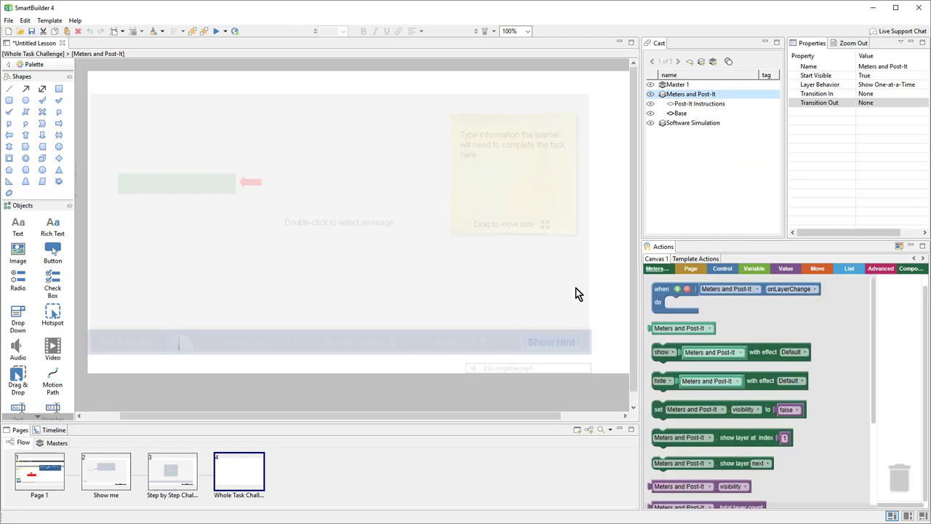
pyautogui.click(681, 114)
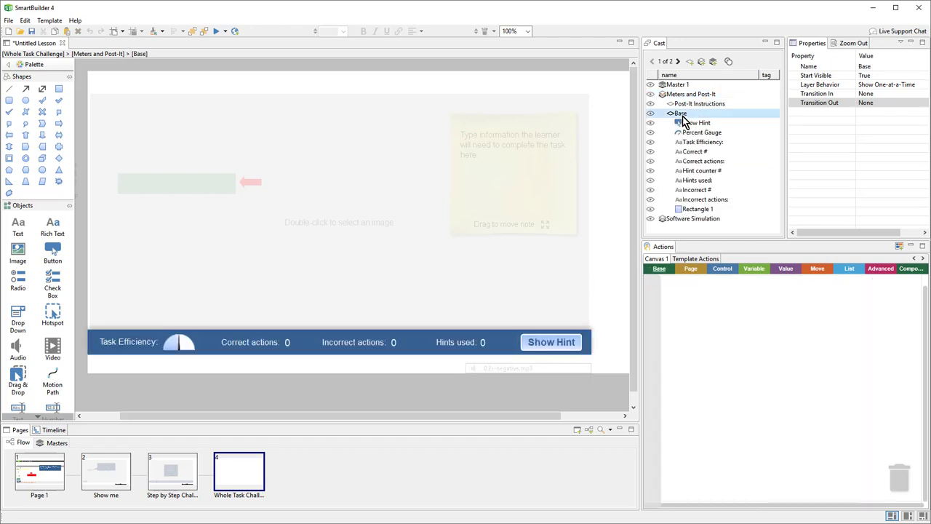
pyautogui.click(687, 104)
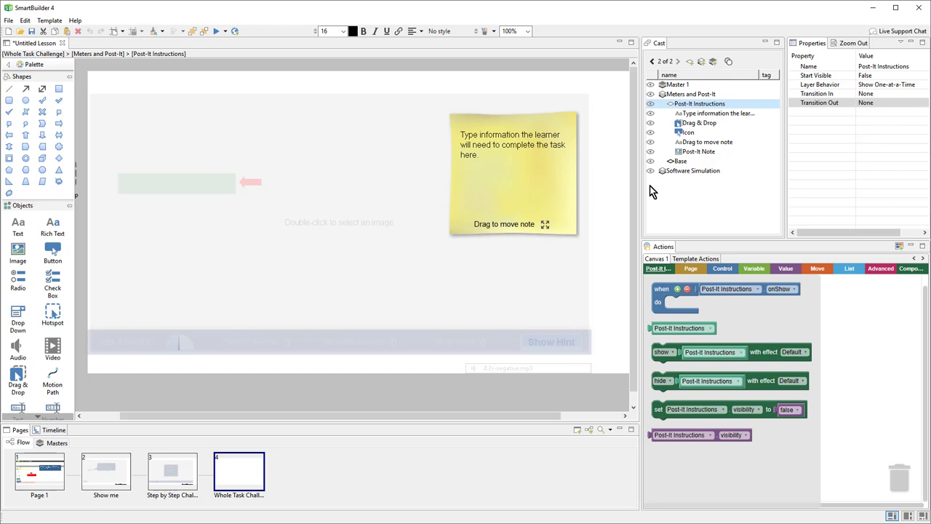
pyautogui.click(682, 162)
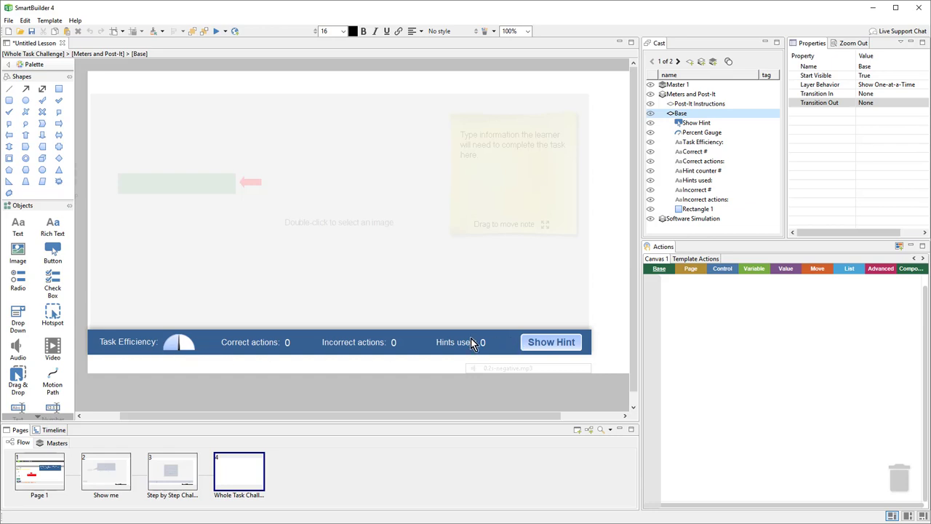
# Select the correct and full-page incorrect hotspots, then hide the Incorrect Hotspot on the canvas.
pyautogui.click(170, 185)
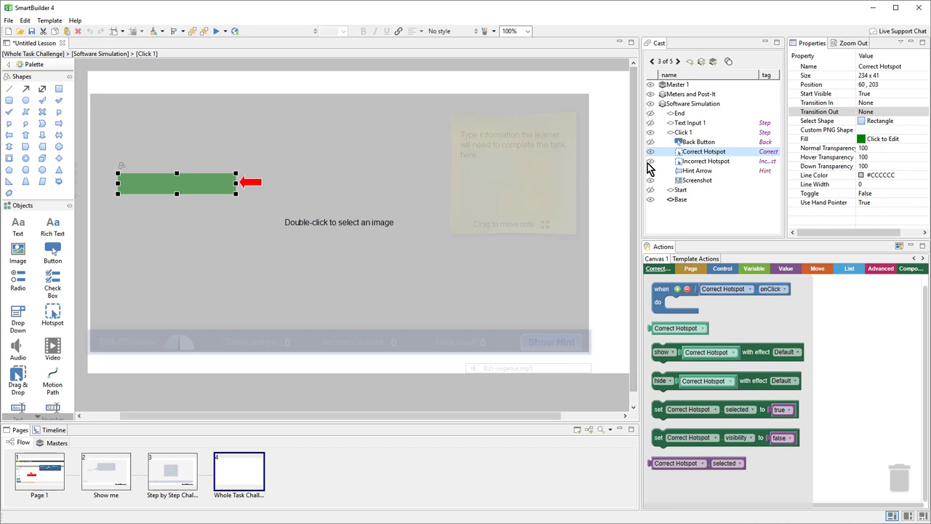
pyautogui.click(502, 310)
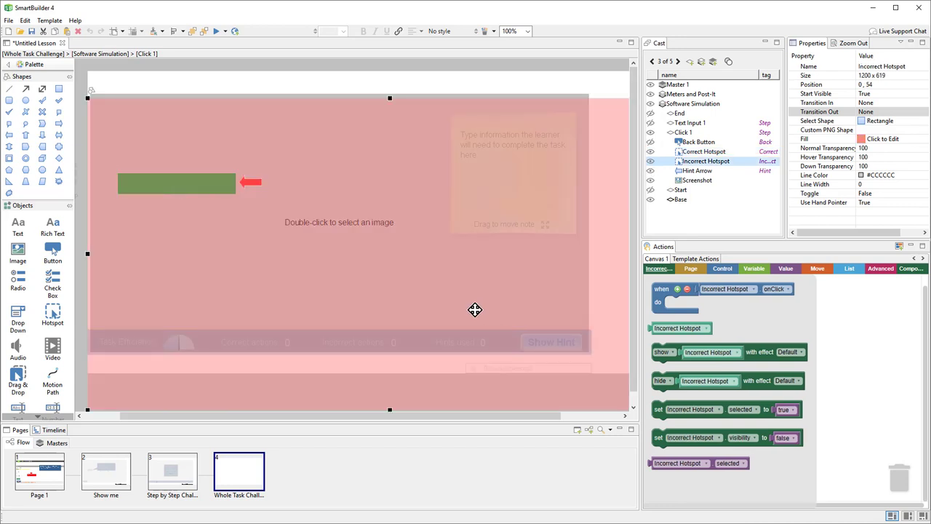
pyautogui.click(651, 162)
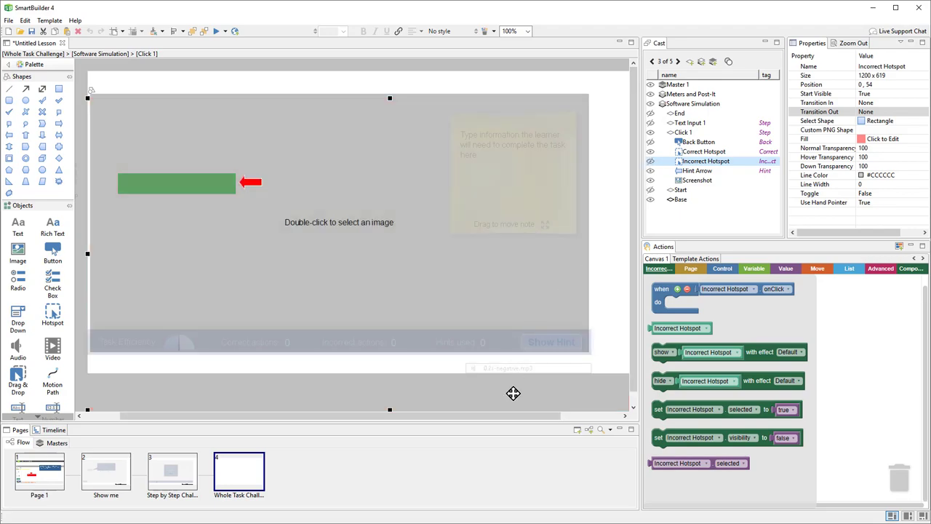